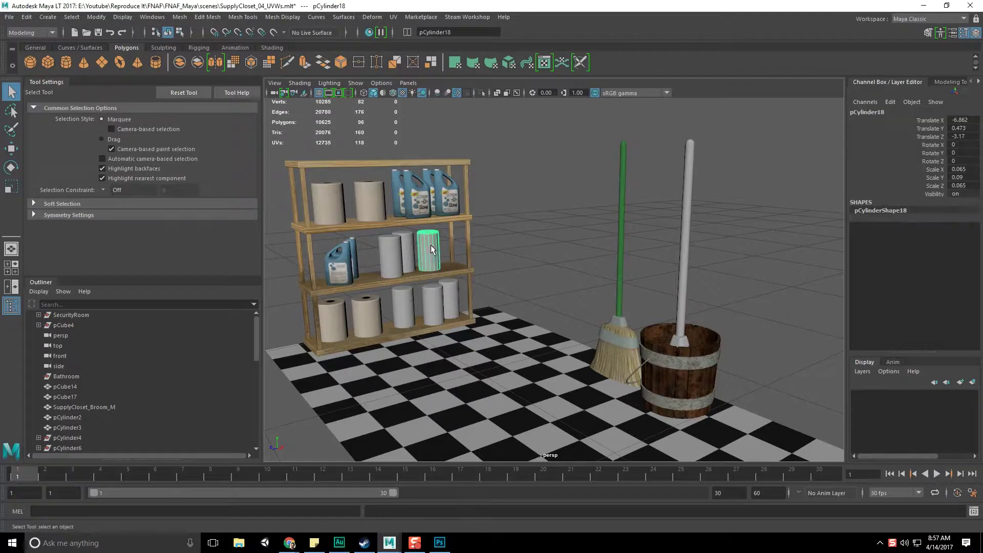
Inspect the untextured cylinder at the end of the middle shelf and its neighbouring supplies
scroll(413, 262, "up", 3)
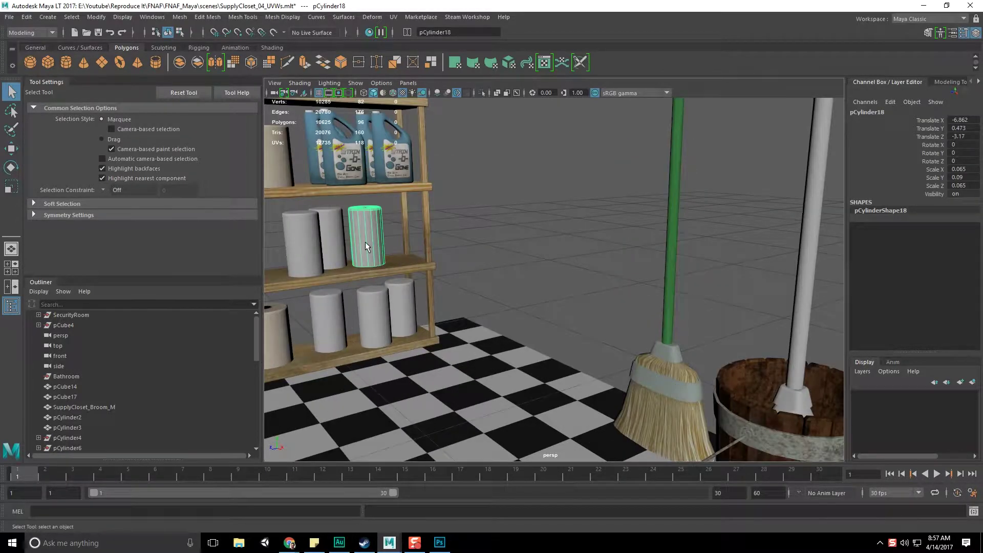
left_click_drag(378, 256, 437, 259, "alt")
key("f")
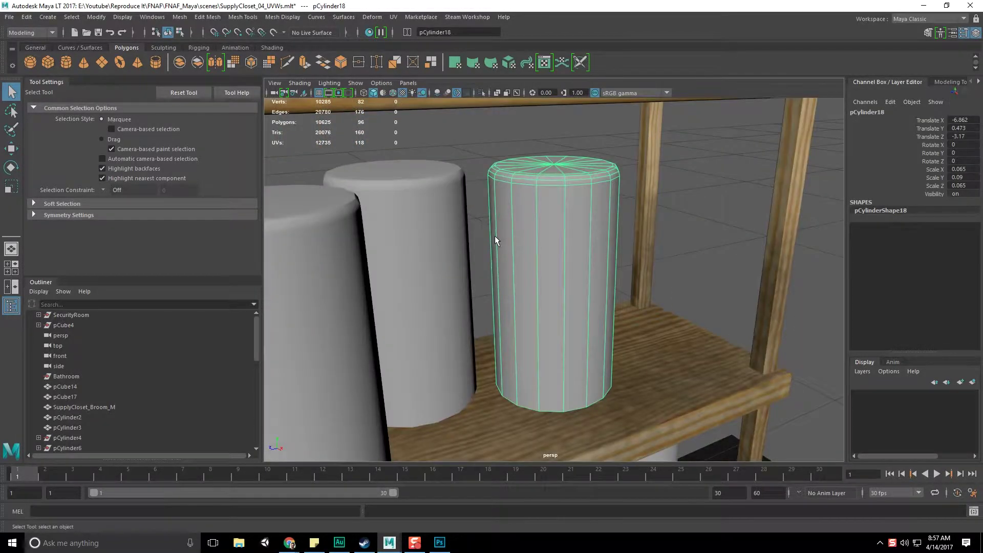
left_click_drag(687, 278, 634, 286, "alt")
scroll(634, 287, "down", 8)
middle_click_drag(484, 202, 524, 216, "alt")
scroll(526, 207, "up", 3)
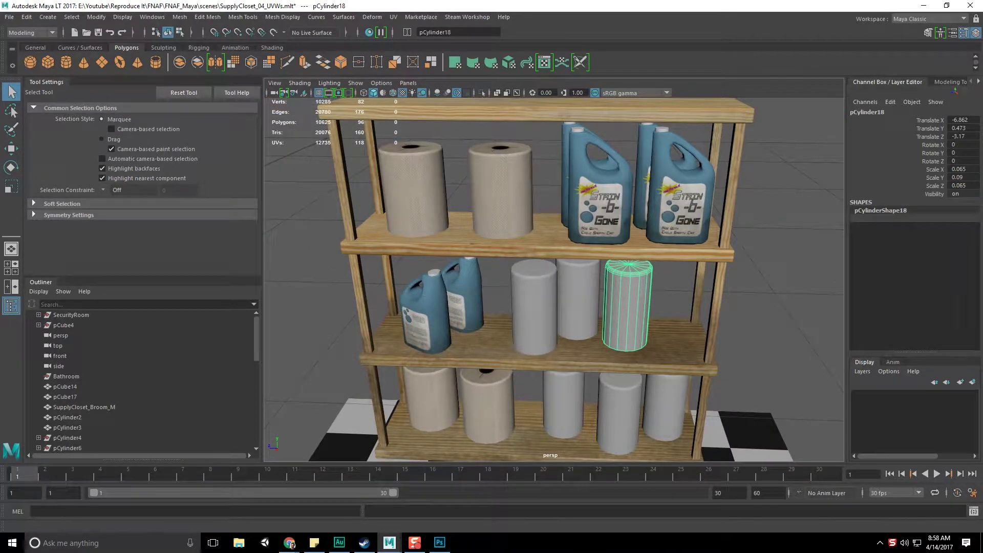
Switch to the browser and look through the sponsored image results for wipes canister references
left_click_drag(0, 75, 141, 56)
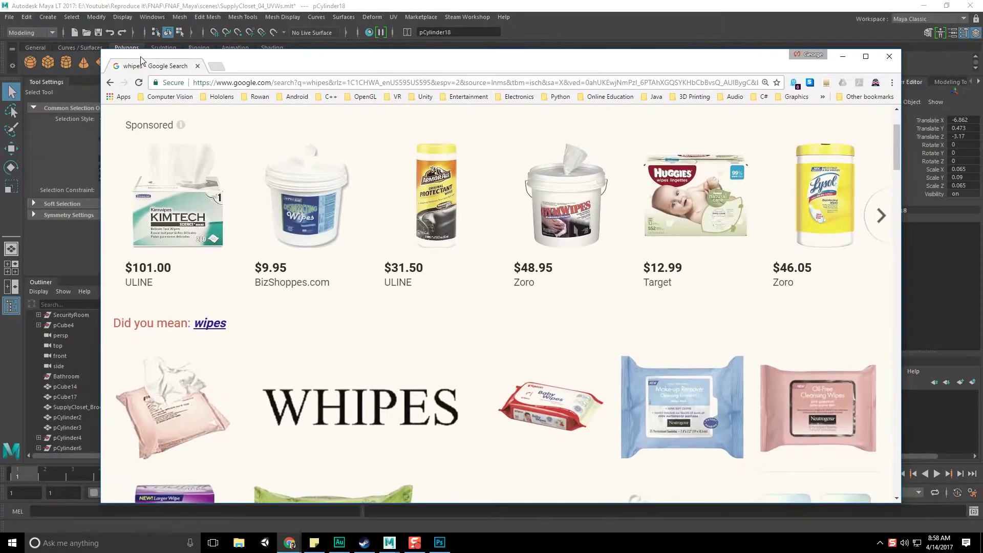
left_click(877, 211)
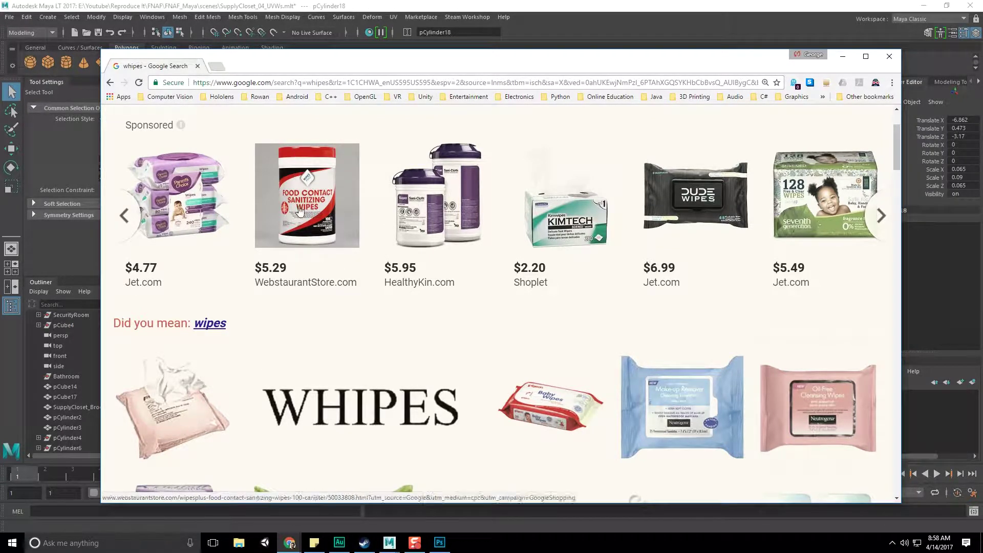
scroll(368, 299, "down", 10)
scroll(382, 310, "up", 10)
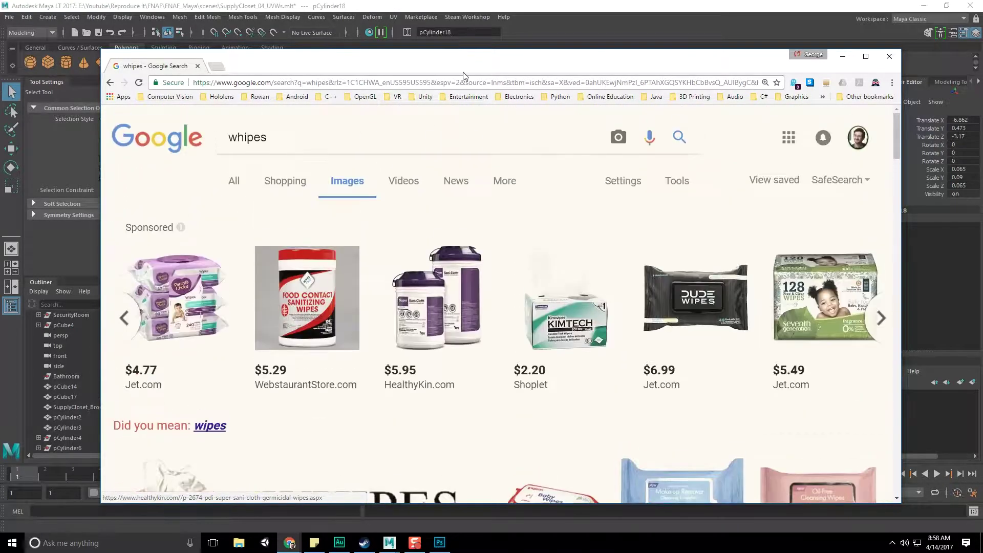
left_click_drag(479, 68, 982, 67)
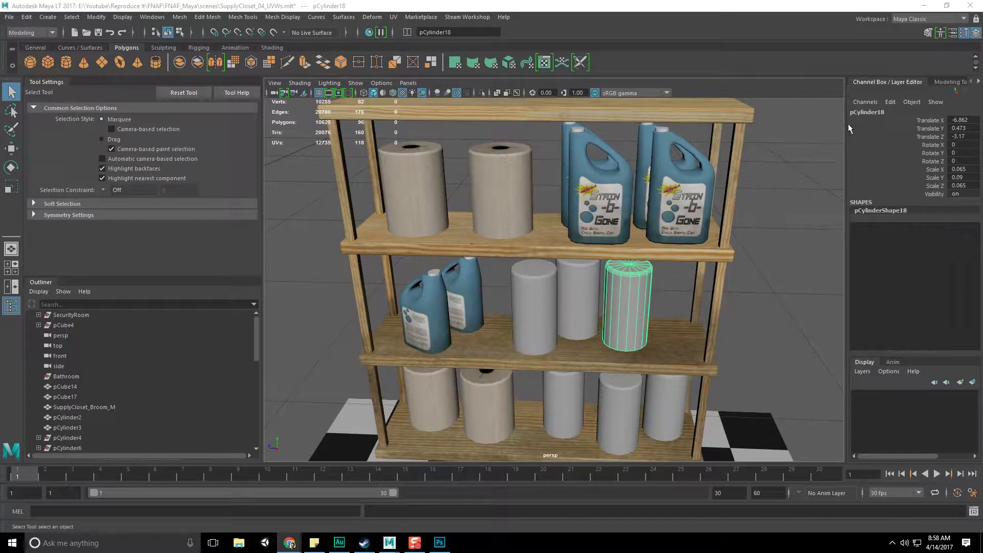
Open the UV Editor beside the viewport and show the UVs of the rightmost middle-shelf cylinder
left_click(126, 19)
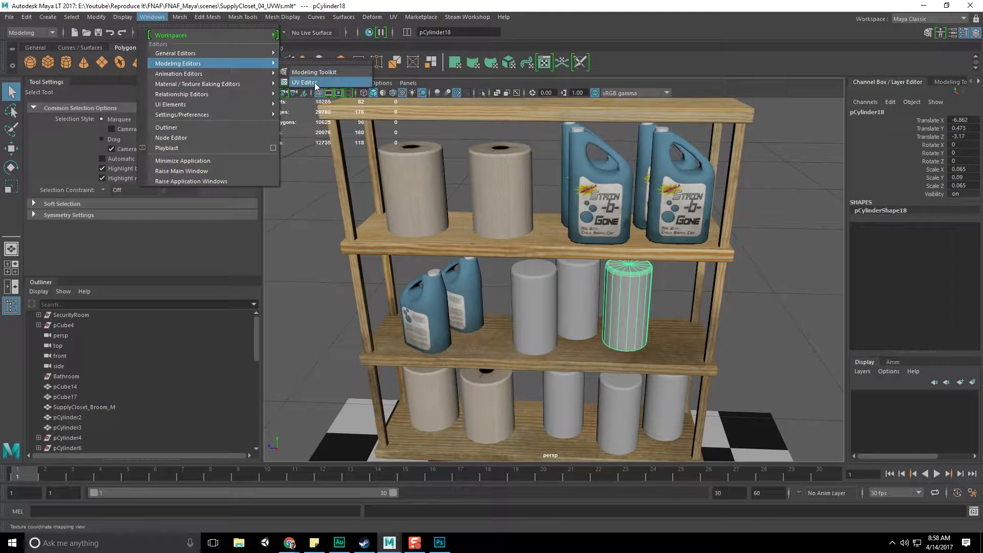
left_click(316, 87)
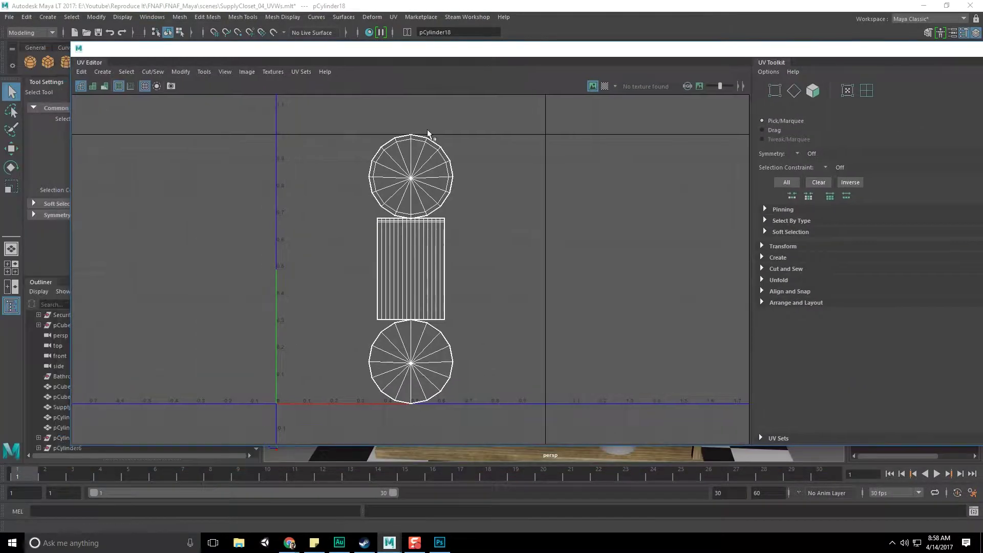
left_click_drag(66, 45, 567, 93)
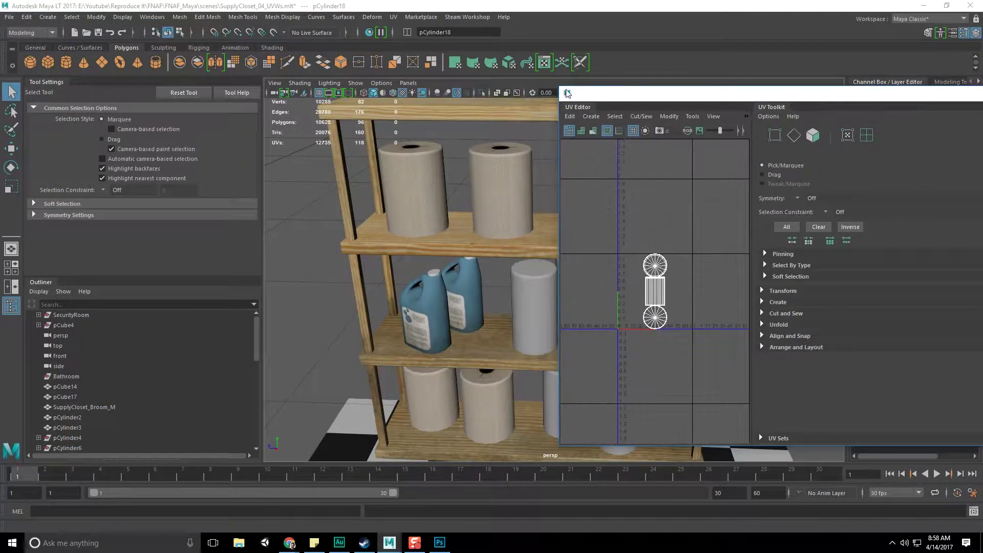
left_click_drag(735, 99, 889, 94)
left_click(522, 185)
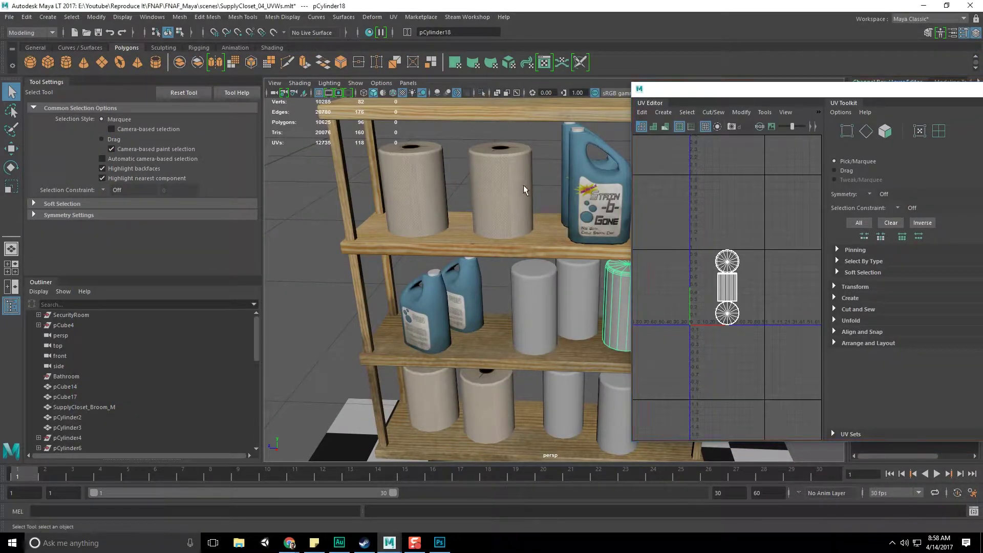
middle_click_drag(546, 234, 449, 236, "alt")
scroll(440, 233, "up", 3)
left_click(535, 301)
left_click(530, 292)
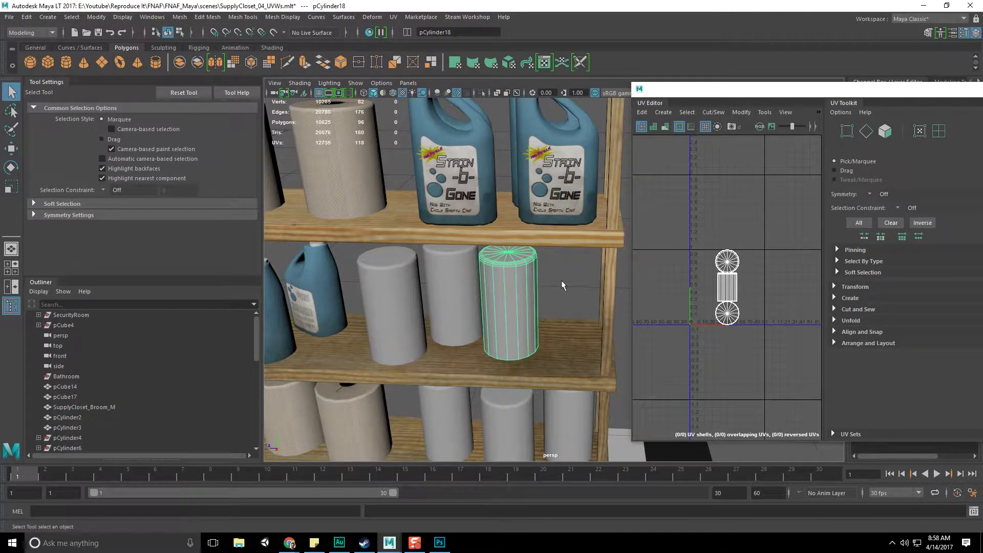
Transfer all UV sets in Local sample space from the top shelf's right paper towel roll to the rightmost middle-shelf cylinder
middle_click_drag(685, 256, 667, 255, "alt")
middle_click_drag(386, 170, 454, 197, "alt")
left_click(404, 190)
left_click(567, 313, "shift")
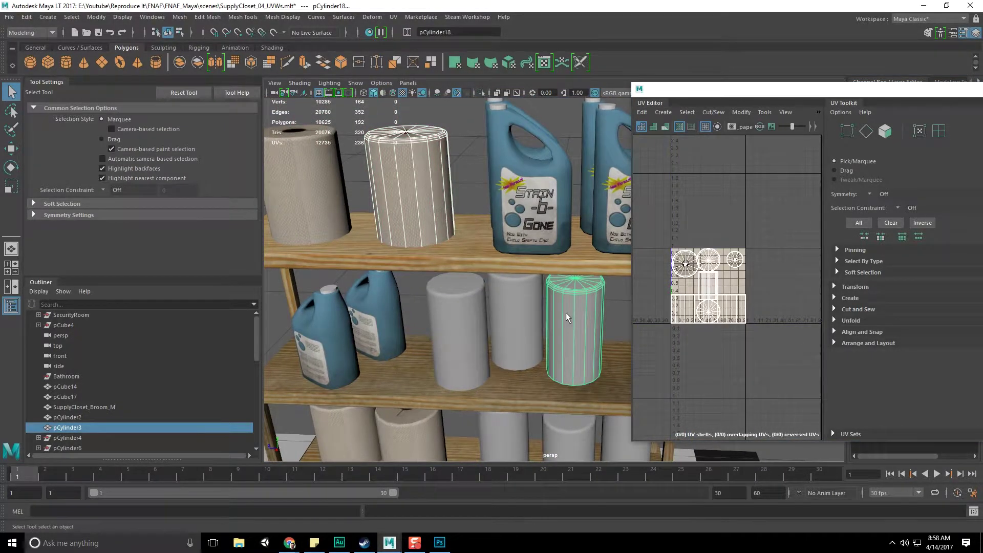
left_click(442, 194)
left_click(579, 326, "shift")
left_click(95, 17)
left_click(72, 17)
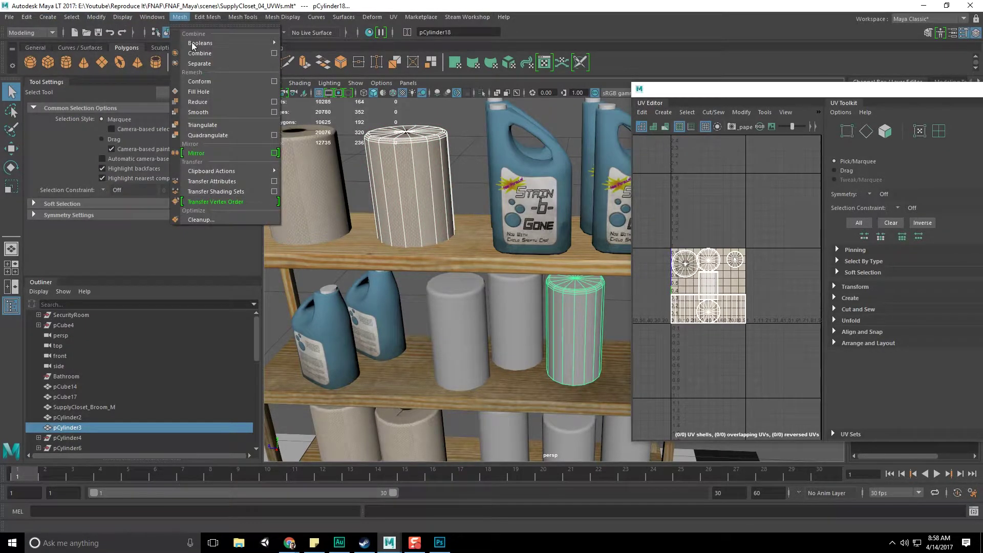
left_click(274, 187)
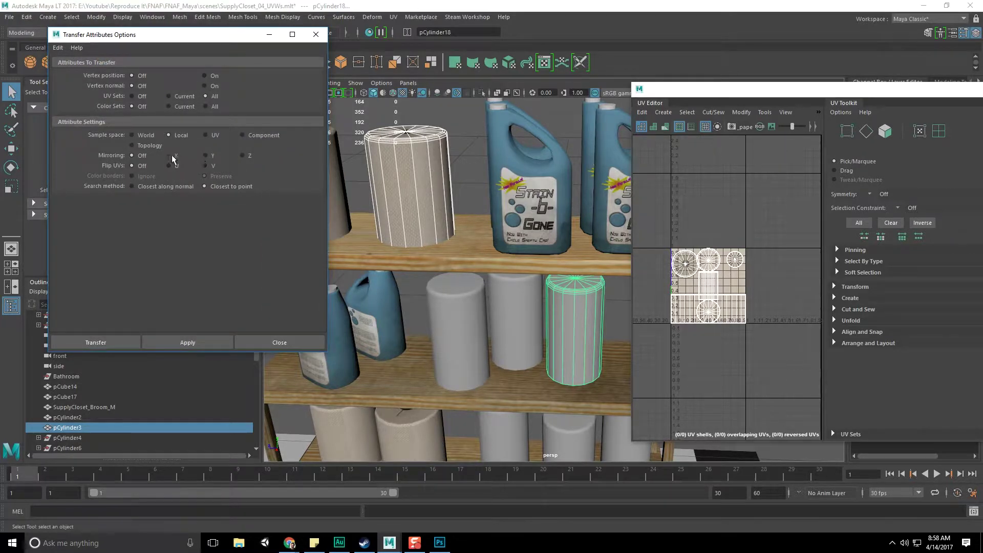
left_click(211, 345)
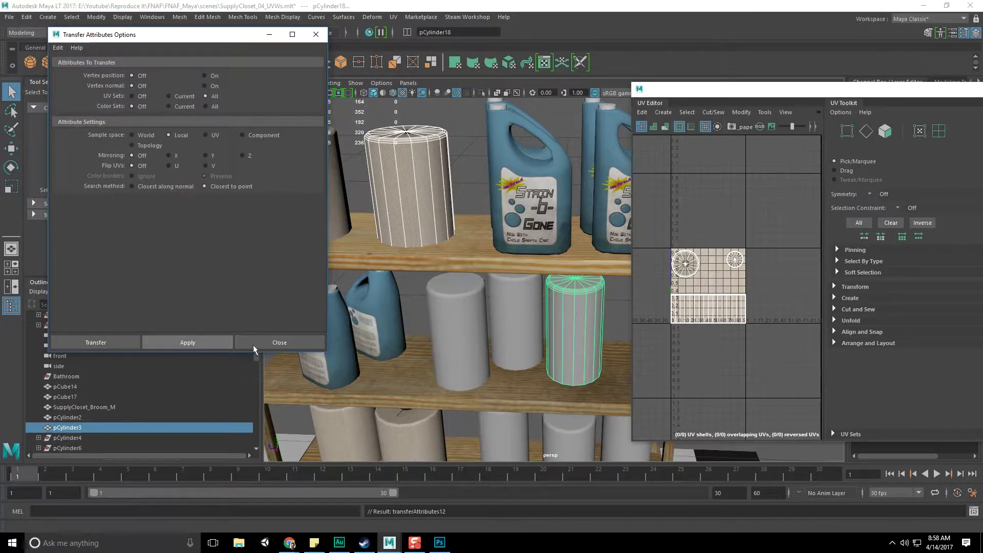
left_click_drag(468, 228, 457, 215, "alt")
Transfer the UVs from the rightmost middle-shelf cylinder to the other two plain cylinders on that shelf
left_click(612, 304)
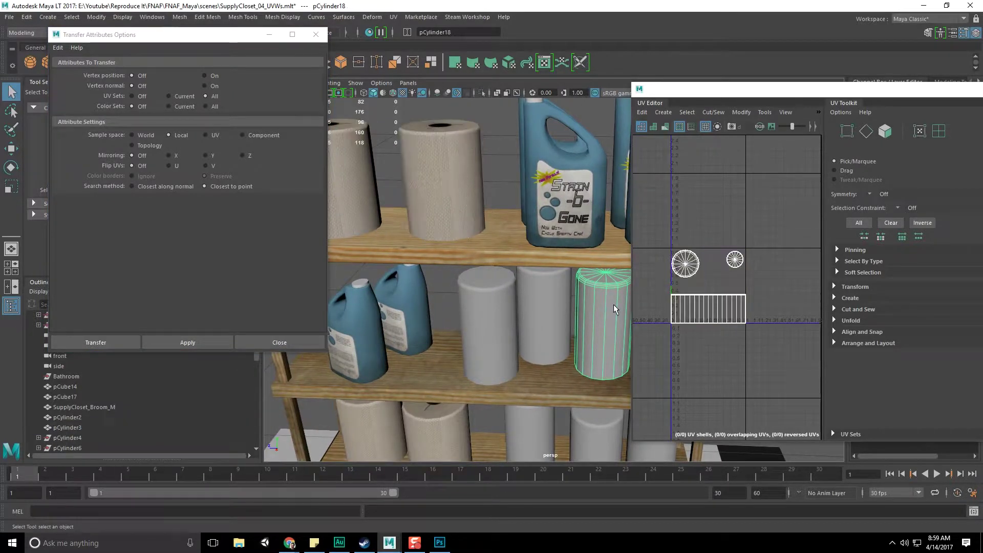
left_click(543, 304, "shift")
left_click(210, 340)
left_click(589, 336)
left_click(493, 332, "shift")
left_click(204, 343)
Transfer the UVs from the rightmost middle-shelf cylinder to the front plain cylinder on the bottom shelf
left_click_drag(461, 307, 461, 226, "alt")
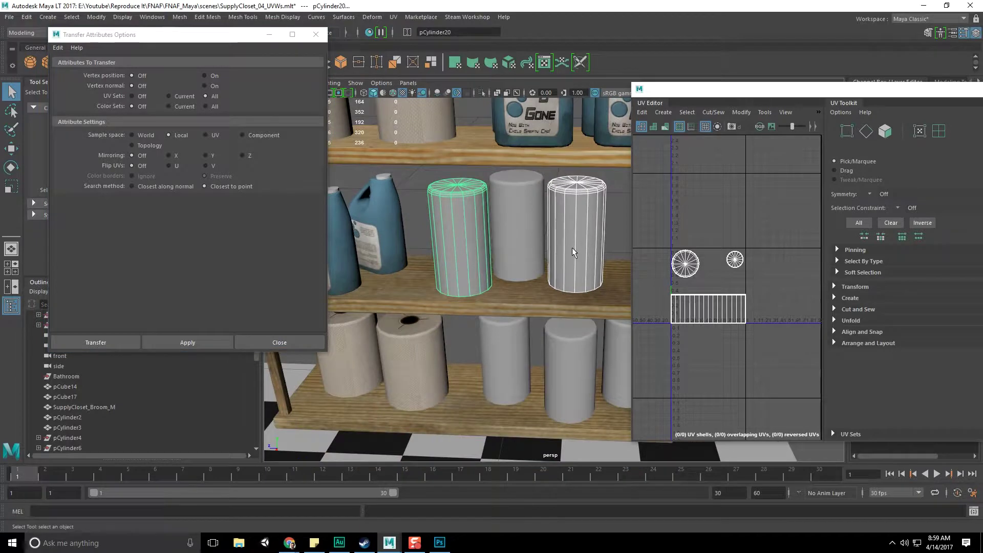
left_click(582, 241)
left_click(570, 351, "shift")
left_click_drag(570, 351, 512, 327, "alt")
left_click(204, 343)
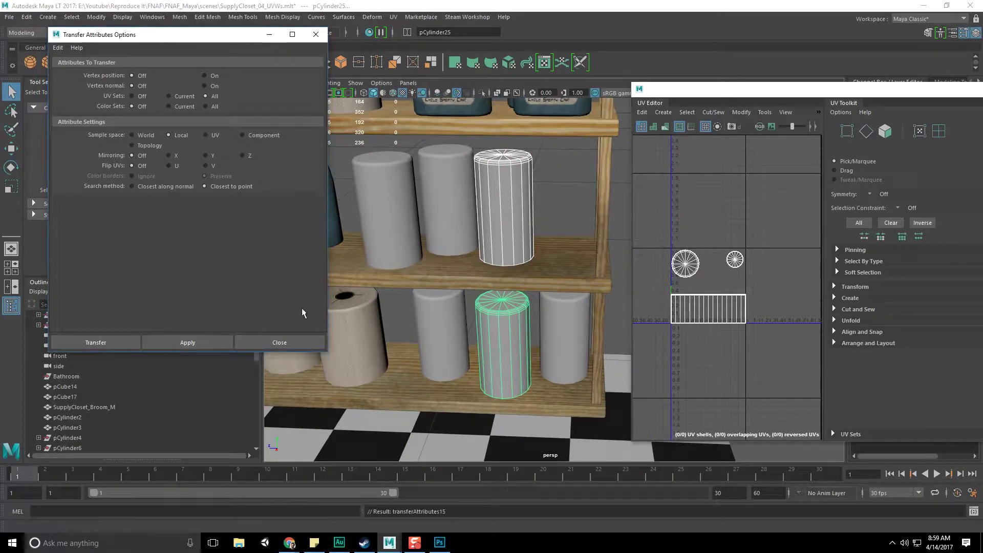
Transfer the same UVs to the remaining two plain bottom-shelf cylinders and close the transfer options
left_click(491, 232)
left_click(561, 324, "shift")
left_click(190, 341)
left_click(505, 237)
left_click(432, 323, "shift")
left_click(194, 342)
left_click_drag(410, 255, 332, 205, "alt")
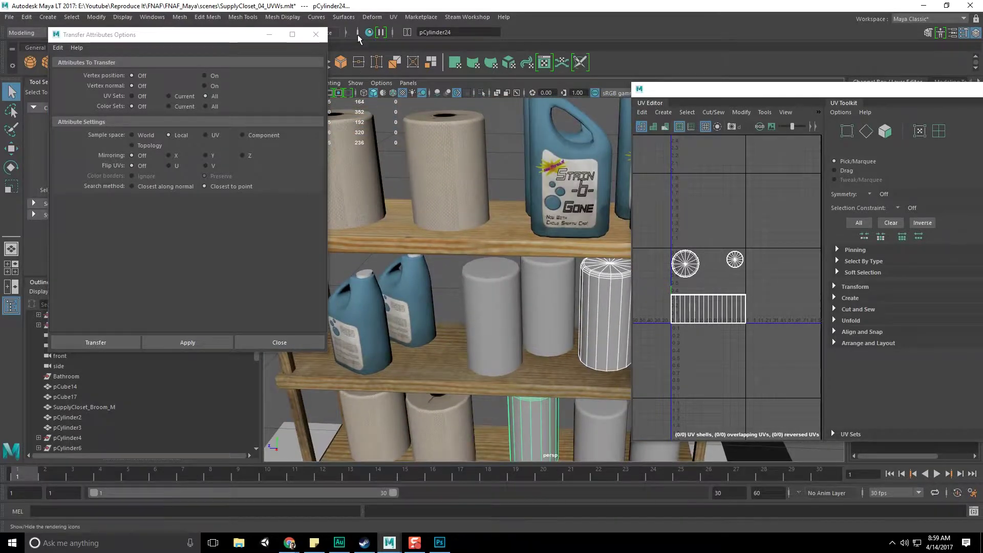
left_click(316, 35)
Enlarge the UV Editor's viewing area and display the checker map on the selected cylinders
left_click_drag(716, 89, 160, 48)
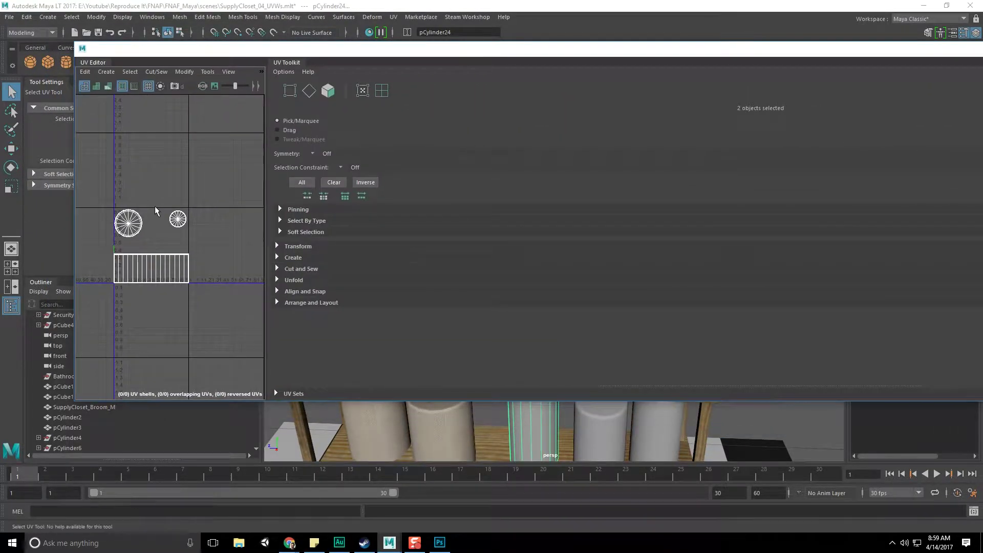
scroll(154, 209, "up", 6)
left_click_drag(353, 58, 879, 83)
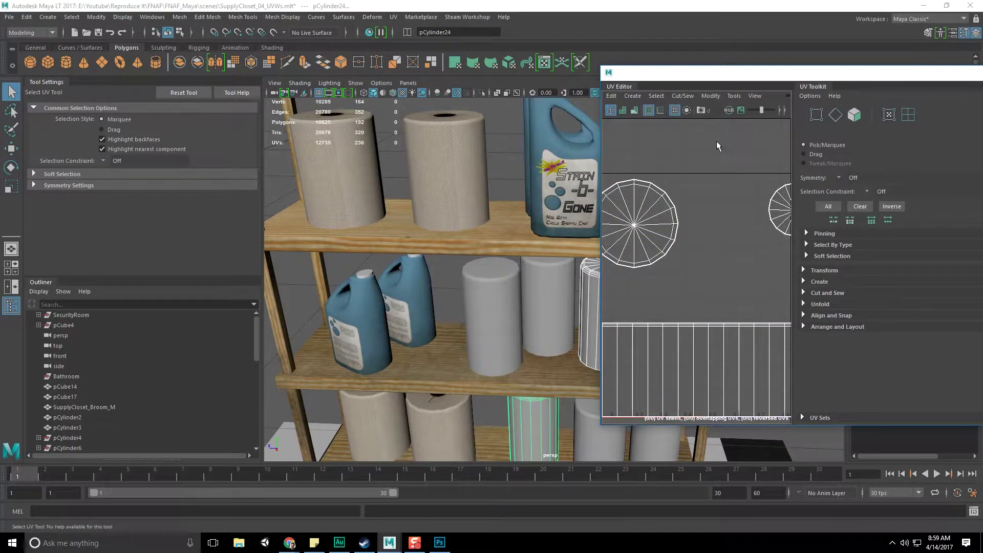
scroll(718, 146, "down", 4)
left_click_drag(741, 74, 247, 58)
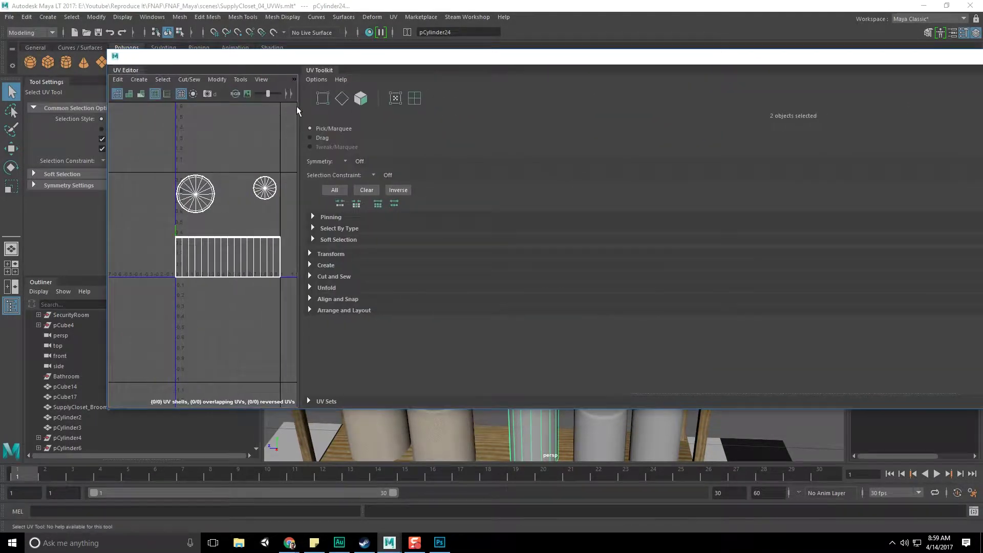
left_click_drag(300, 110, 797, 140)
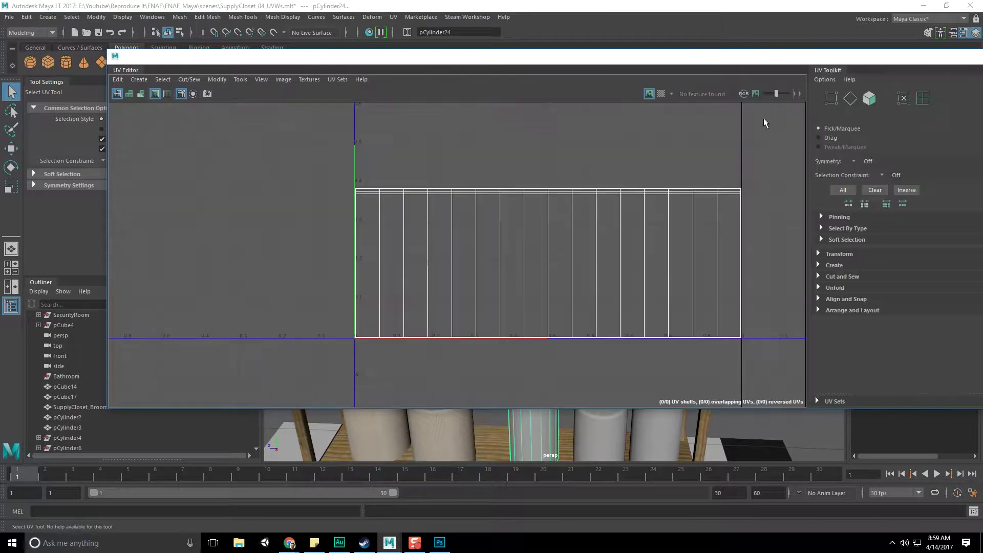
left_click(661, 94)
left_click_drag(676, 65, 0, 78)
Examine the checker pattern's proportions on the rightmost middle-shelf cylinder
middle_click_drag(585, 301, 399, 252, "alt")
scroll(463, 265, "up", 2)
left_click_drag(463, 265, 462, 242, "alt")
scroll(412, 247, "up", 2)
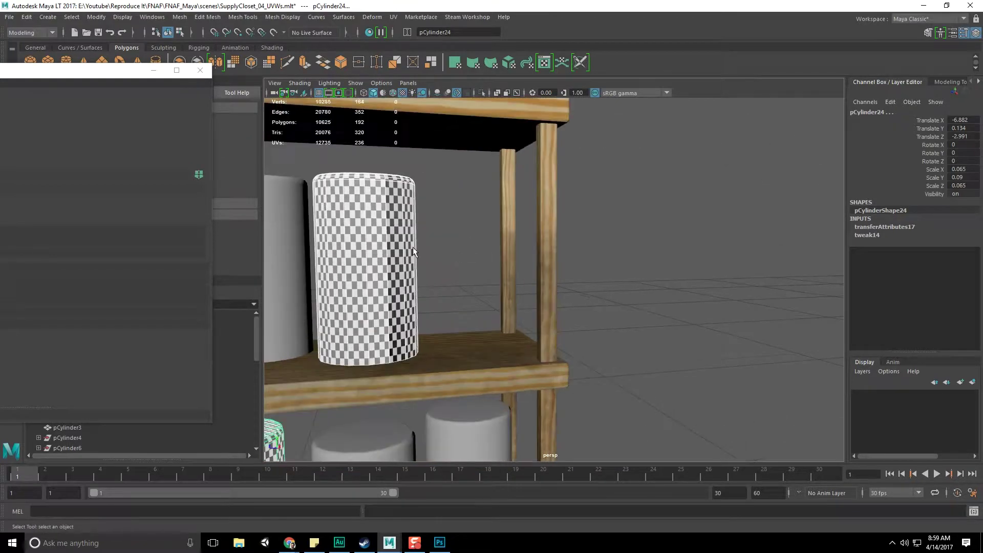
middle_click_drag(413, 247, 555, 234, "alt")
left_click_drag(555, 234, 508, 248, "alt")
scroll(508, 248, "up", 6)
scroll(485, 235, "down", 5)
scroll(507, 263, "up", 2)
Select the UVs of the cylinders' side strip and scale them up vertically to even out the checker squares
left_click_drag(174, 70, 584, 123)
scroll(486, 271, "down", 1)
right_click_drag(471, 296, 515, 291)
left_click_drag(251, 245, 660, 441)
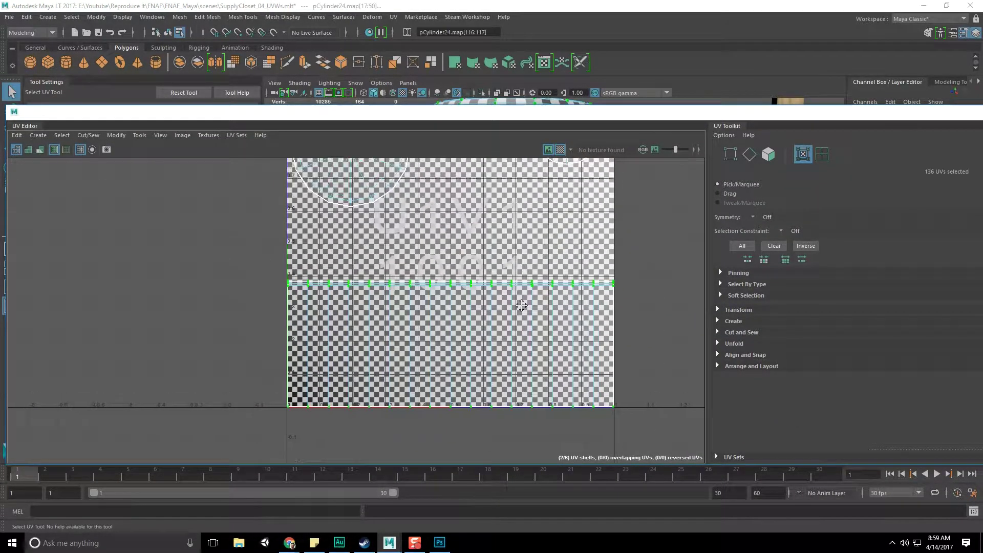
middle_click_drag(524, 289, 520, 321, "alt")
key("r")
left_click_drag(495, 130, 501, 275)
left_click_drag(471, 368, 474, 306)
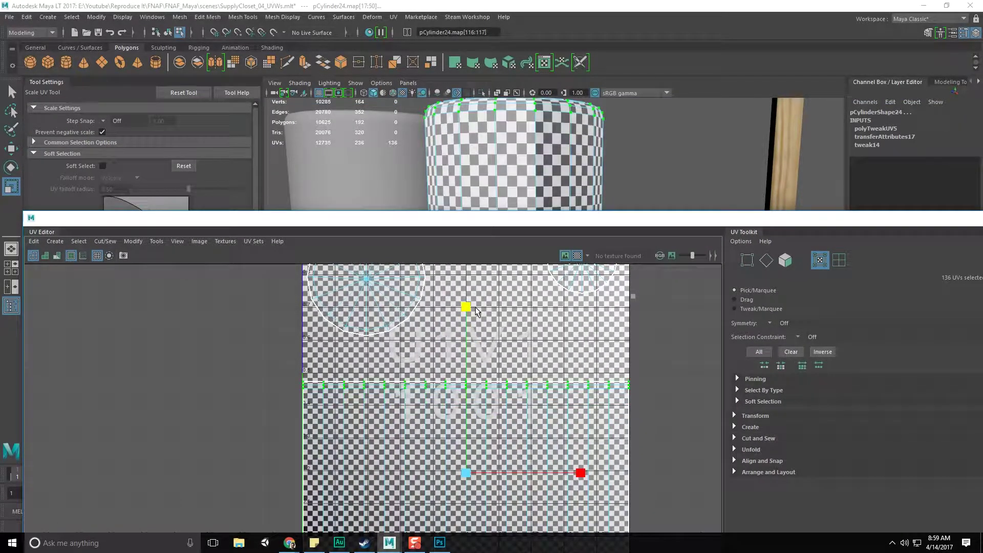
scroll(486, 353, "down", 2)
Move the side strip UVs up so their base lines up with the bottom of the UV tile
key("w")
left_click_drag(473, 333, 475, 304)
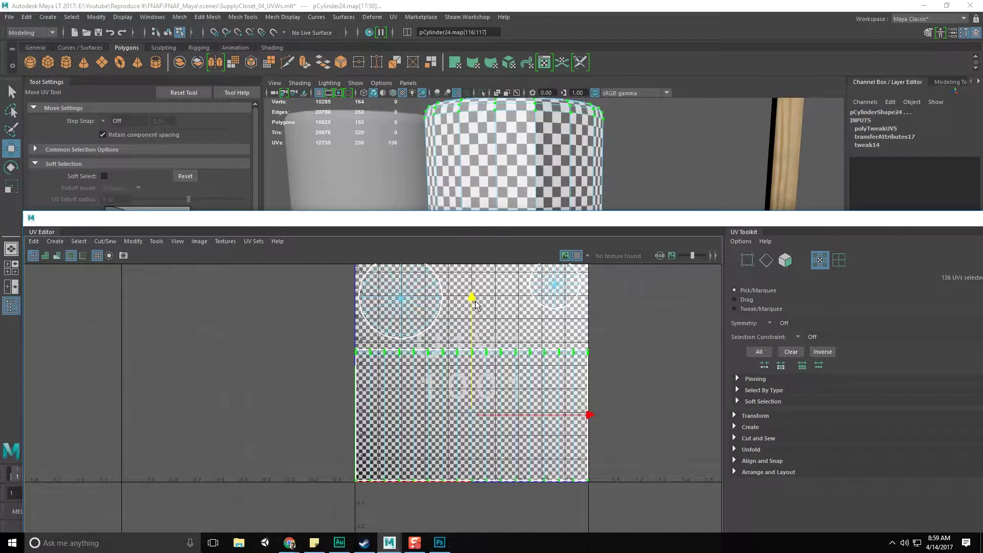
middle_click_drag(527, 212, 529, 242, "alt")
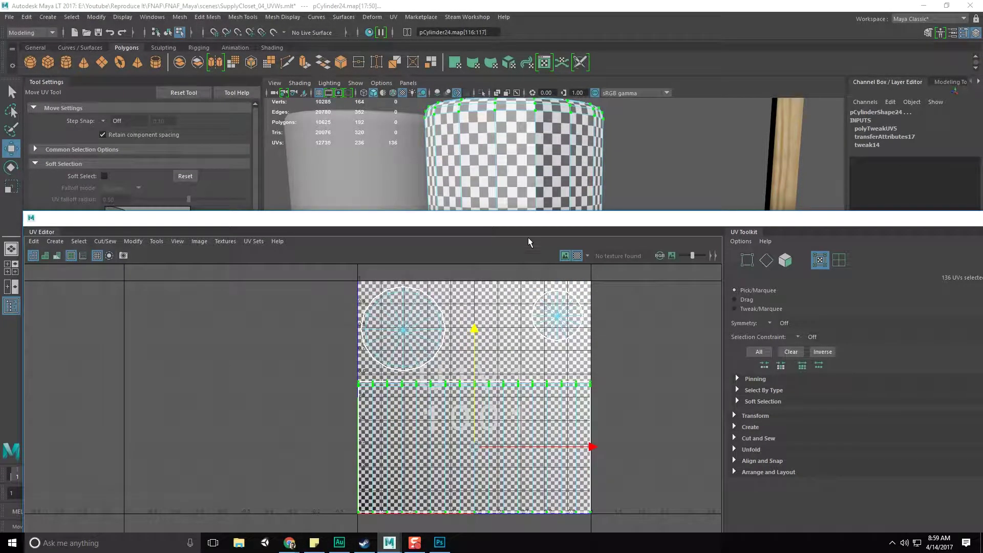
Clear the UV Editor from view, return to object selection and save the scene
left_click_drag(536, 227, 15, 226)
key("w")
left_click_drag(381, 256, 419, 258, "alt")
key("F8")
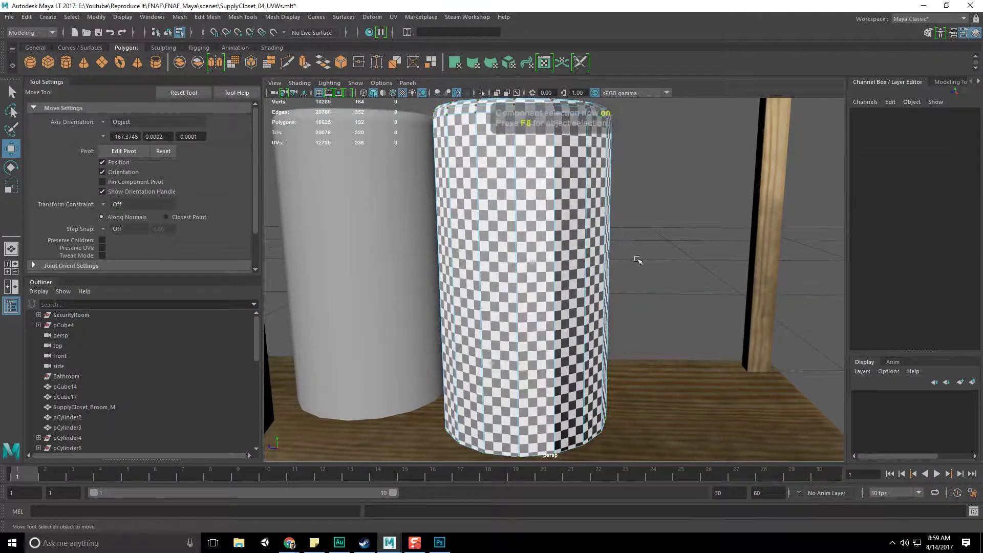
key("q")
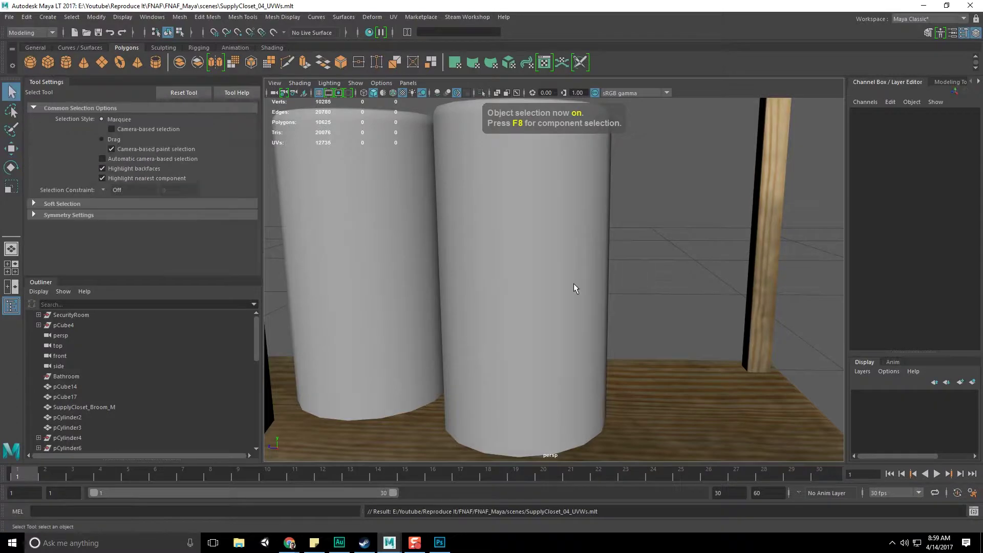
Transfer the UVs from the rightmost middle-shelf cylinder to the other two plain middle-shelf cylinders, using Transfer Attributes with local sample space
left_click(574, 284)
scroll(573, 292, "down", 5)
left_click(526, 247, "shift")
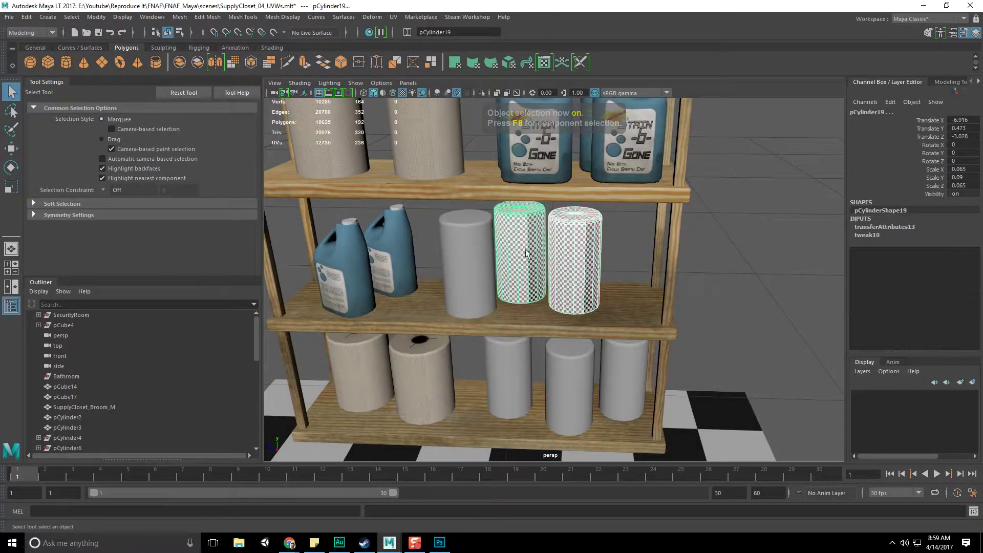
left_click(27, 17)
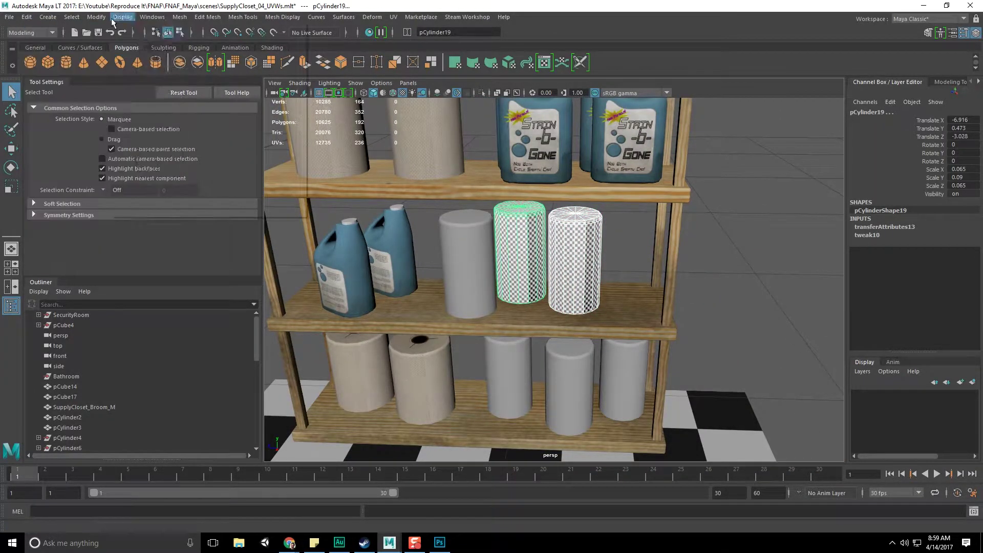
left_click(178, 17)
left_click(274, 181)
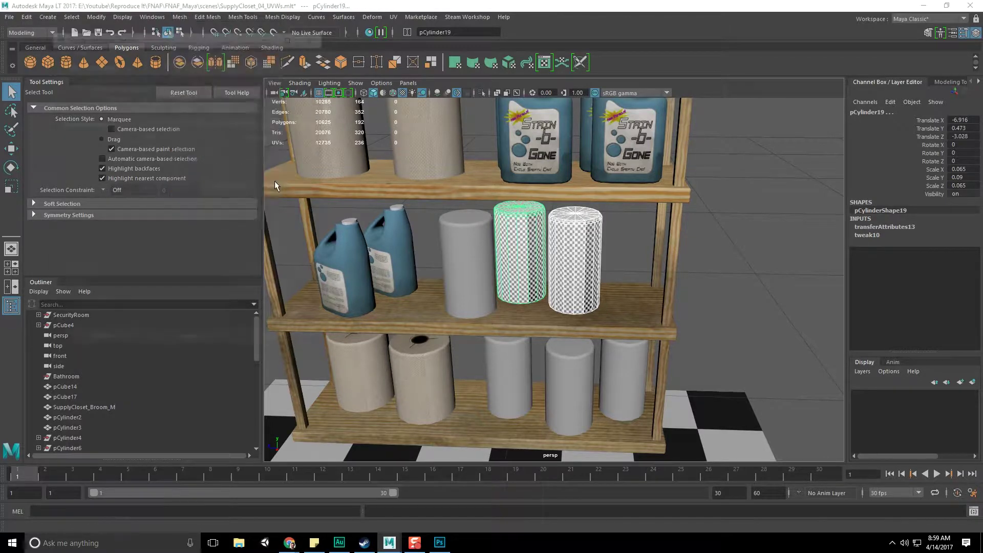
left_click(564, 256)
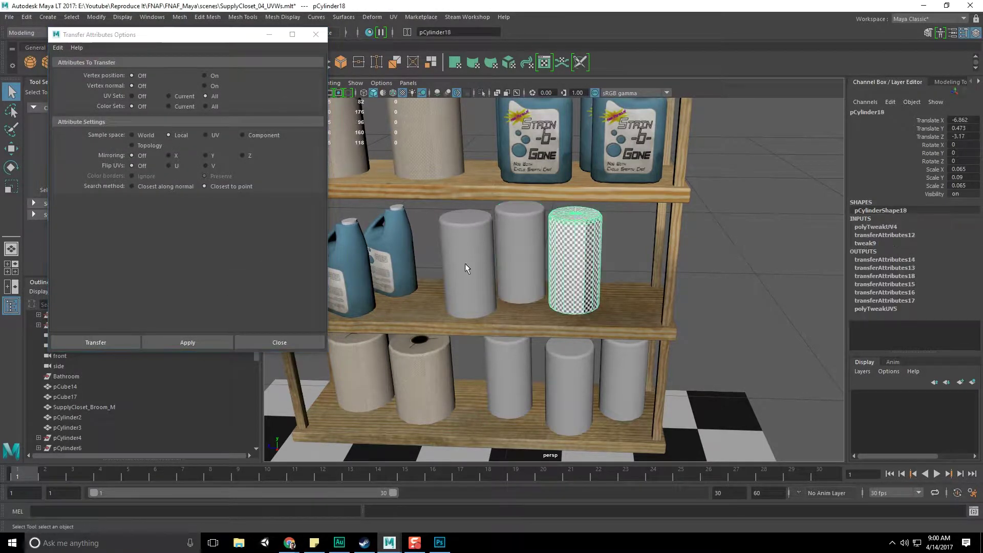
left_click(465, 263, "shift")
left_click(189, 343)
Transfer the same cylinder's UVs to each of the three plain gray cylinders on the bottom shelf
left_click(575, 256)
left_click(507, 376, "shift")
left_click(188, 343)
left_click(574, 258)
left_click(570, 384, "shift")
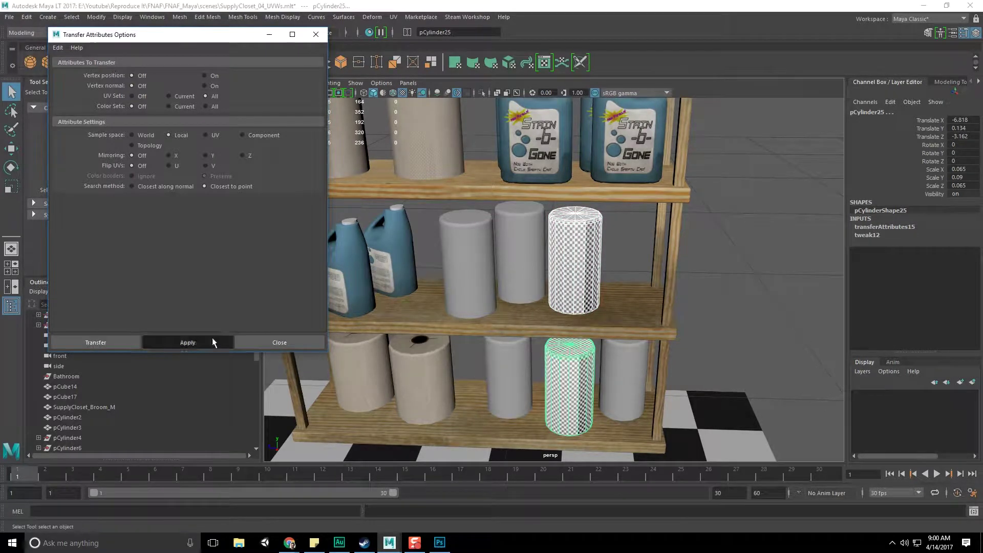
left_click(187, 342)
left_click(570, 384, "shift")
left_click(612, 354, "shift")
left_click(188, 343)
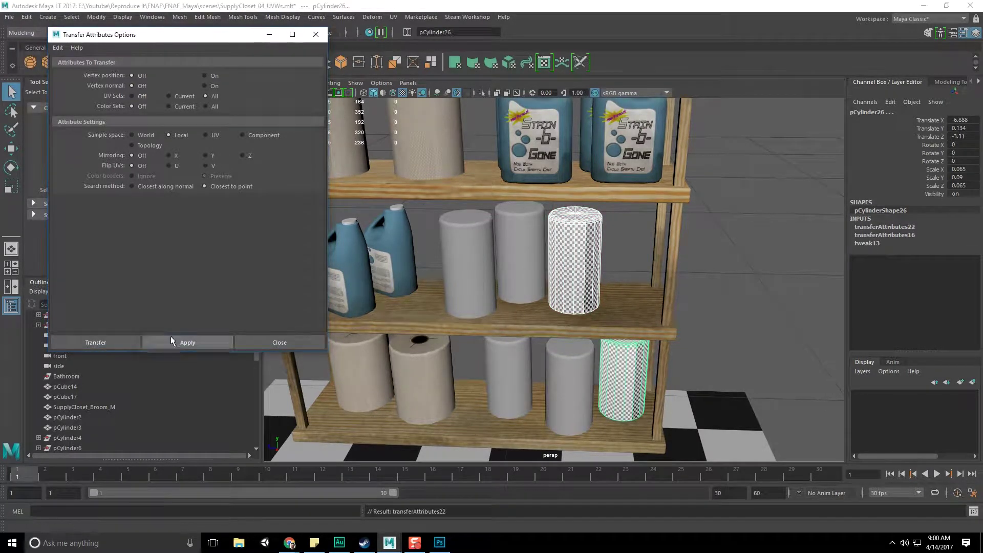
Close the transfer options, select only the rightmost middle-shelf cylinder and bring the UV Editor back into view
left_click(316, 34)
left_click(661, 238)
left_click(596, 244)
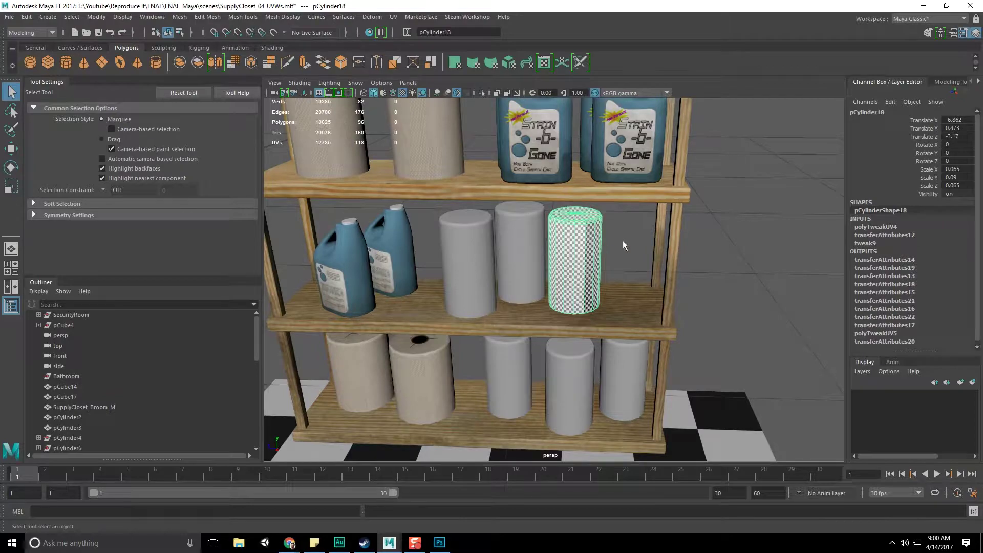
left_click_drag(0, 90, 867, 101)
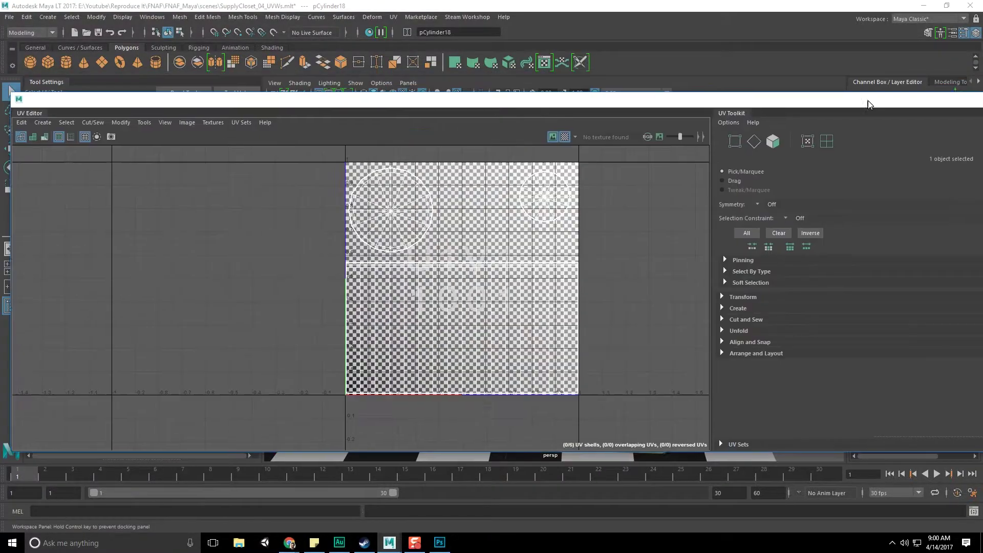
left_click_drag(242, 107, 272, 98)
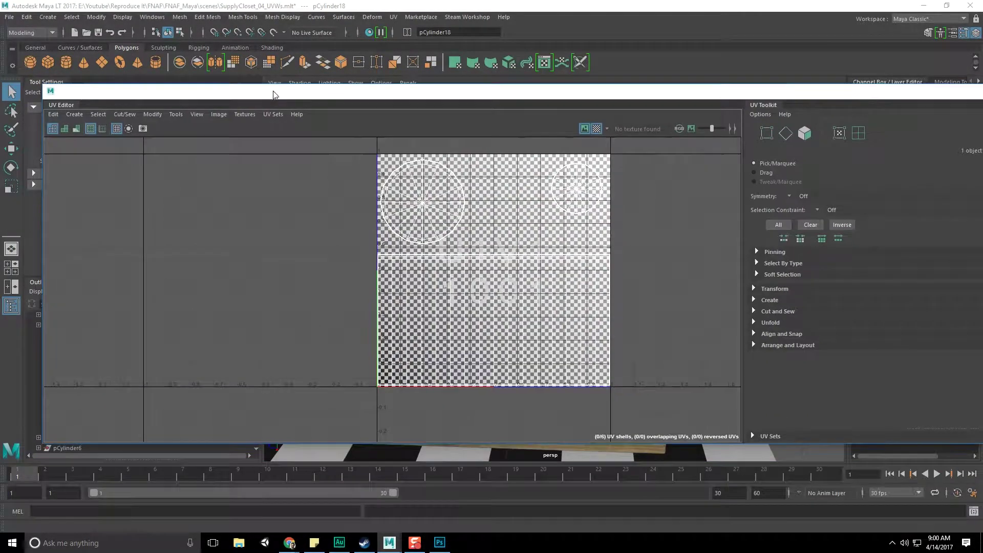
Save a PNG UV snapshot named uv_supplycloset_whipes.png in the project's images folder and clear the UV Editor from view
left_click(244, 115)
left_click(238, 255)
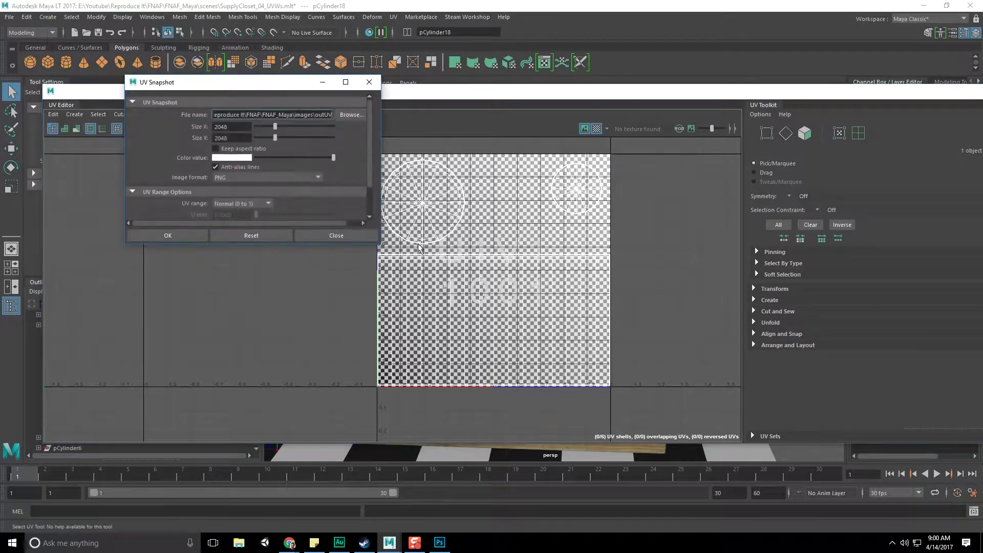
left_click(350, 115)
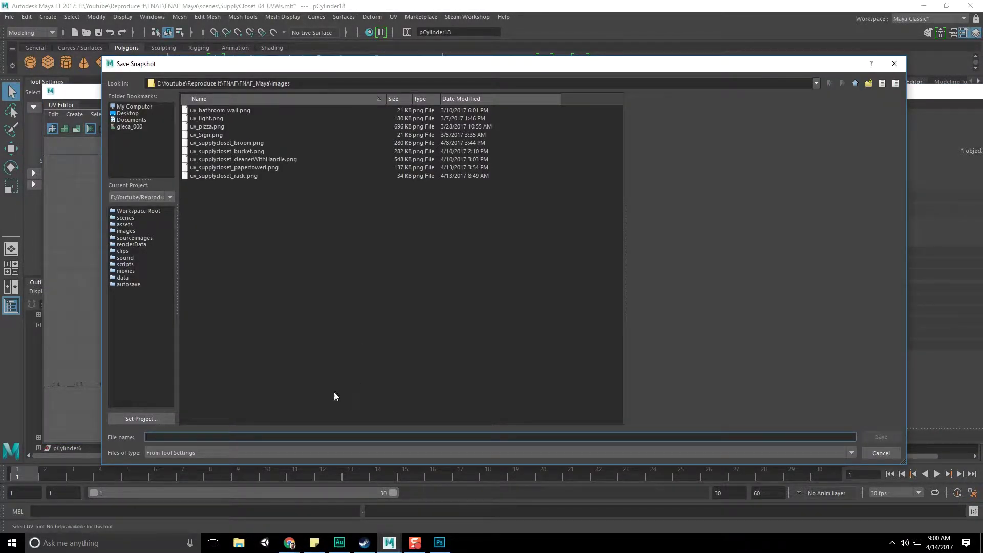
left_click(221, 175)
left_click(240, 167)
left_click(224, 436)
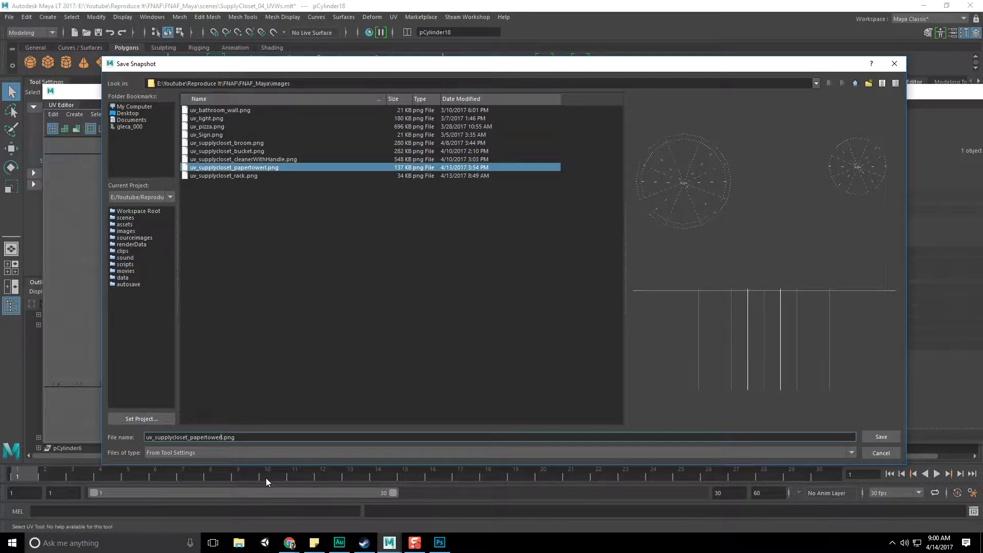
key("BackSpace")
key("BackSpace")
key("BackSpace")
key("BackSpace")
key("BackSpace")
key("BackSpace")
key("BackSpace")
key("BackSpace")
key("BackSpace")
key("BackSpace")
key("BackSpace")
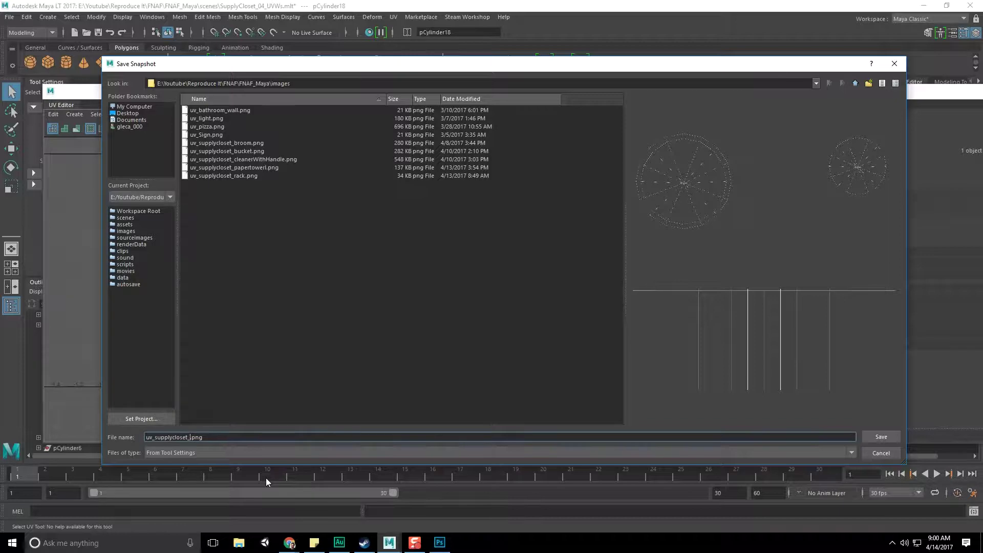
type("whipes")
key("Return")
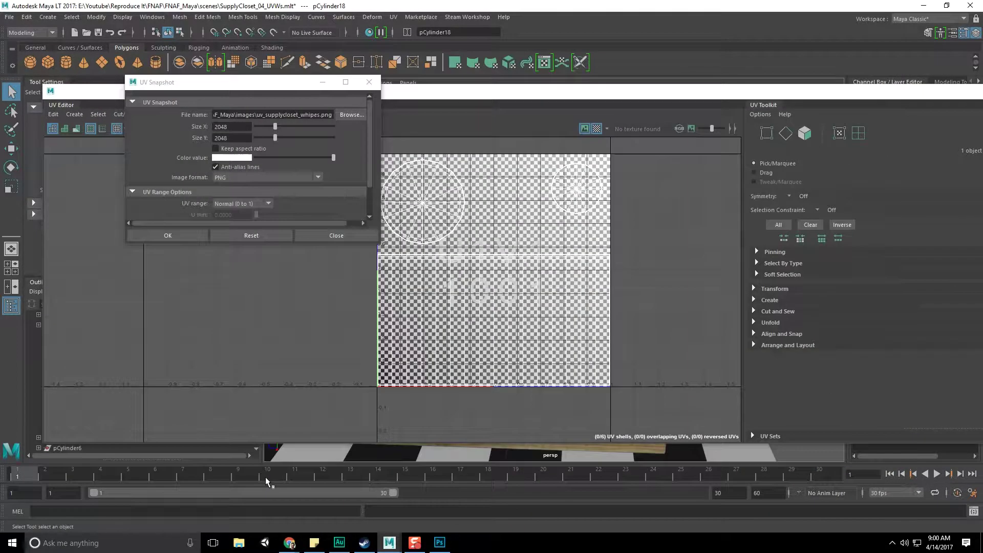
left_click(175, 231)
left_click_drag(649, 93, 0, 102)
left_click(251, 101)
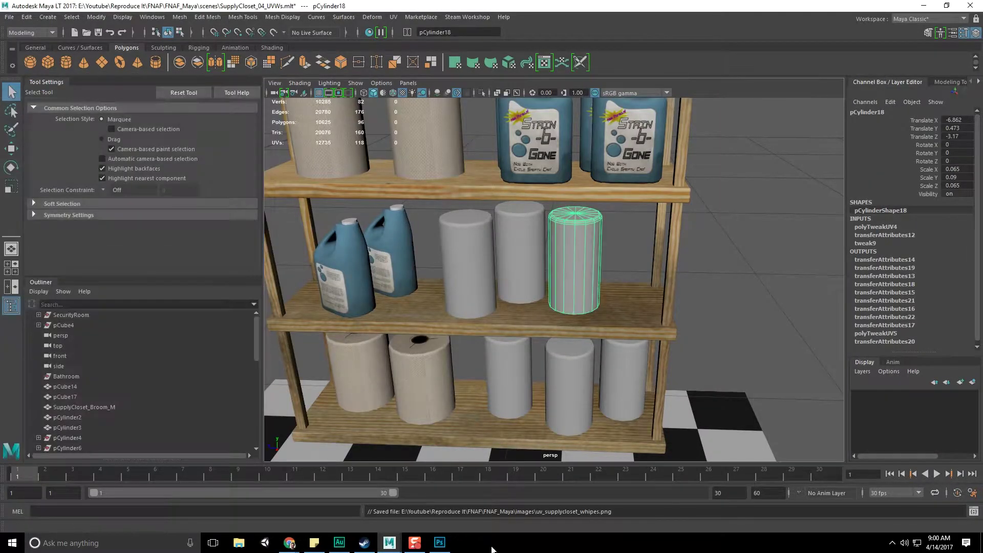
Switch to Photoshop and open uv_supplycloset_whipes.png from the FNAF_Maya images folder
left_click(440, 544)
left_click(29, 7)
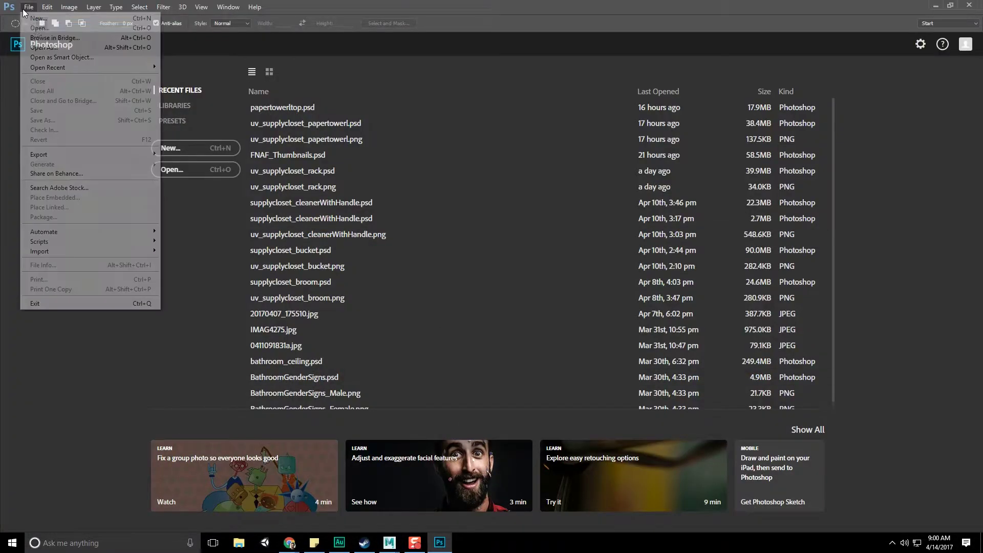
left_click(26, 25)
left_click(237, 51)
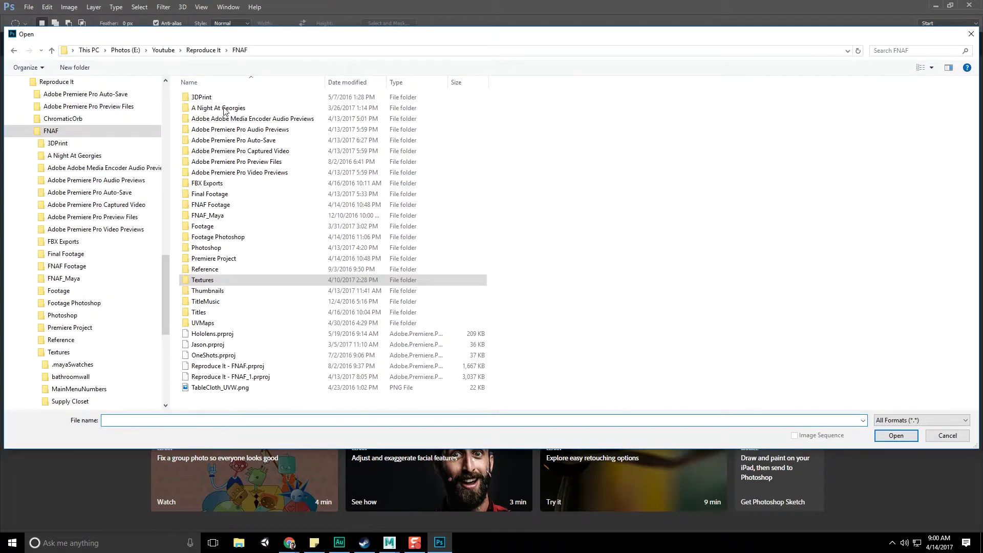
double_click(235, 213)
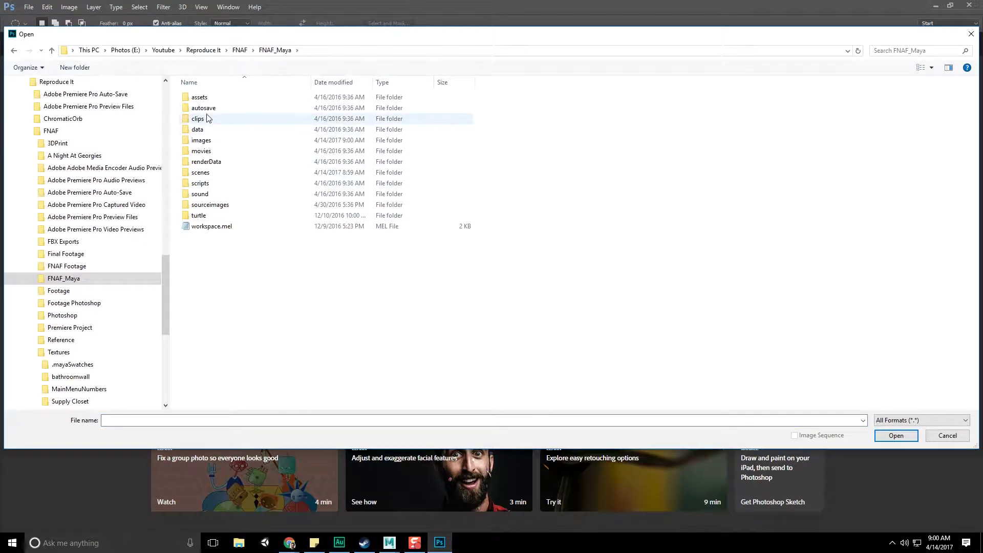
double_click(230, 140)
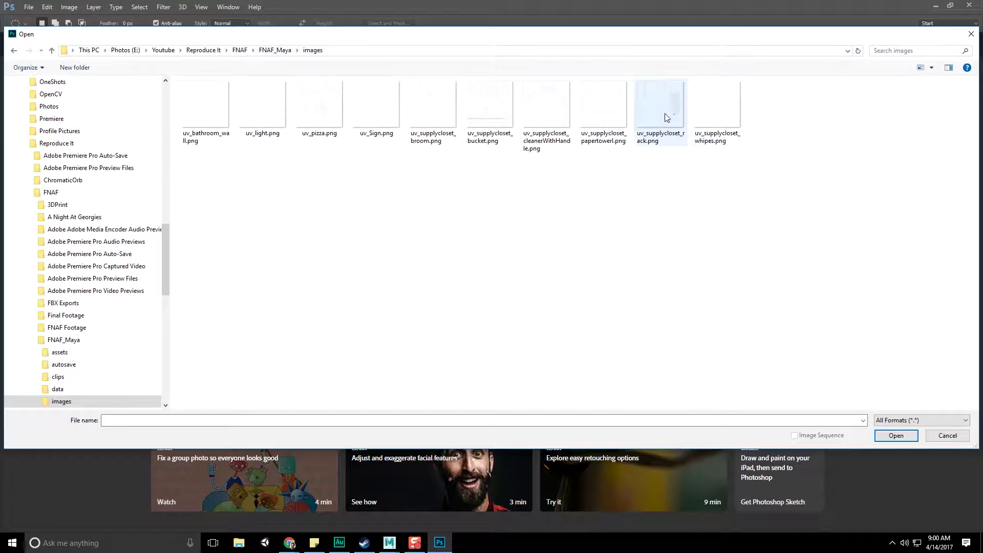
double_click(716, 107)
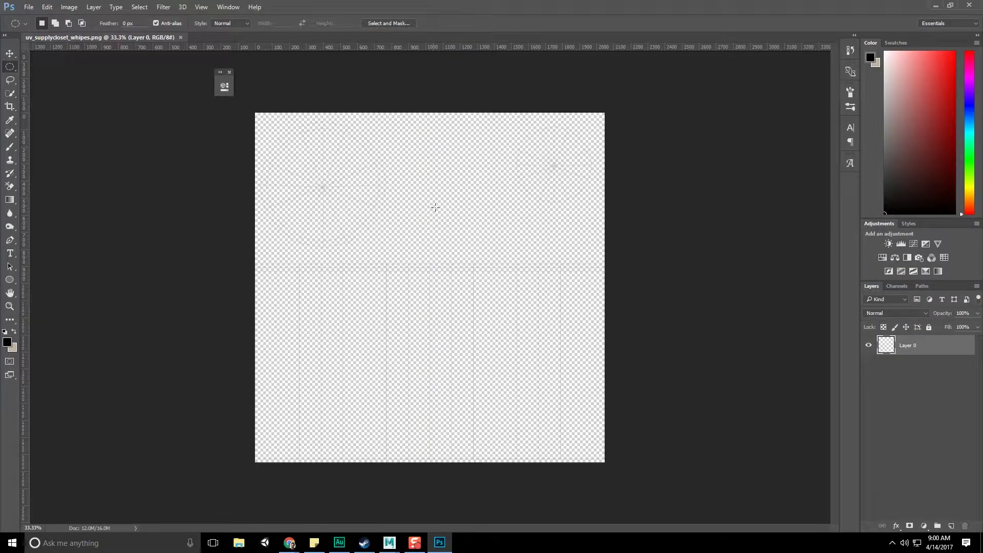
Add a Stroke effect to the UV snapshot layer and rename the layer UVs
double_click(934, 345)
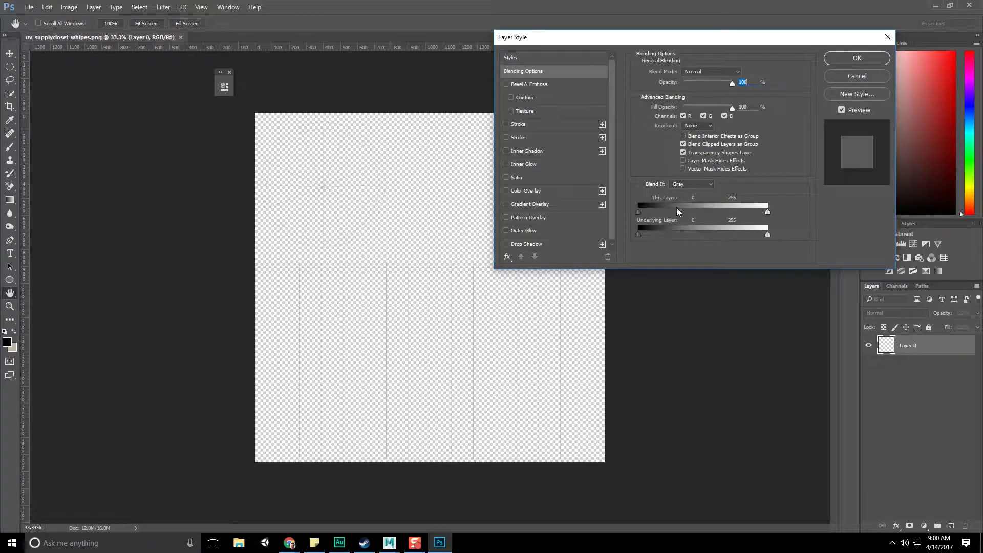
left_click(505, 124)
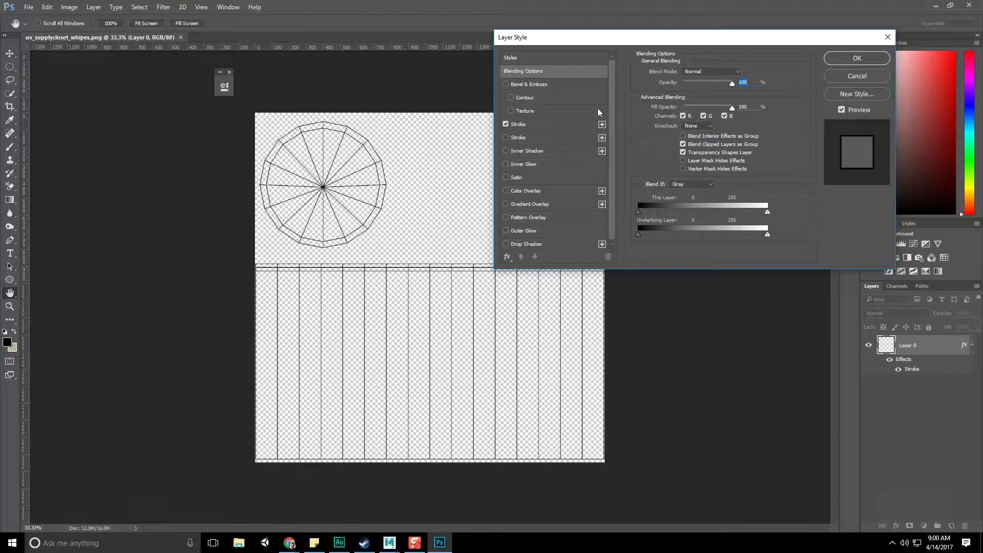
left_click(856, 58)
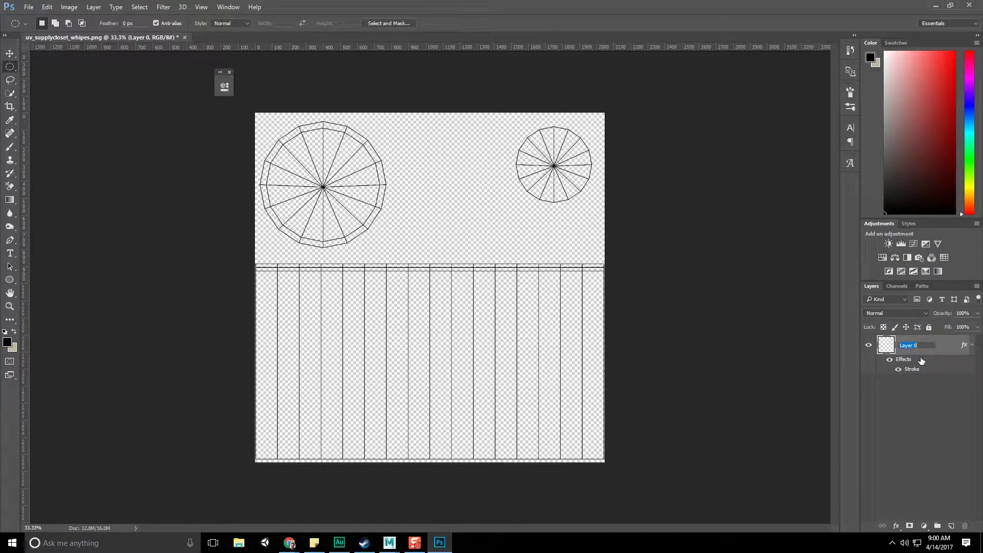
Save the document as supplycloset_whipes.psd in the FNAF Photoshop folder with maximized compatibility
left_click(29, 6)
left_click(41, 125)
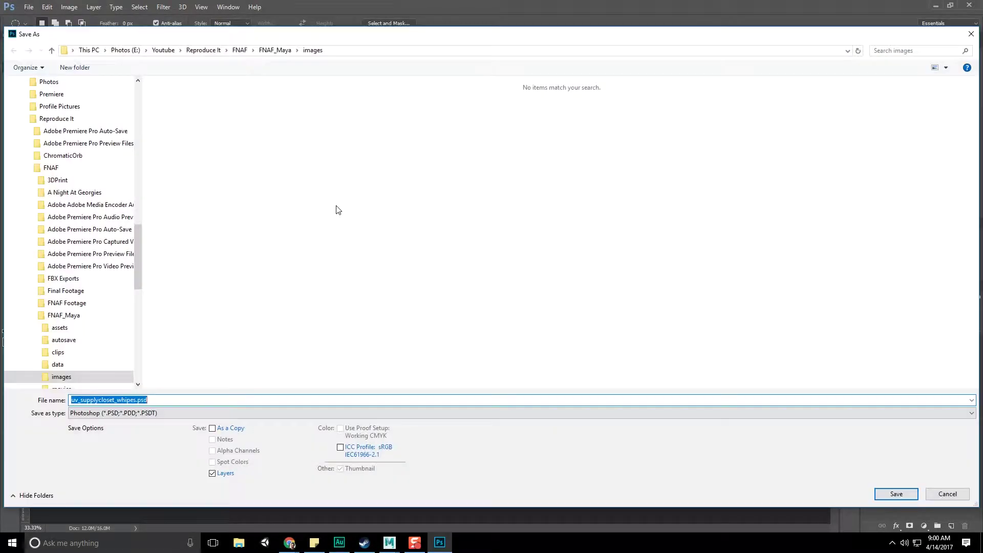
left_click(248, 51)
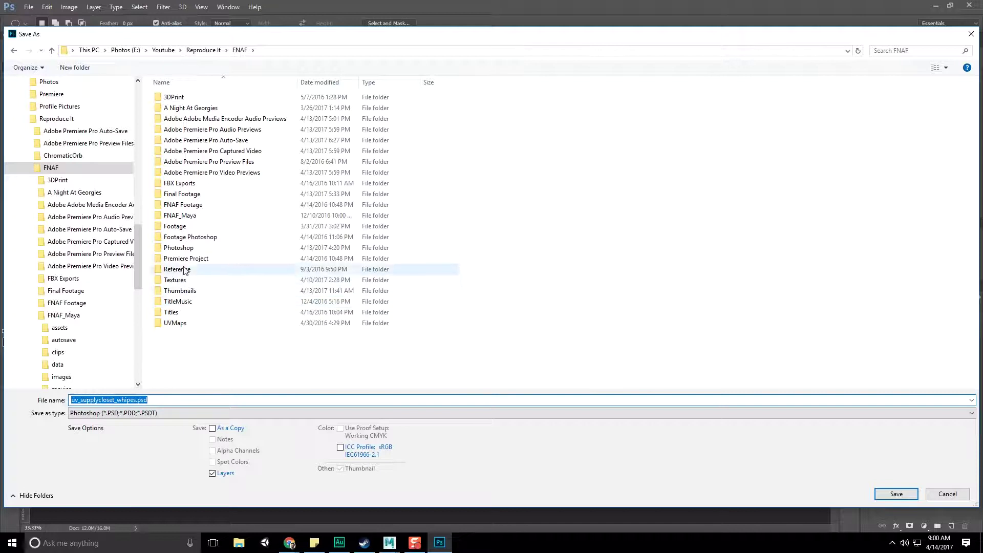
double_click(185, 251)
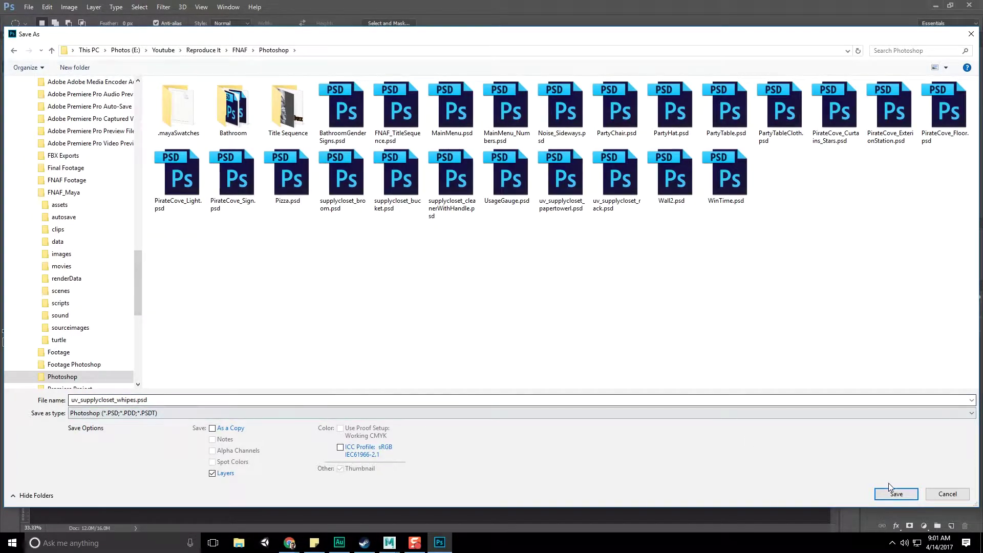
left_click_drag(80, 400, 43, 399)
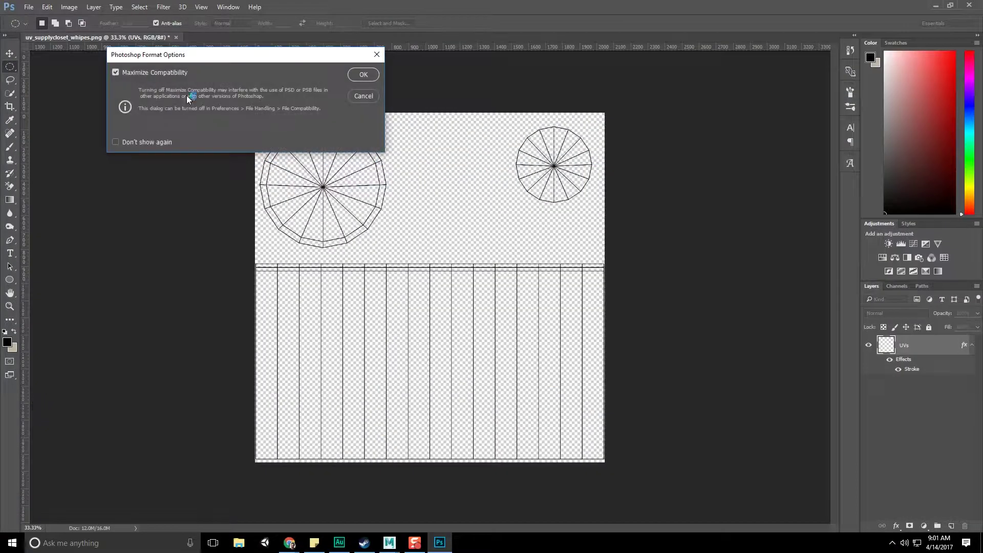
left_click(360, 75)
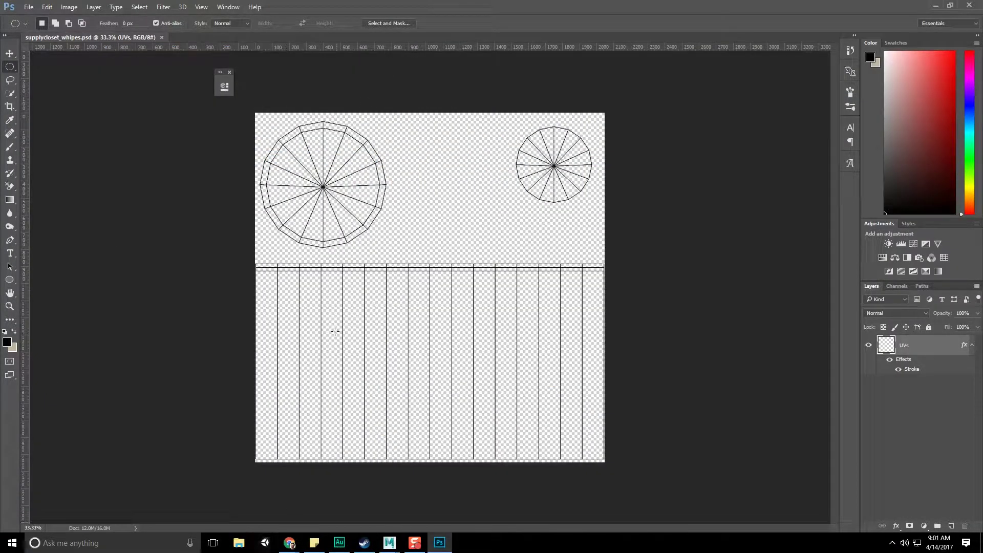
Switch to Chrome to study the wipes canister reference images, and move the browser out of view
key("alt+Tab")
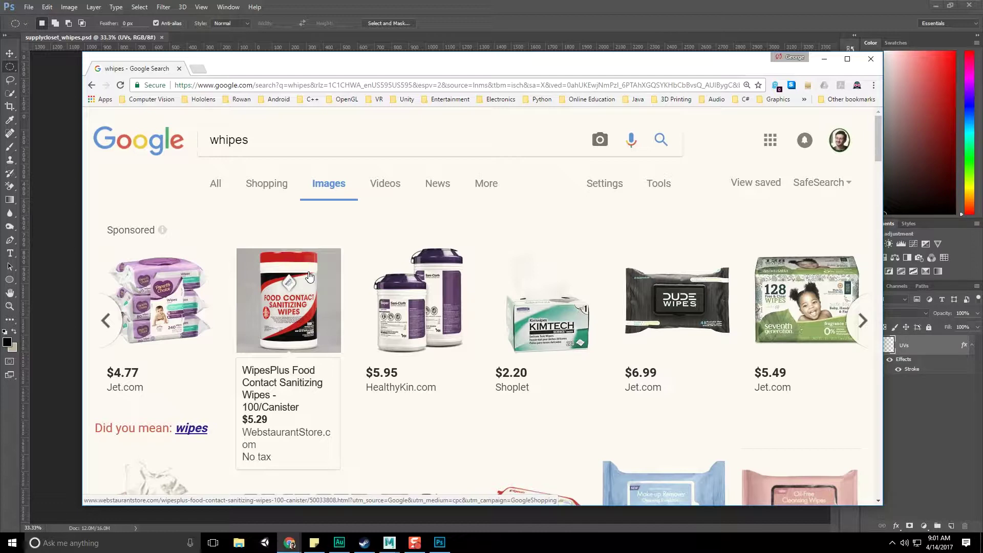
left_click_drag(493, 71, 0, 90)
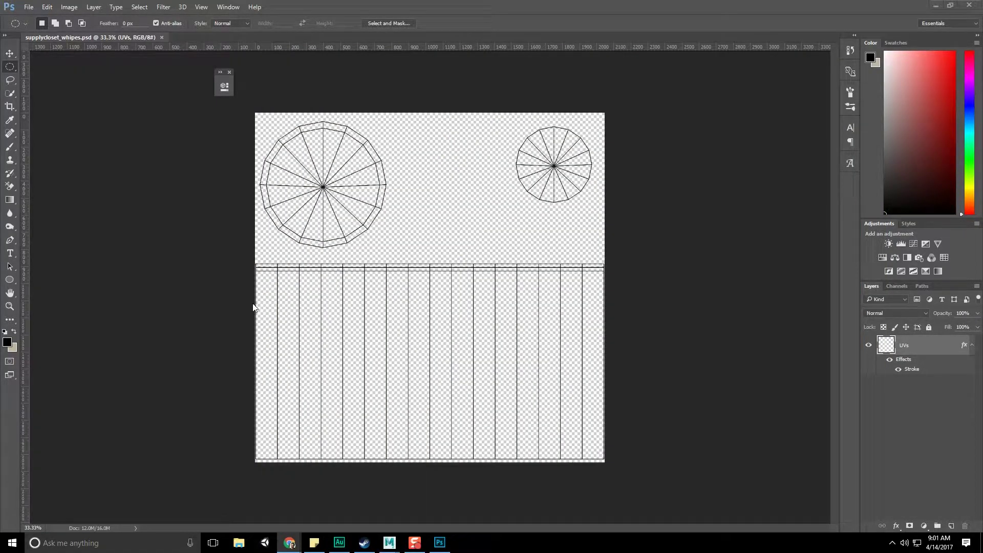
Add a three-line horizontal text reading Industrial, Sanitizing, Whipes on the side strip of the UV layout
left_click(10, 253)
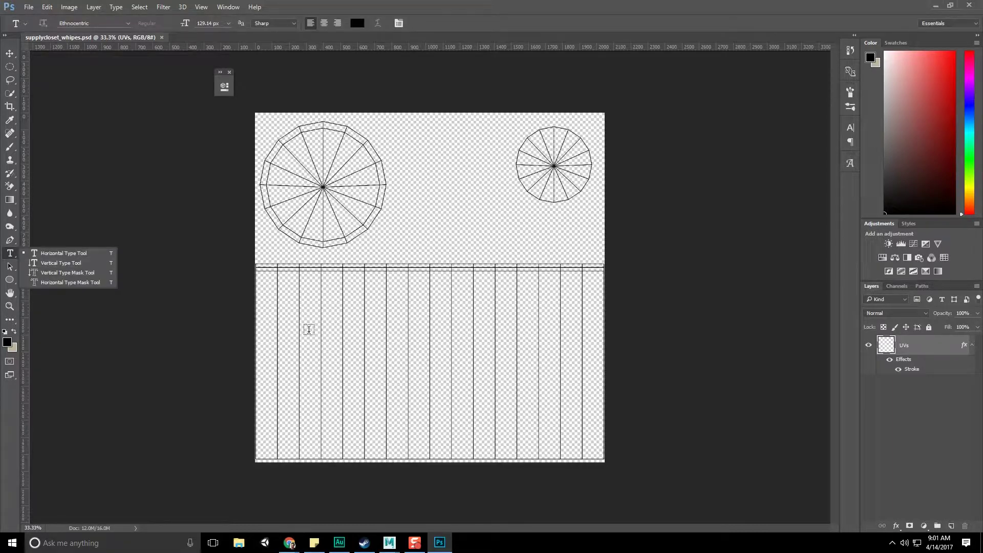
left_click(346, 331)
type("Industrial")
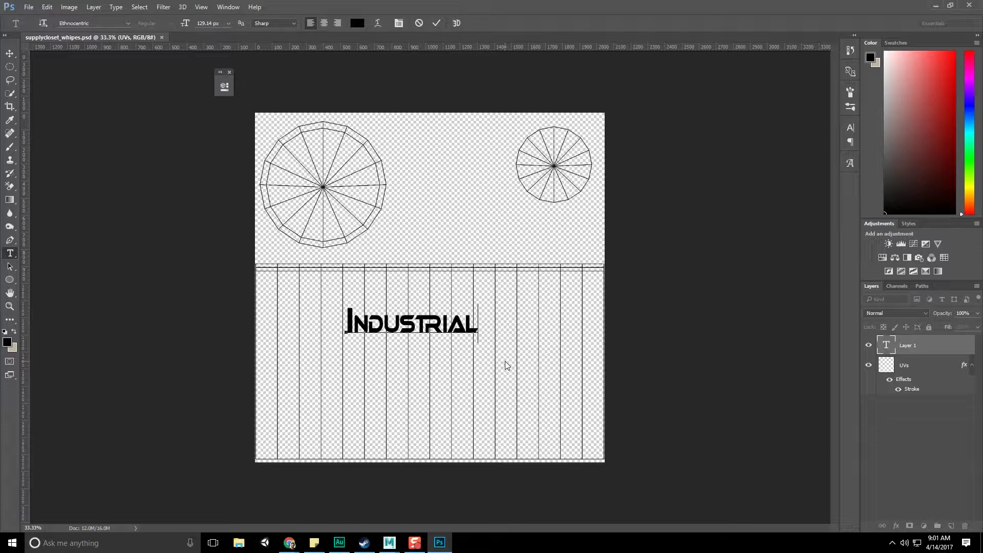
key("Return")
type("Sanitizing")
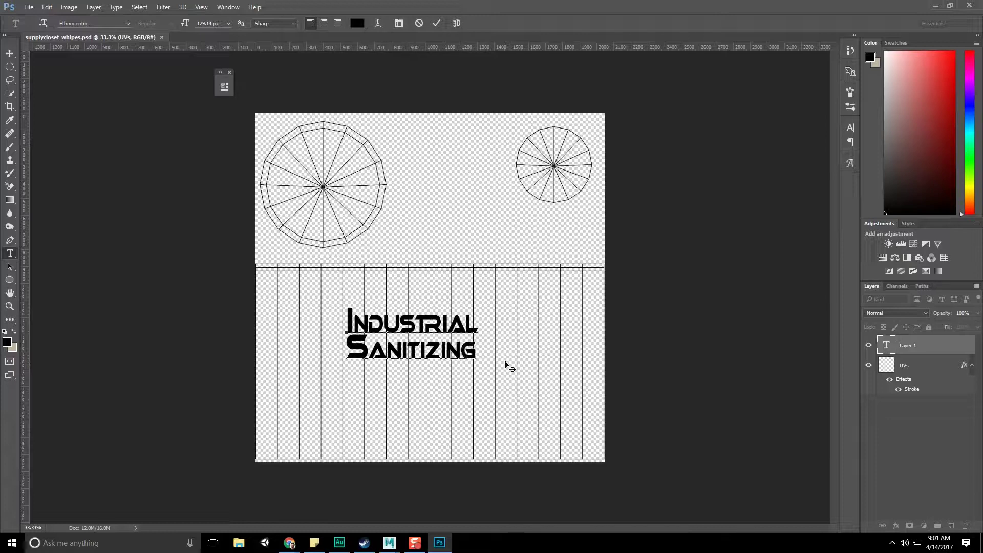
key("Return")
type("Whipes")
Correct the spelling of the label's third line to Wipes
key("ctrl+a")
left_click(447, 351)
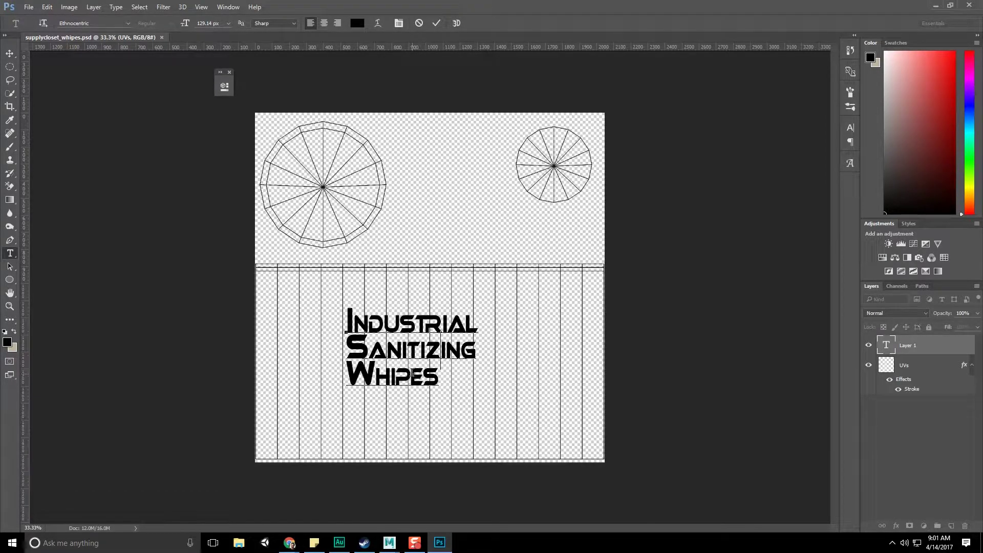
left_click(390, 381)
key("BackSpace")
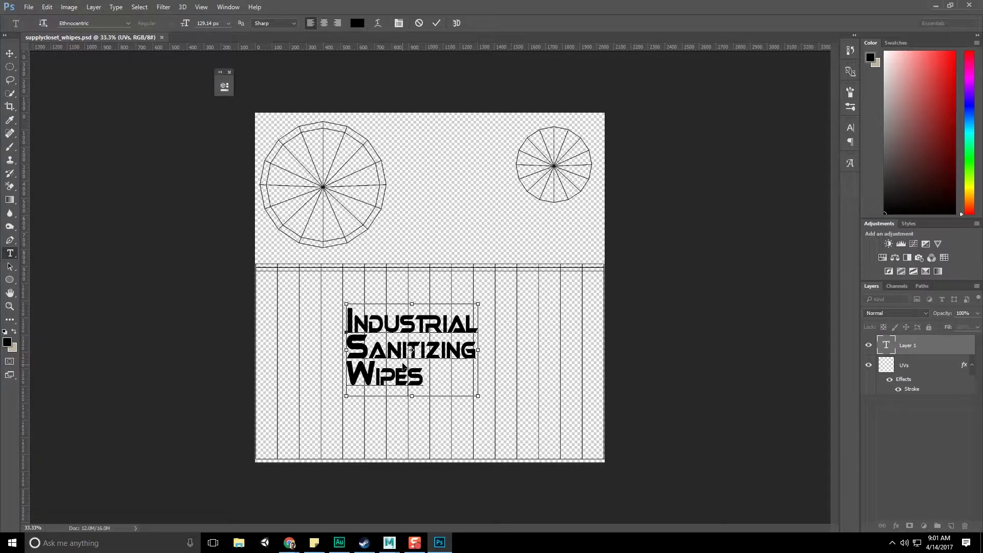
Center-align the three label lines and move the text block to the middle of the side strip
key("ctrl+a")
left_click(325, 23)
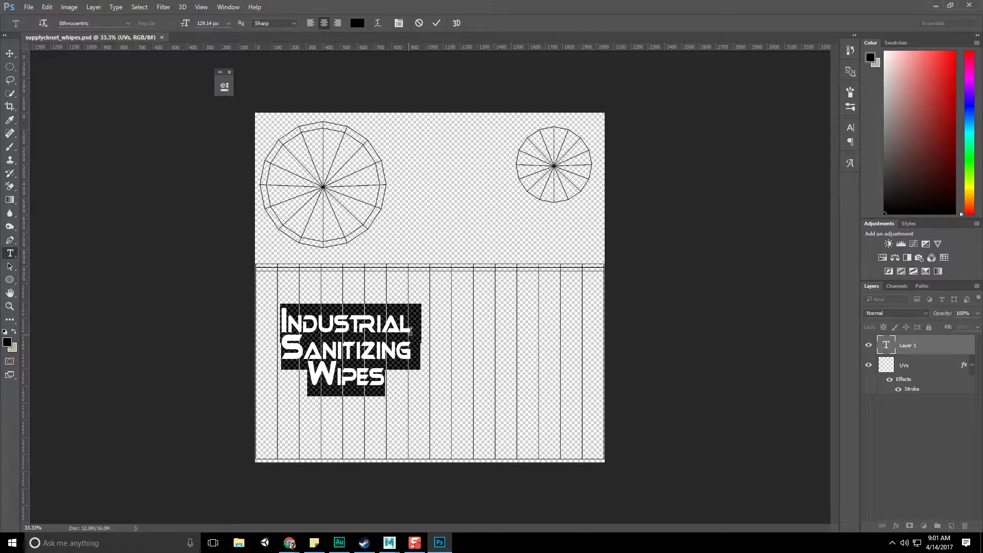
left_click(422, 364)
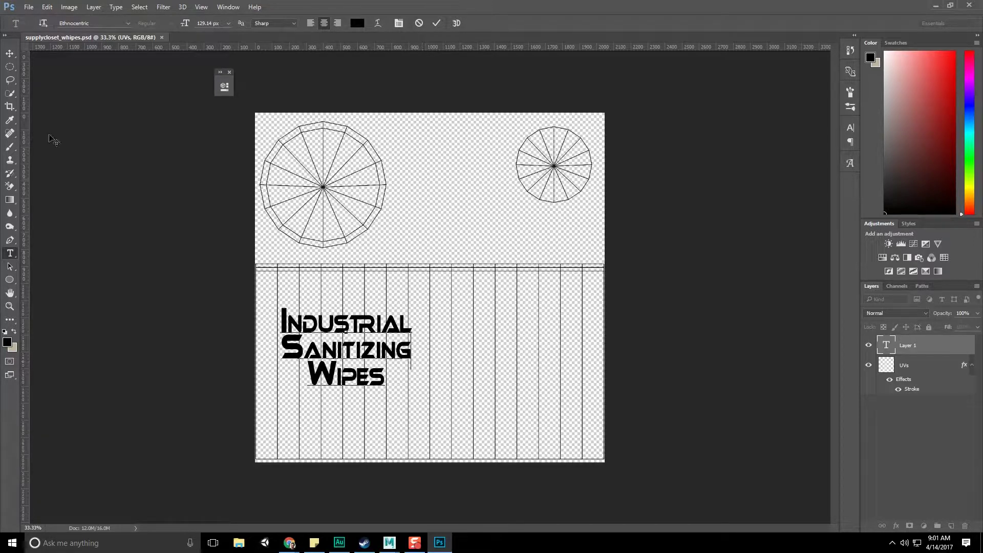
left_click(10, 54)
left_click_drag(375, 272, 456, 291)
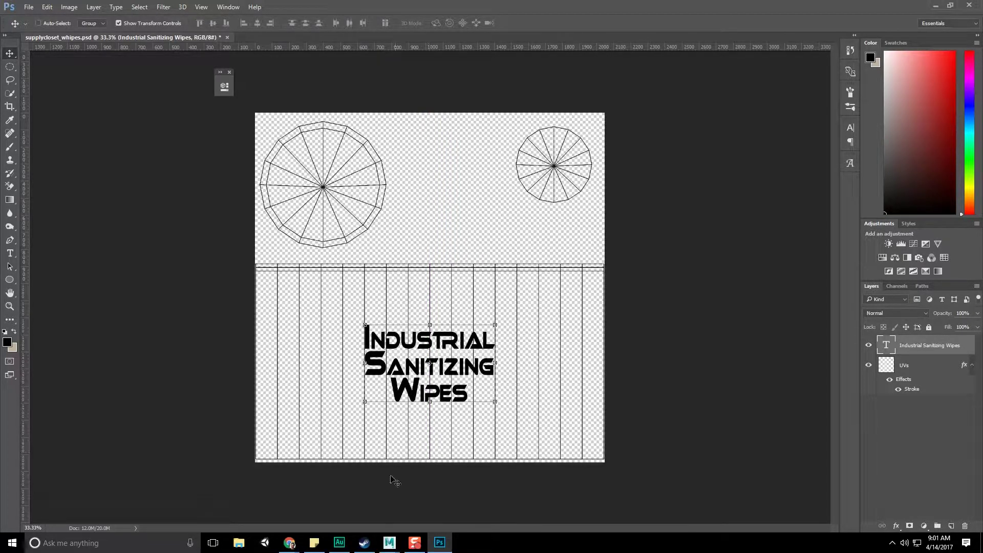
Switch to Maya, move the UV Editor window out of the way, and examine the shelf's plain cylinders
left_click(389, 543)
left_click_drag(620, 239, 665, 266, "alt")
left_click(182, 17)
mouse_move(158, 19)
mouse_move(187, 64)
left_click(313, 81)
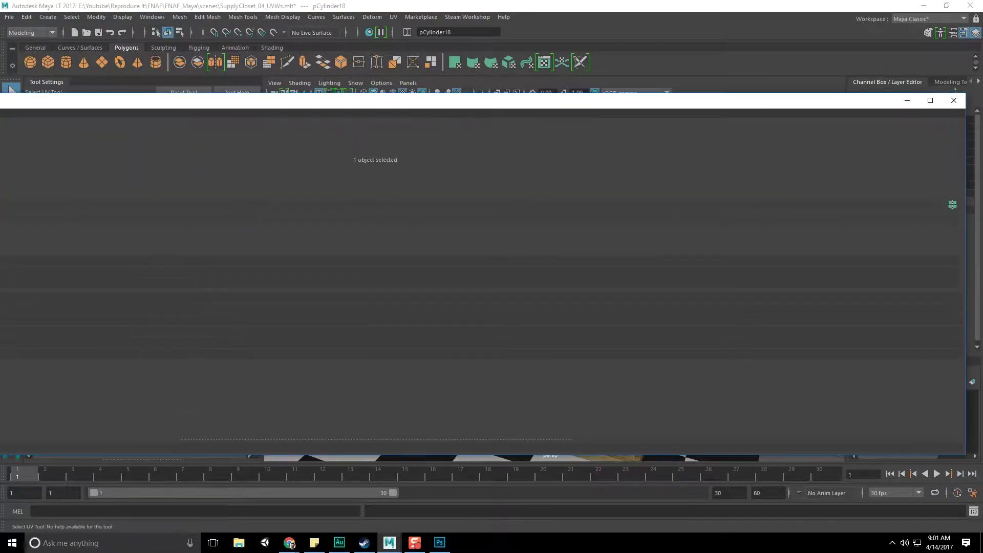
left_click_drag(0, 106, 0, 302)
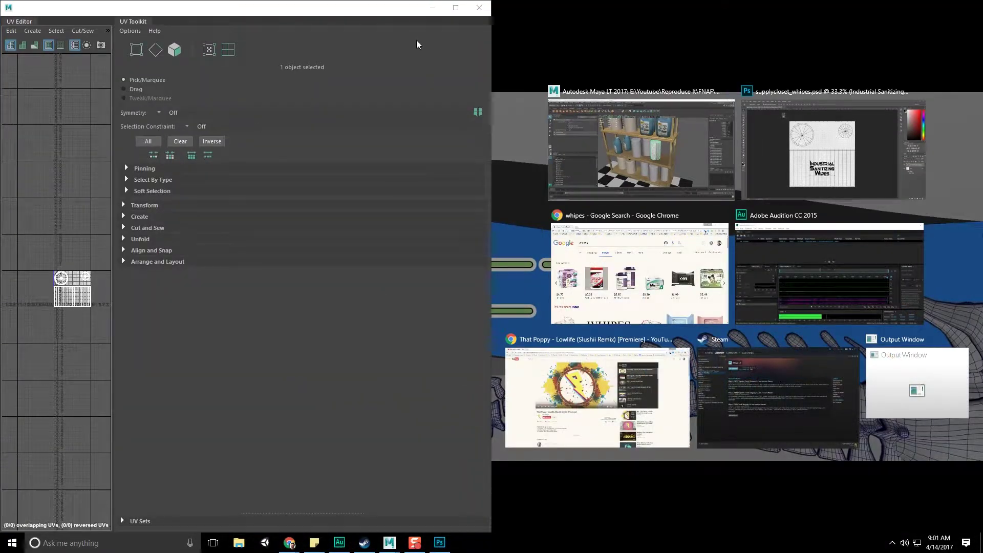
left_click_drag(381, 11, 582, 17)
left_click(635, 15)
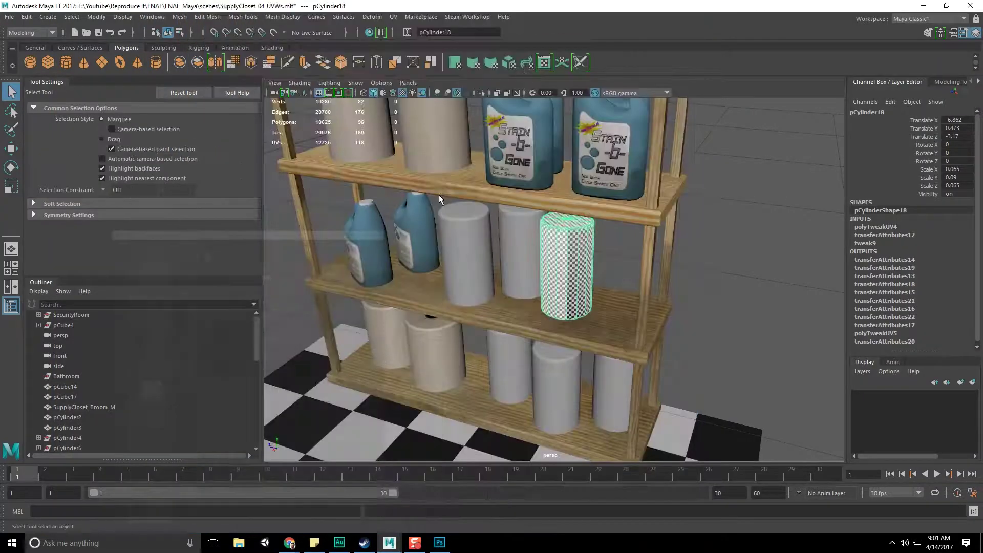
left_click_drag(599, 275, 615, 249, "alt")
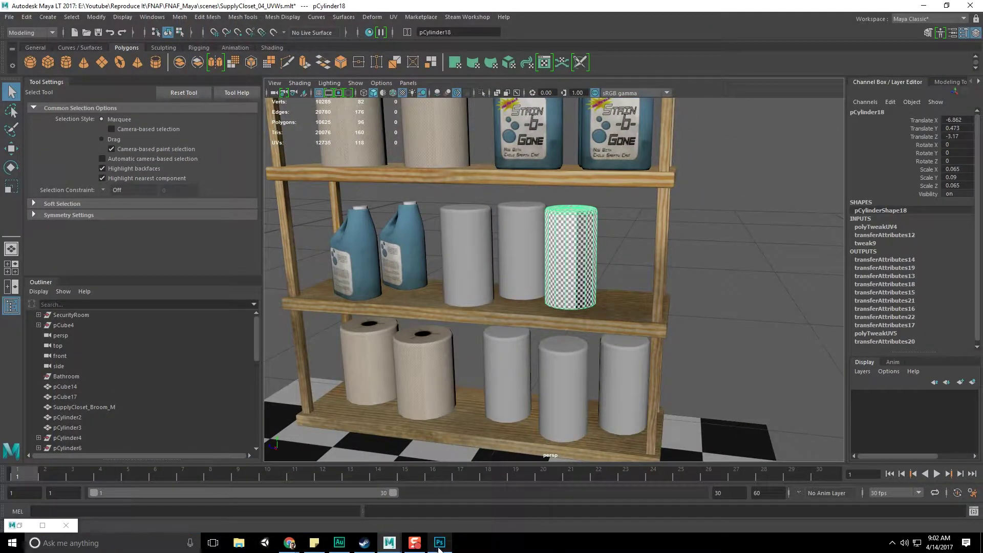
Switch back to Photoshop and change the label text's font, trying Blackoak Std before choosing Good Times
mouse_move(437, 547)
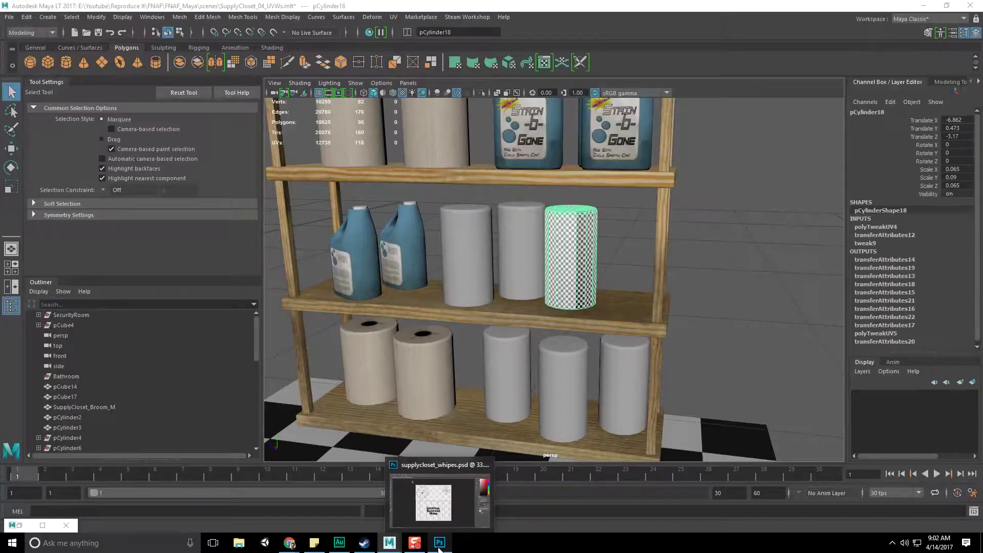
left_click(439, 547)
scroll(563, 360, "up", 2, "alt")
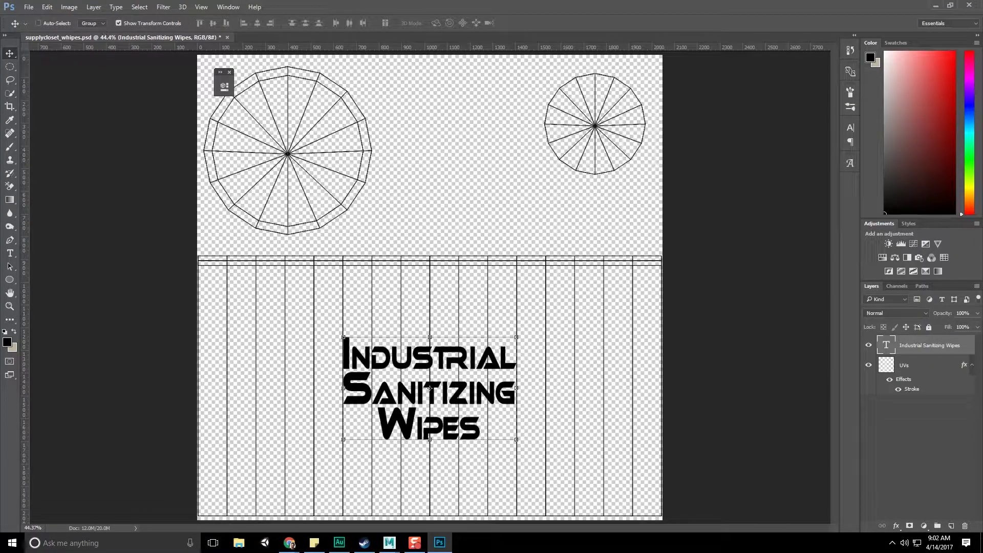
left_click(10, 253)
double_click(885, 345)
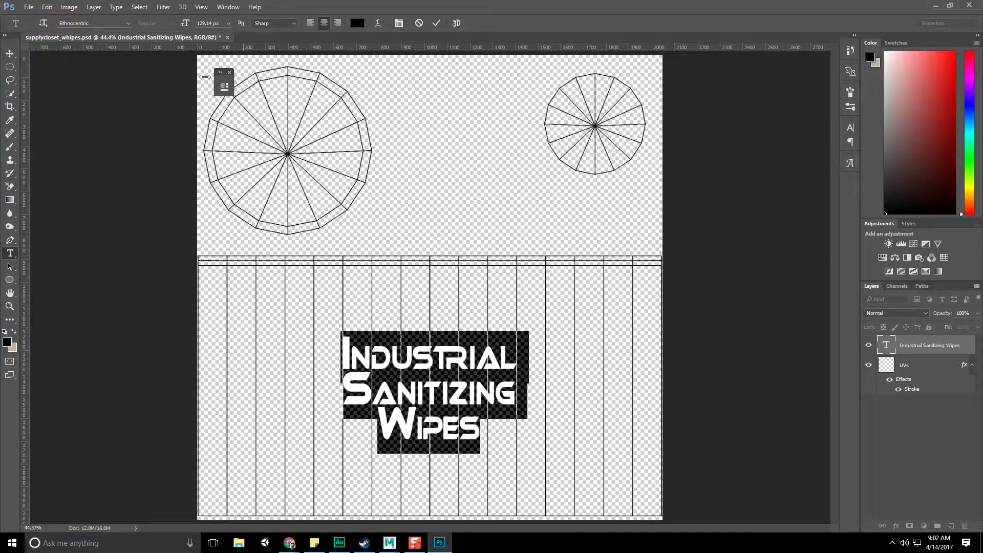
left_click(850, 128)
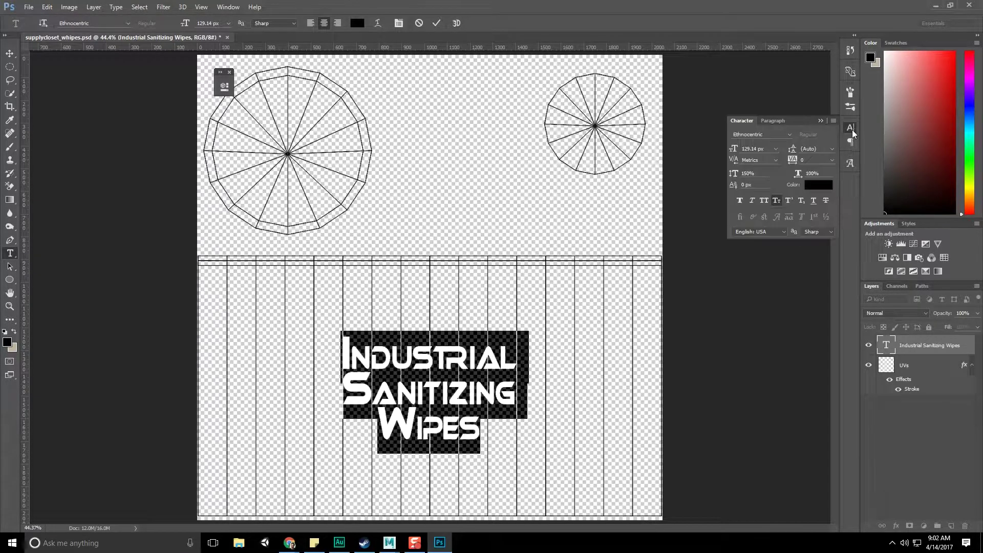
left_click(790, 133)
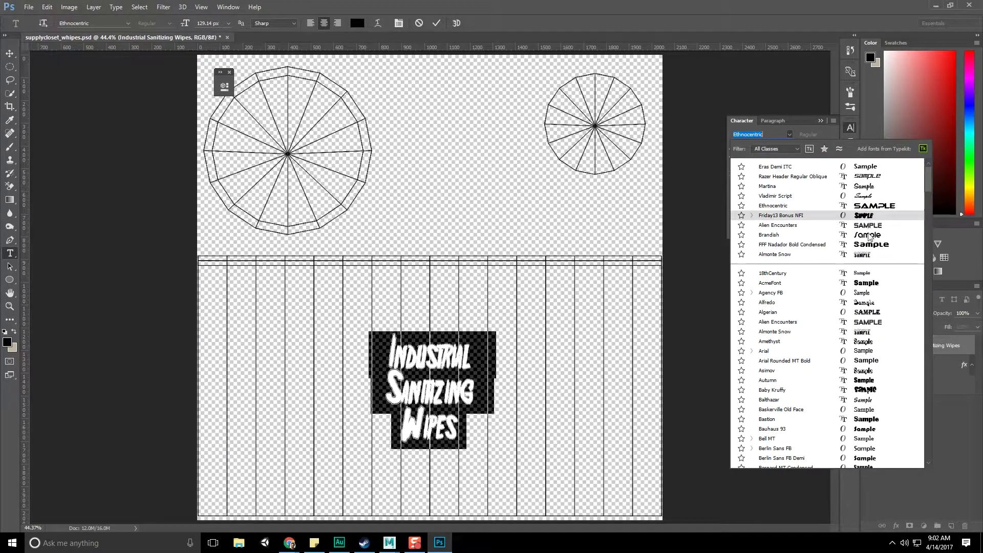
scroll(871, 374, "down", 7)
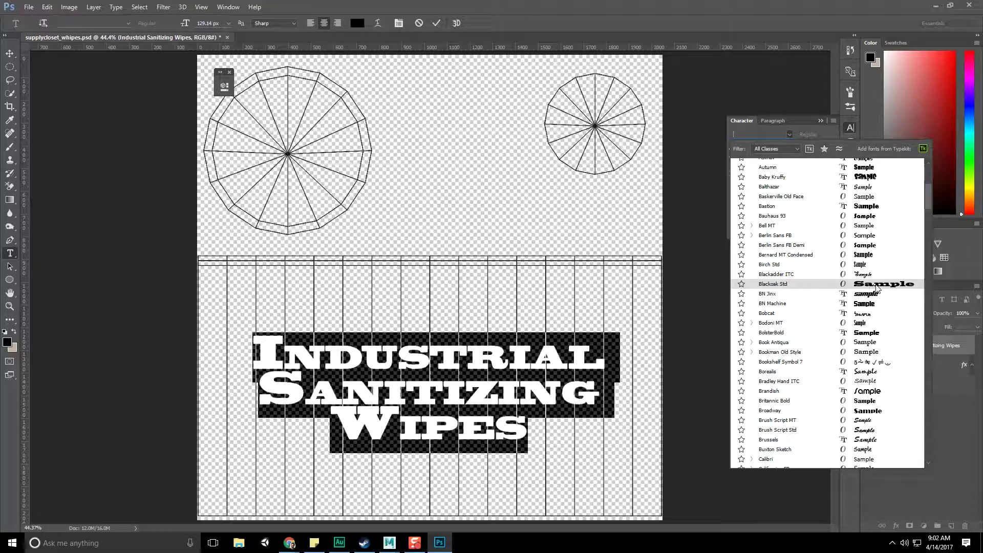
left_click(877, 288)
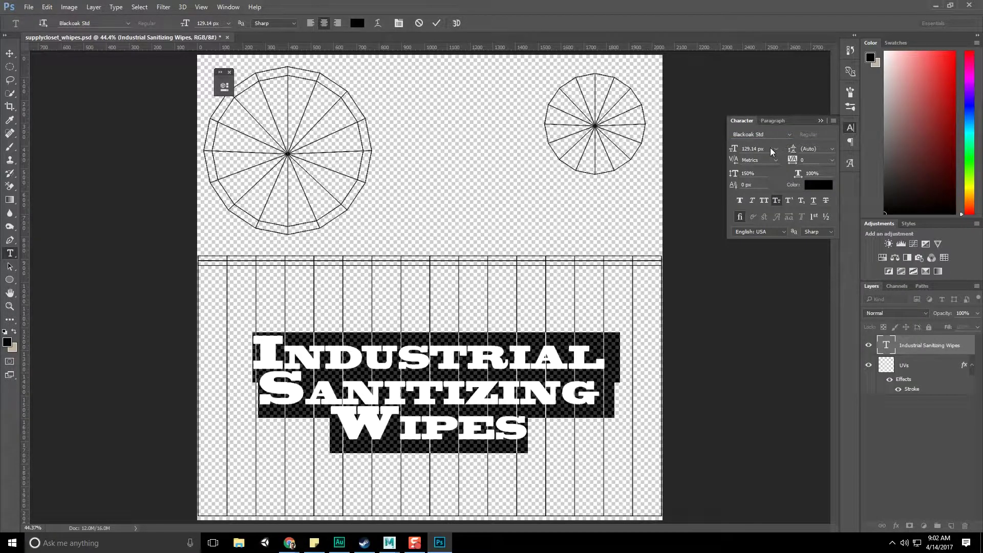
left_click(792, 133)
left_click(890, 338)
left_click(821, 120)
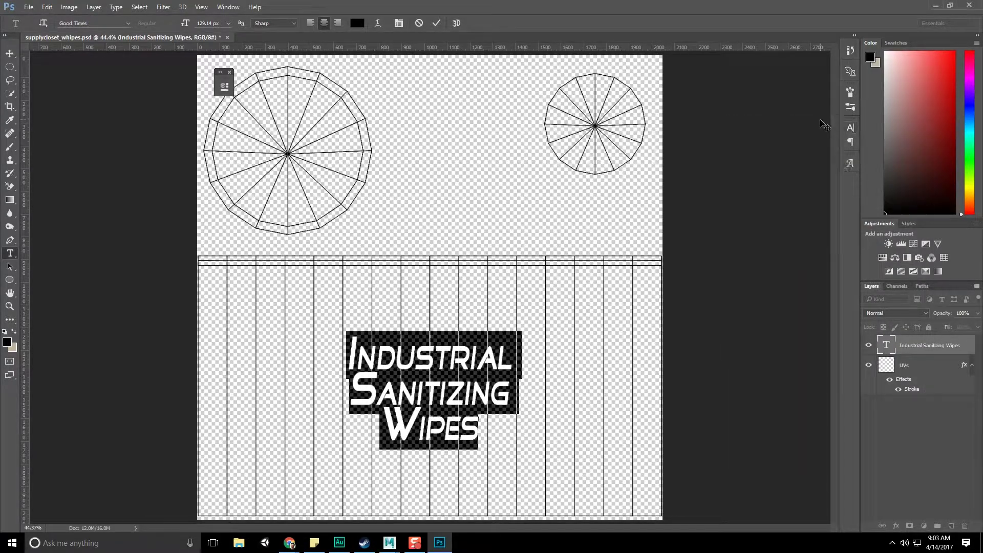
Shift the label text slightly lower on the side strip and finish editing it
left_click(480, 400)
key("ctrl+a")
left_click_drag(462, 327, 463, 333)
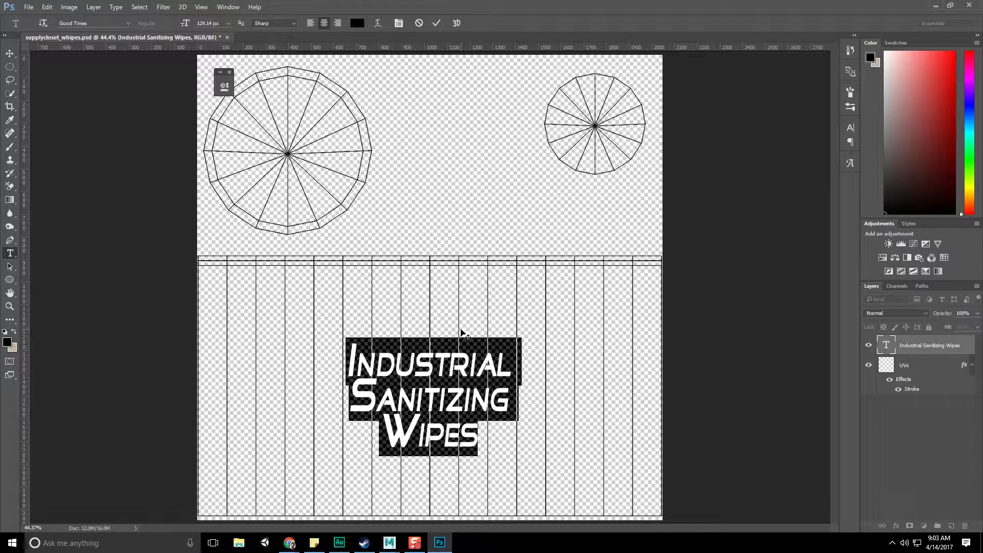
left_click(9, 67)
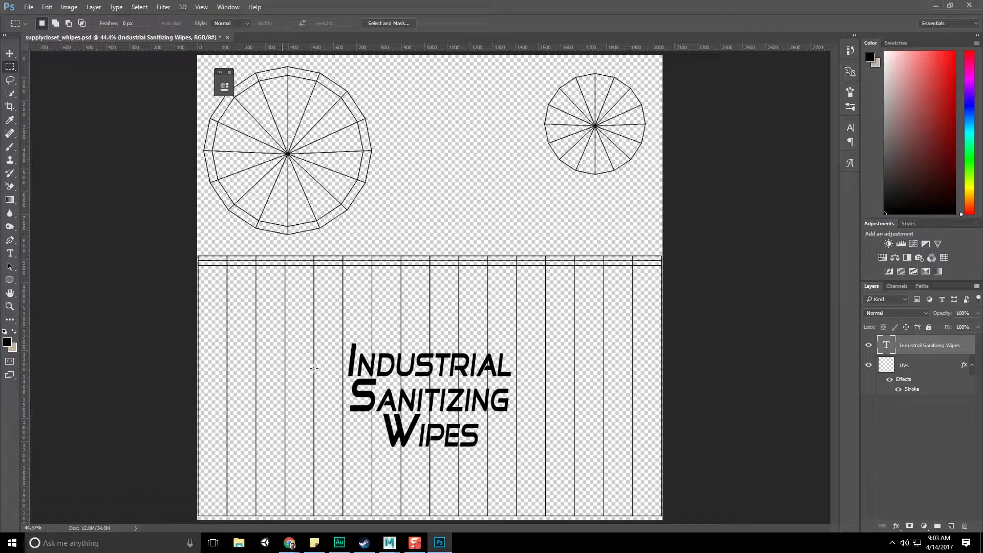
Add a Gradient Overlay to the label text layer and set its blend mode to Normal
double_click(945, 342)
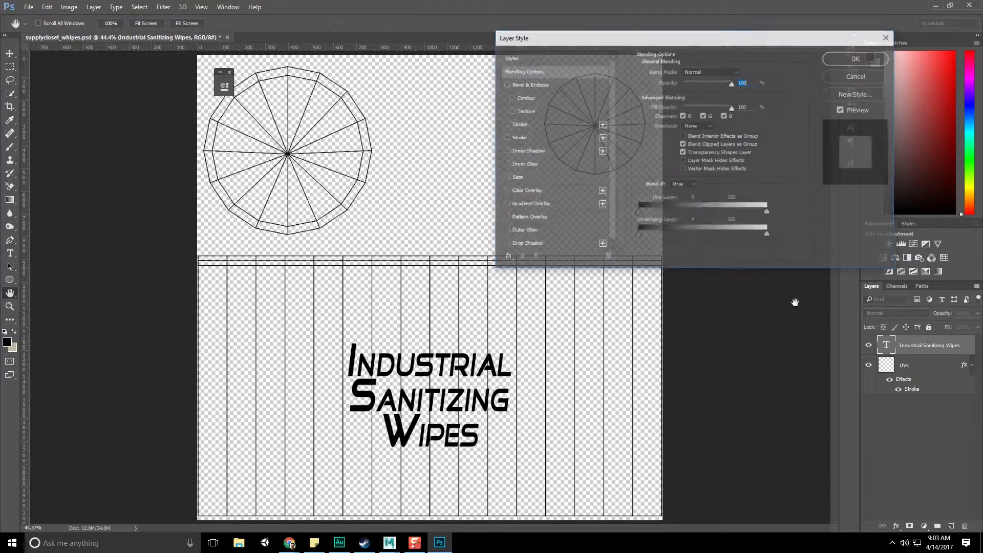
left_click(504, 204)
left_click(530, 204)
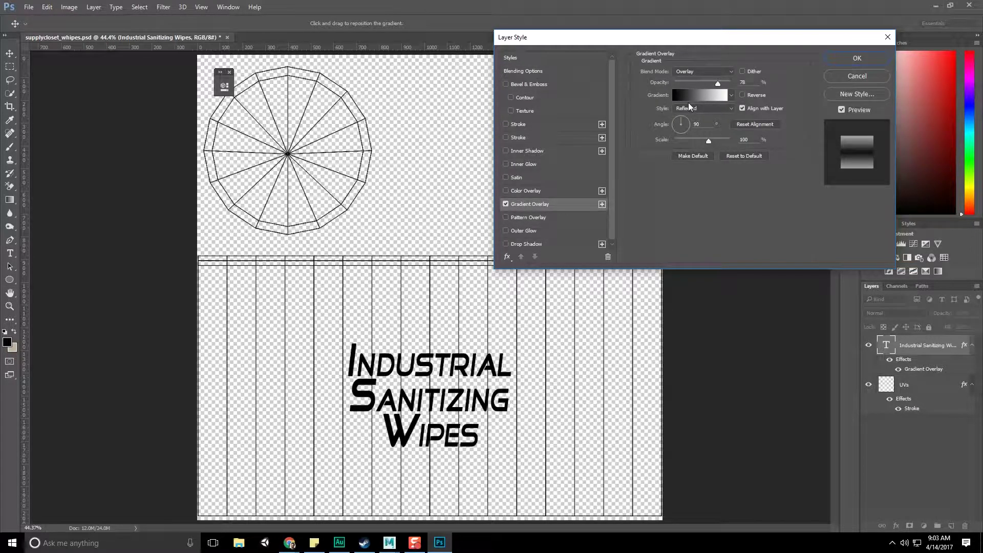
left_click(696, 73)
left_click(695, 94)
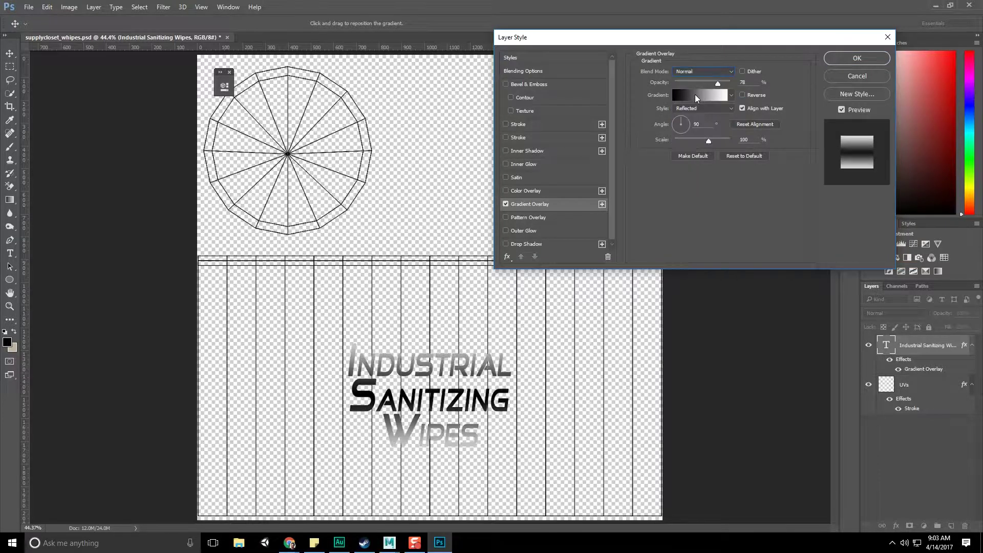
Recolor the overlay gradient's black stop to bright green (#2bcb36)
left_click(695, 96)
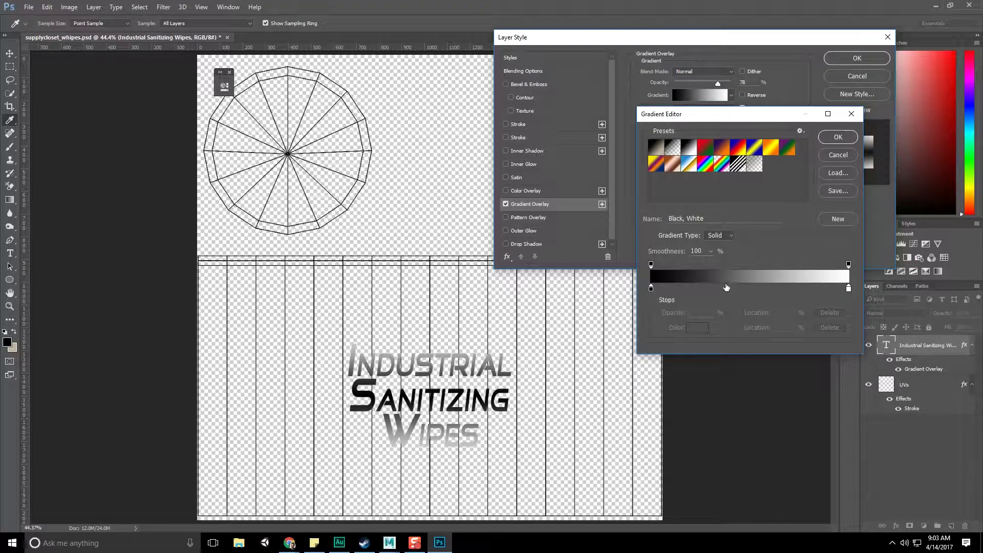
left_click(650, 288)
left_click(692, 328)
left_click_drag(726, 195, 726, 207)
left_click_drag(691, 153, 687, 150)
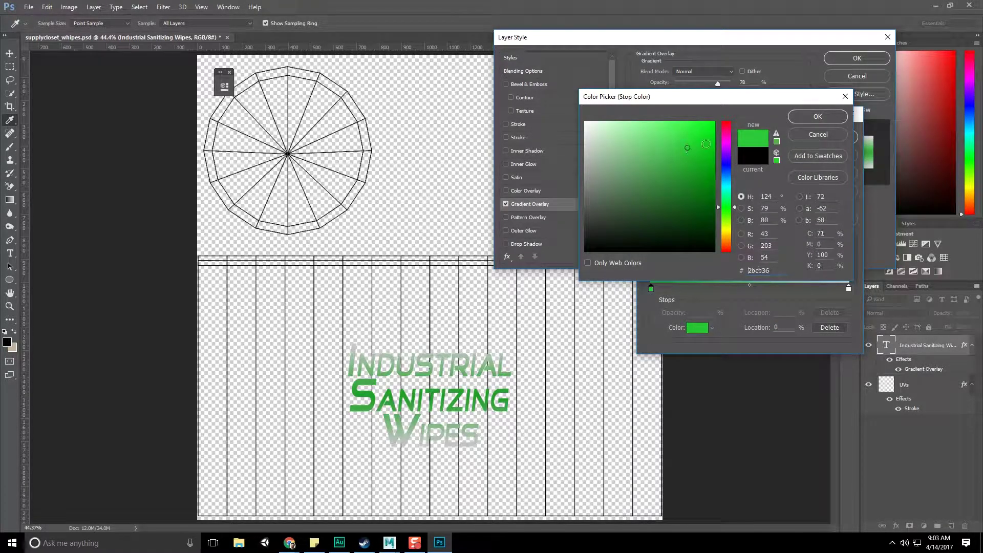
left_click(818, 117)
Change the gradient's white end stop to turquoise and apply the edited gradient
left_click(848, 288)
left_click(697, 327)
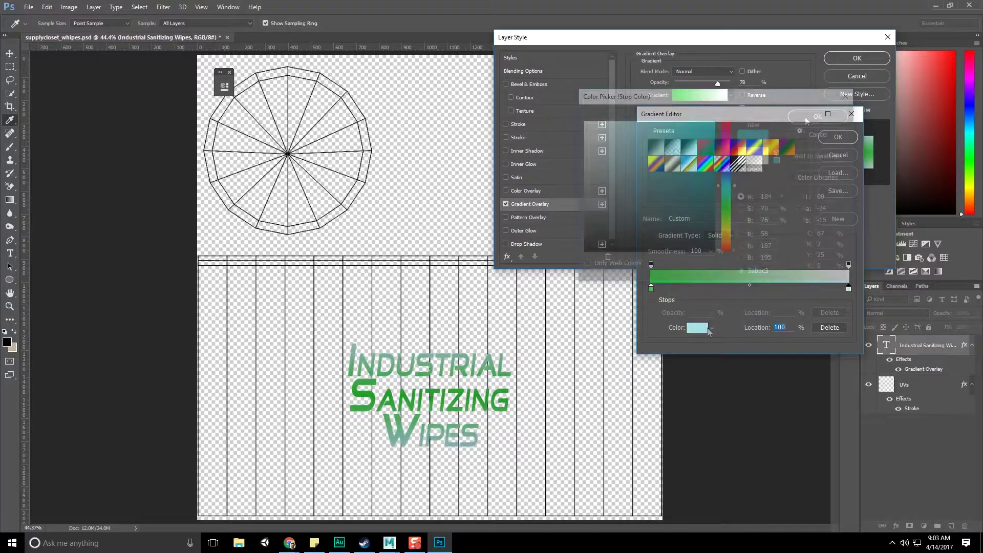
left_click(676, 151)
left_click(831, 117)
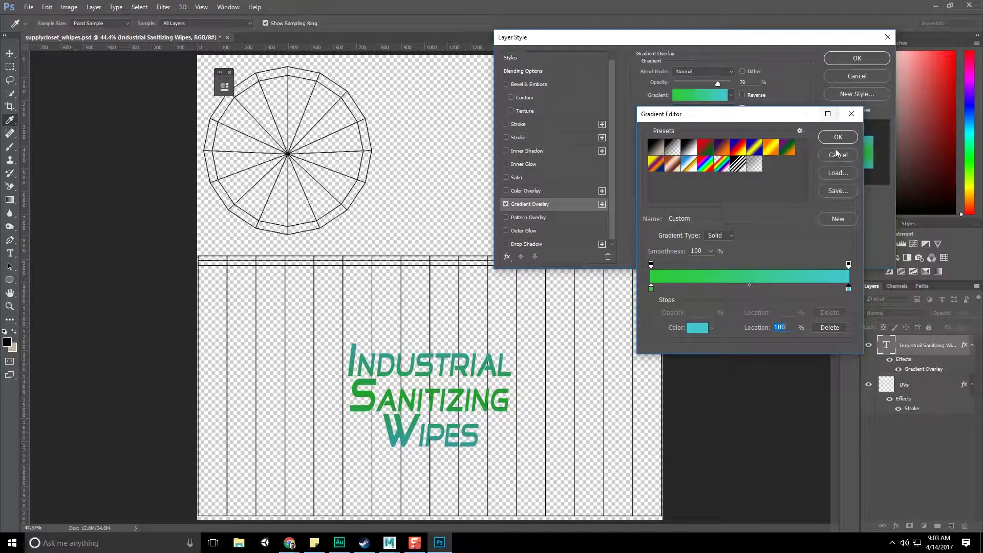
left_click(831, 114)
Add a centered black stroke to the label text and set its size to 8 px
scroll(512, 149, "down", 1)
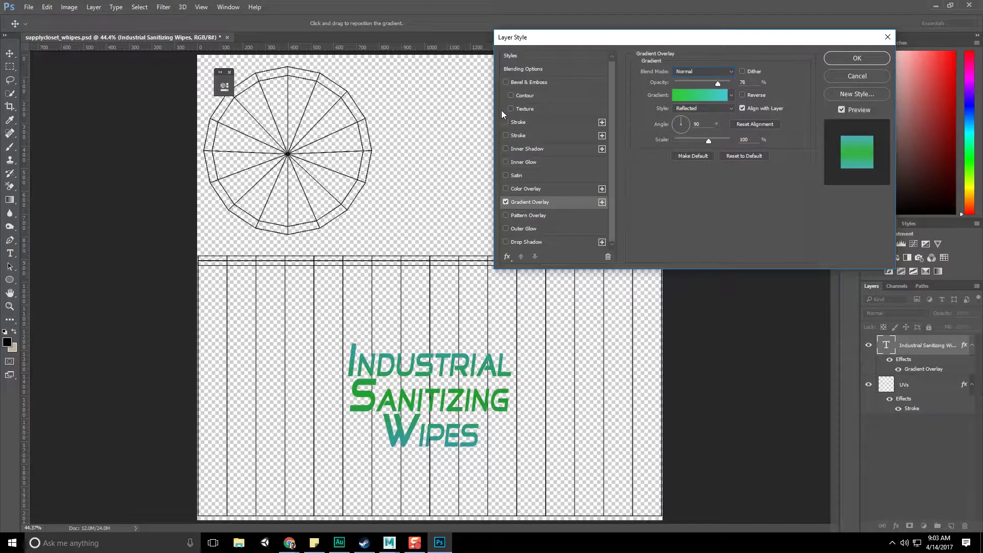
left_click(505, 122)
left_click(541, 122)
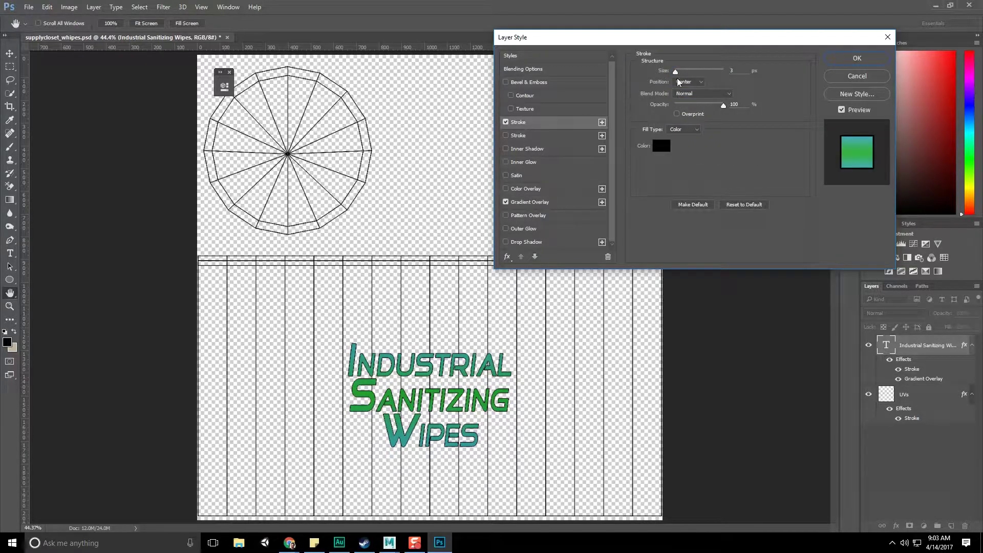
left_click_drag(674, 72, 678, 72)
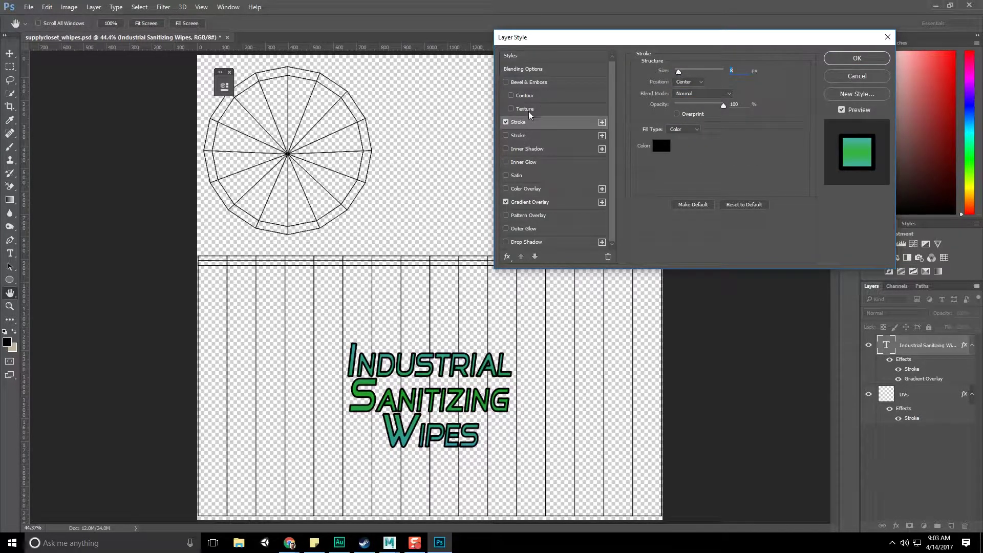
Add a second, wider white stroke outside the black outline and apply the layer style
left_click(506, 135)
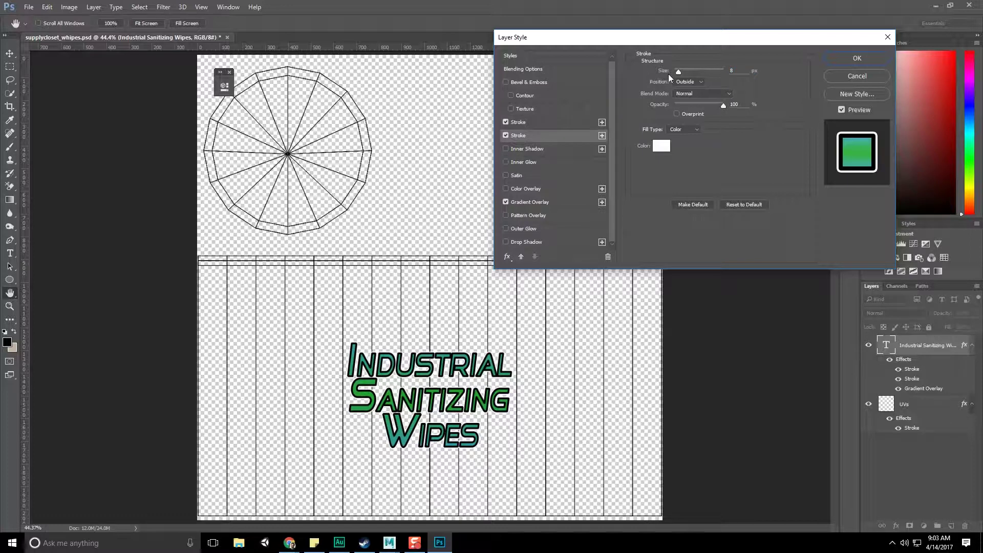
left_click_drag(677, 72, 679, 72)
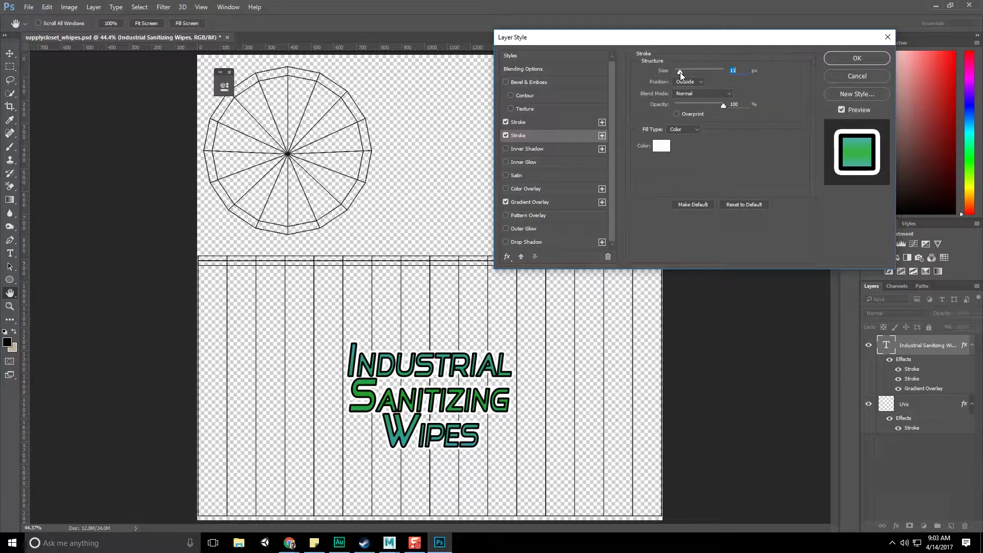
left_click(860, 62)
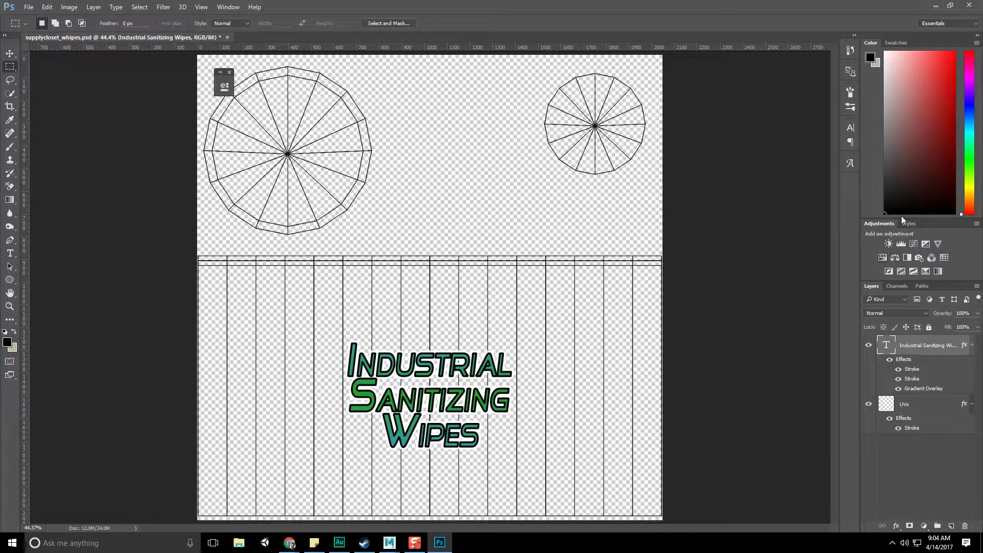
Try to select the two circular end caps of the UV layout with elliptical marquees
left_click(922, 401)
left_click(927, 346)
left_click_drag(10, 66, 49, 79)
left_click_drag(287, 153, 390, 247, "alt+shift")
left_click_drag(595, 126, 643, 152)
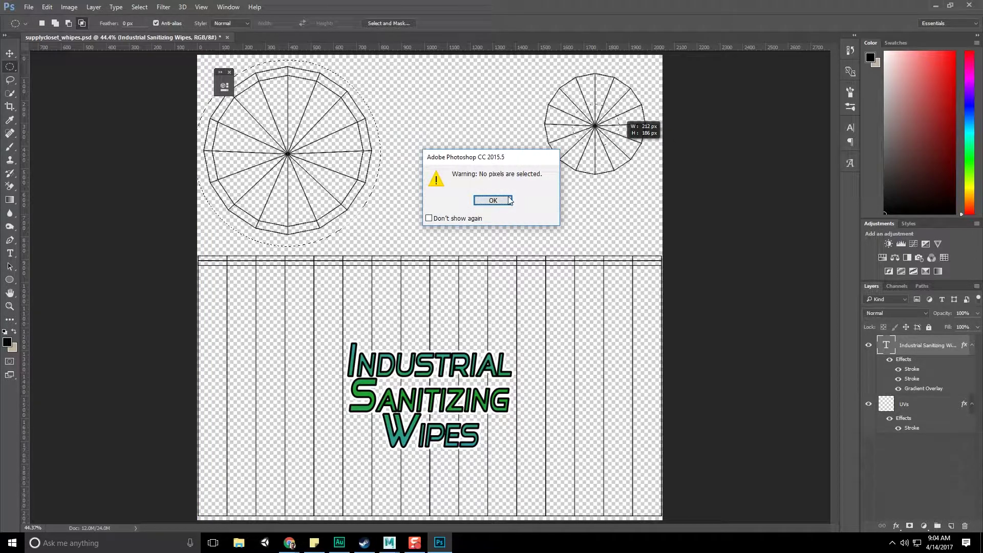
key("Return")
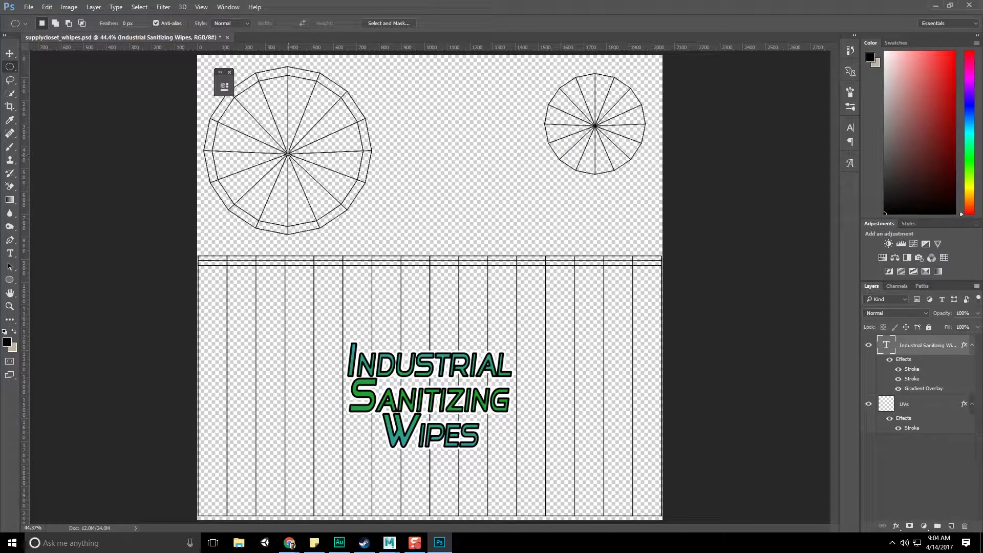
left_click_drag(288, 152, 421, 247, "alt+shift")
Select the full-width upper area with a rectangular marquee, covering both circles and the strip's top band
right_click(10, 67)
left_click(51, 66)
left_click_drag(193, 54, 747, 283)
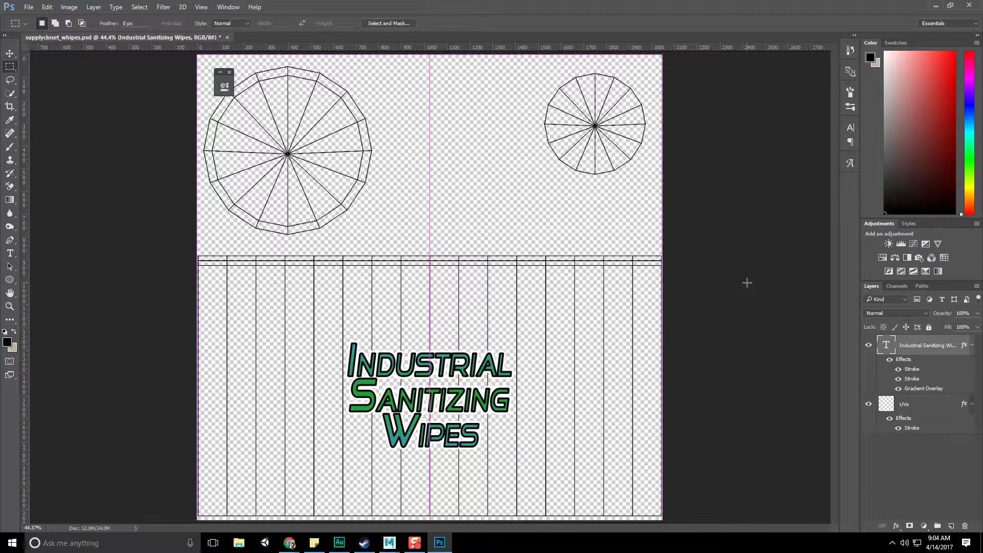
Move the UVs layer above the label text and add a new bottom layer named Tops
left_click(950, 526)
mouse_move(914, 345)
left_mouse_down()
mouse_move(926, 433)
mouse_move(930, 348)
left_mouse_up()
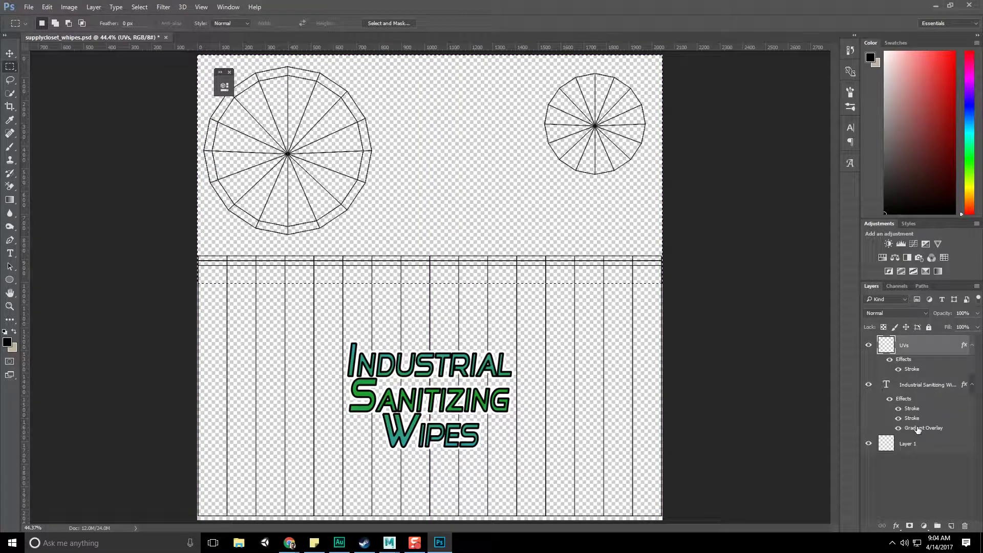
left_click(907, 445)
double_click(905, 445)
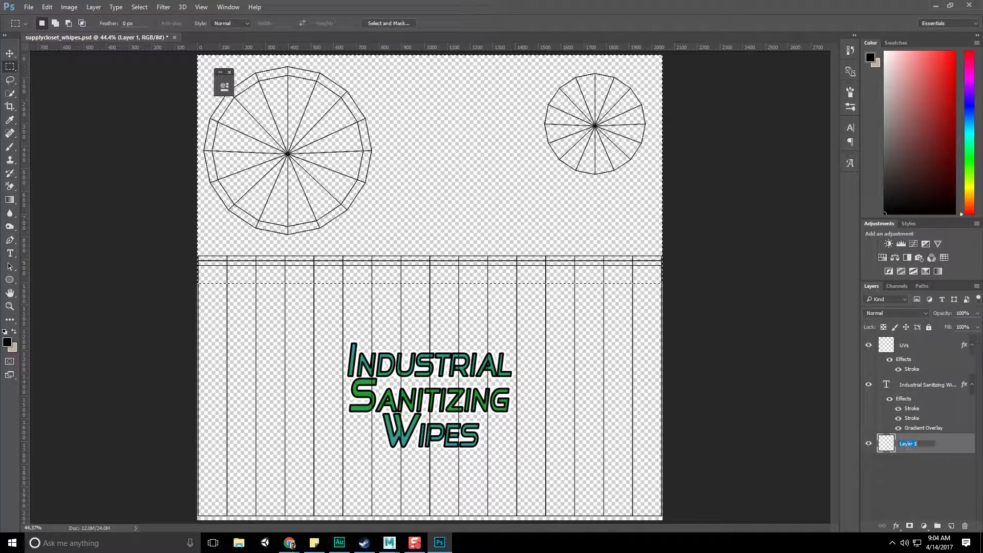
type("Tops")
key("Return")
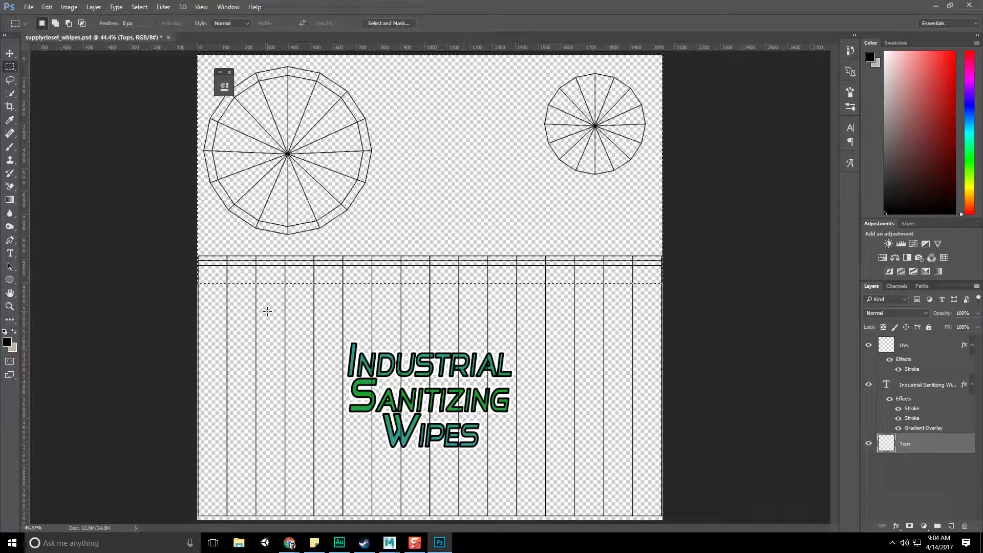
Fill the selected upper area on the Tops layer with green sampled from the label text's S, and clear the selection
key("i")
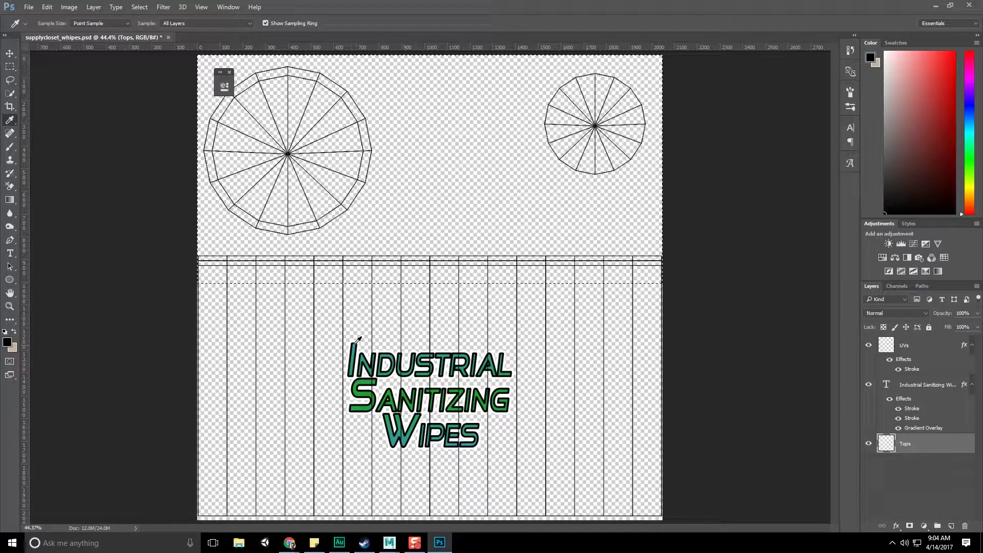
left_click(367, 391)
key("alt+BackSpace")
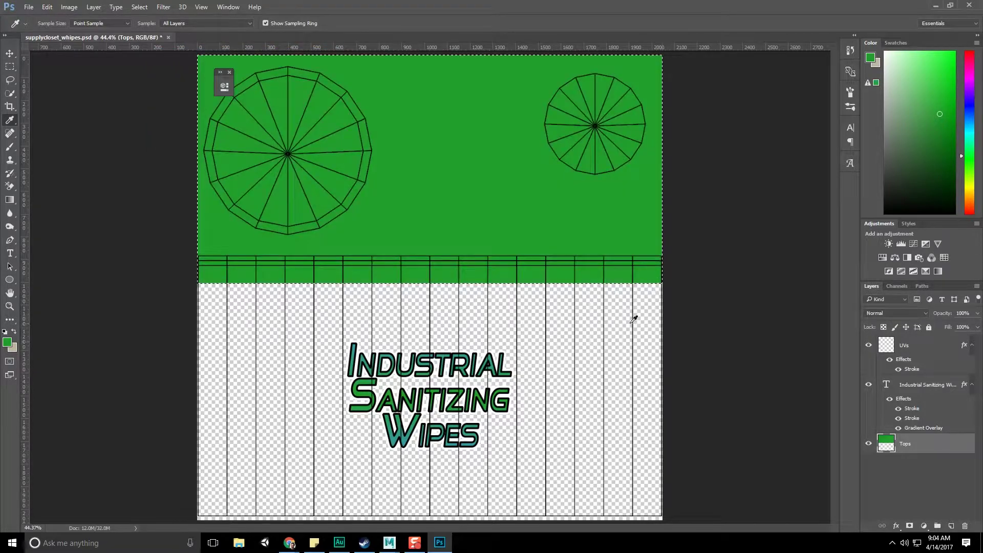
key("ctrl+d")
scroll(419, 277, "down", 2, "alt")
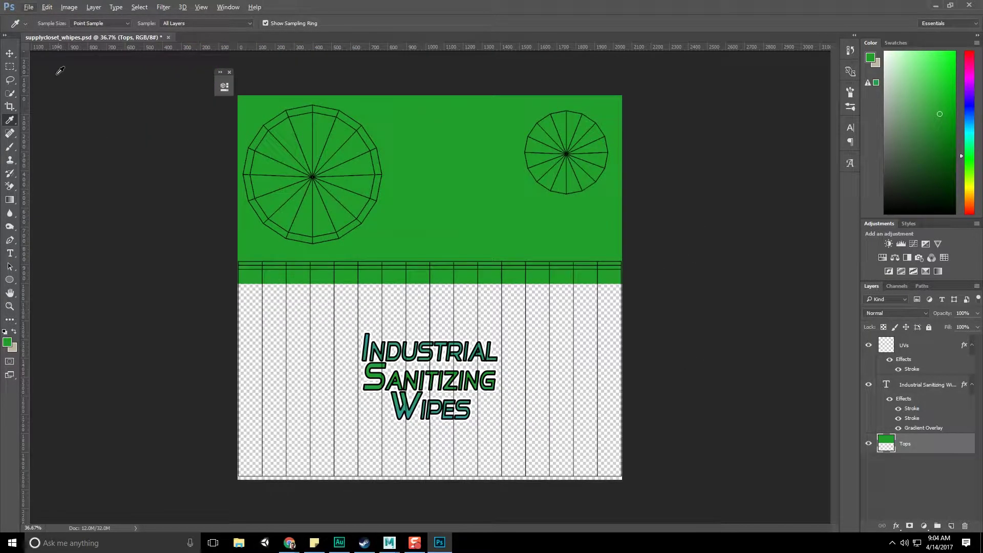
Select a thin full-width strip along the canvas's lower edge and fill it with the green foreground color at 100% opacity
left_click(12, 70)
left_click(34, 70)
left_click_drag(228, 466, 629, 484)
key("i")
key("shift+BackSpace")
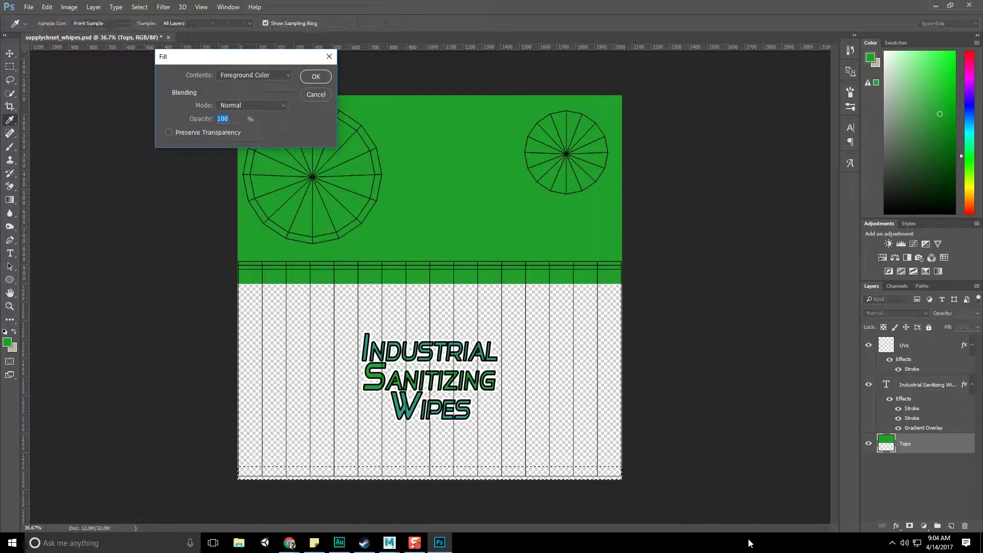
key("Return")
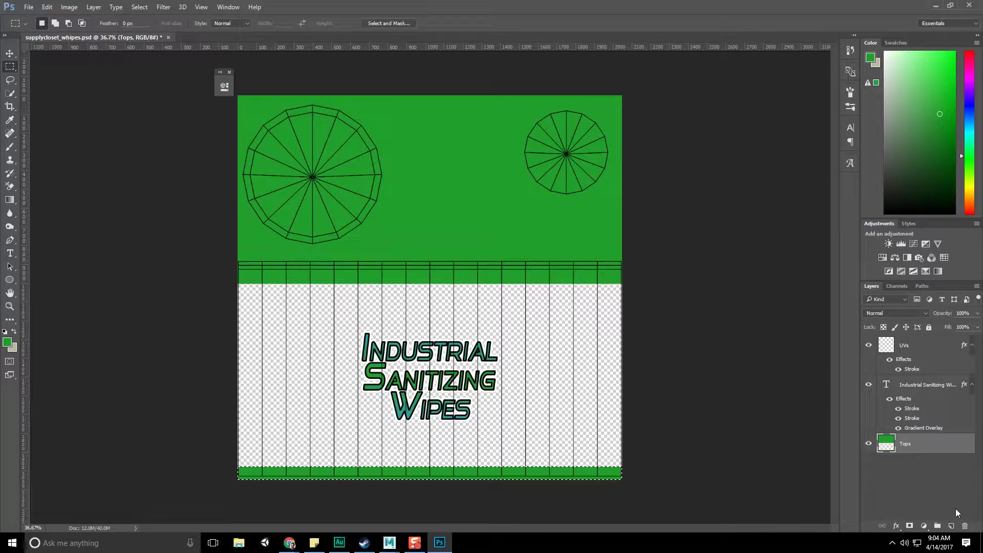
On a new layer above Tops, draw a green diagonal-stripes custom shape about 1098 by 1065 px behind the label text
left_click(951, 525)
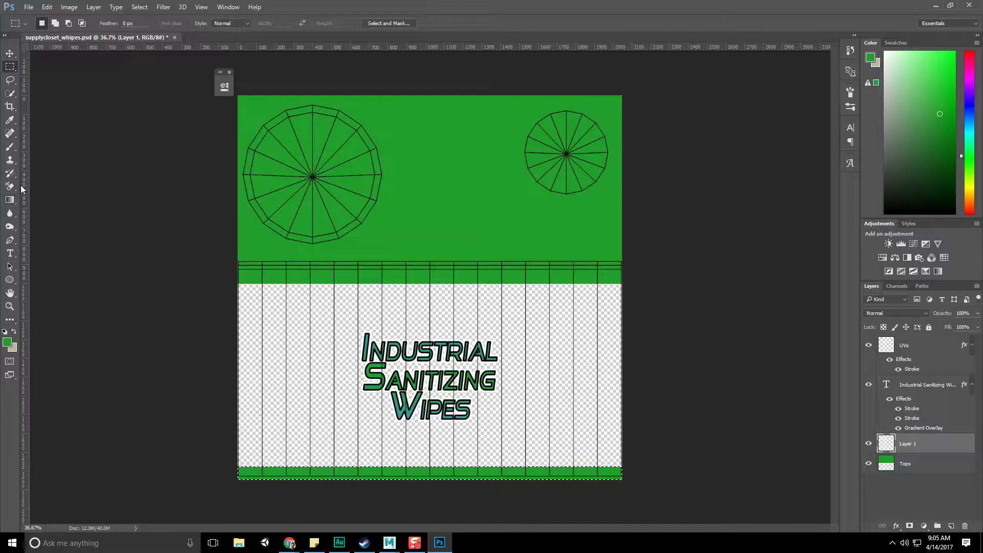
left_click_drag(9, 279, 64, 302)
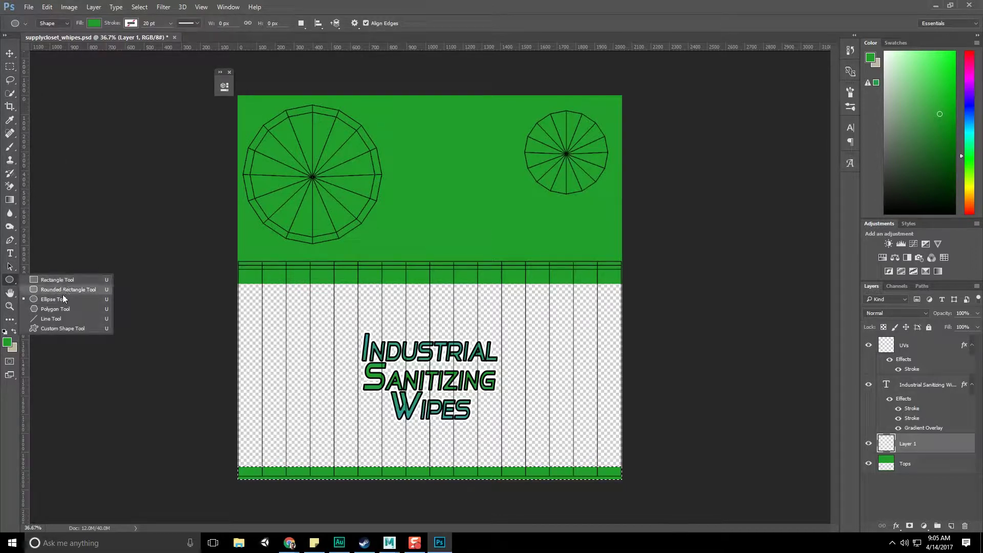
left_click(62, 327)
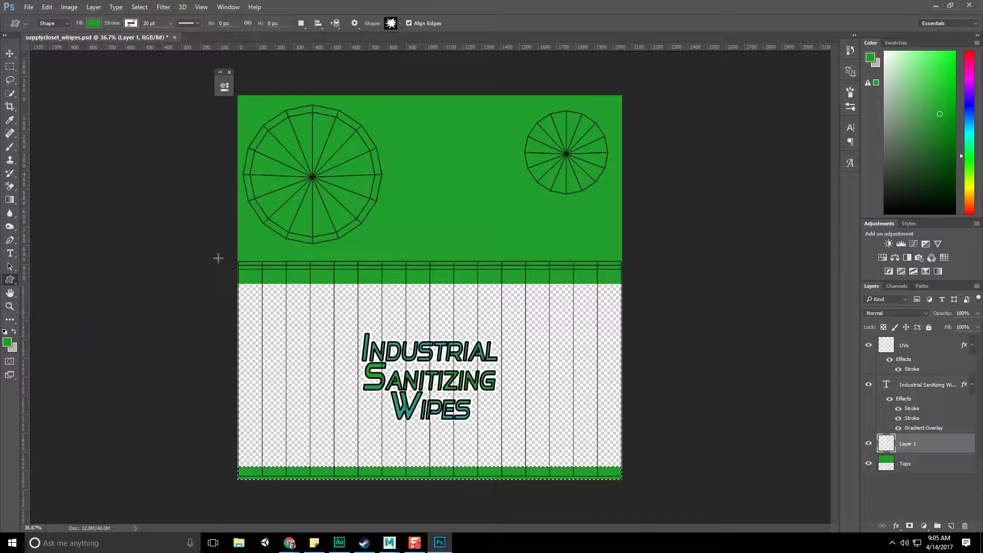
left_click(400, 24)
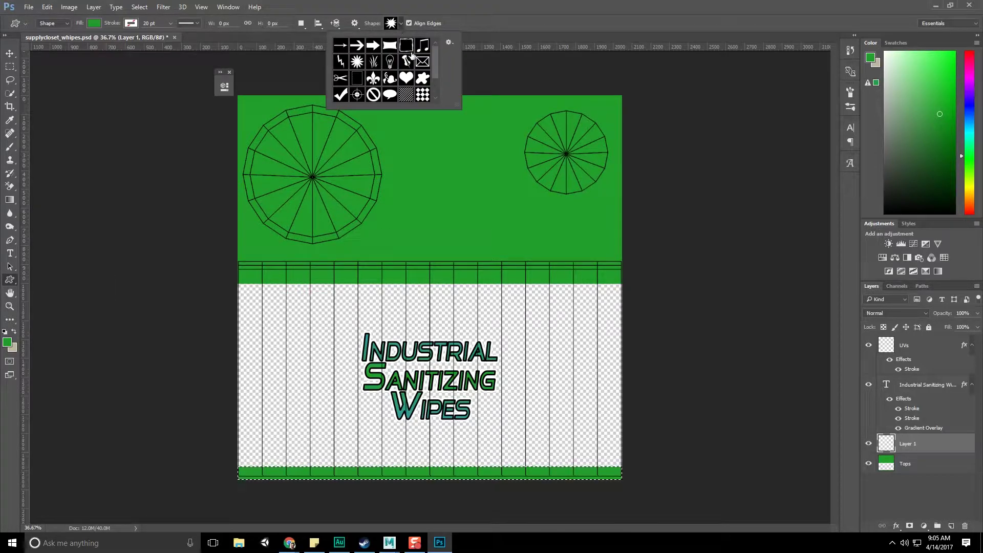
scroll(419, 72, "down", 1)
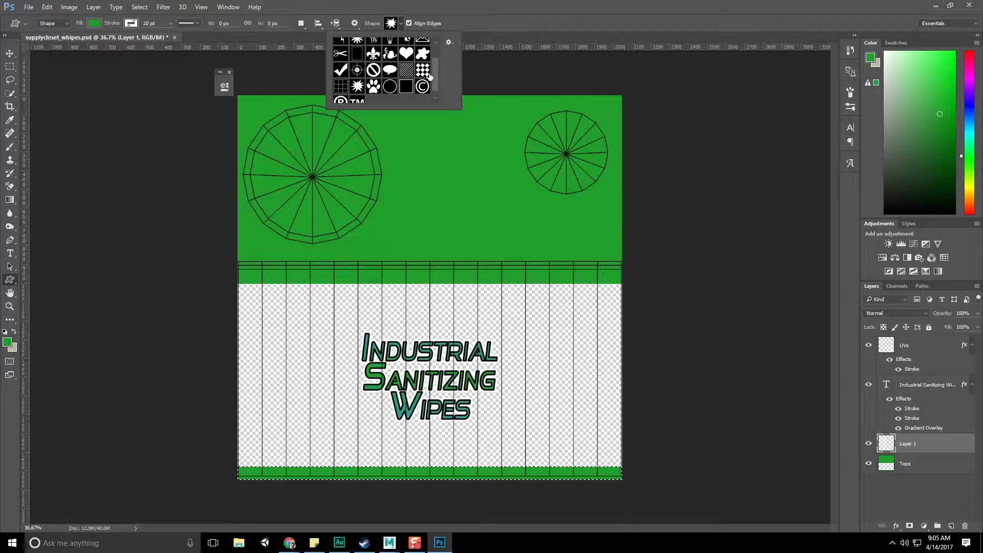
left_click_drag(435, 76, 436, 43)
left_click(404, 97)
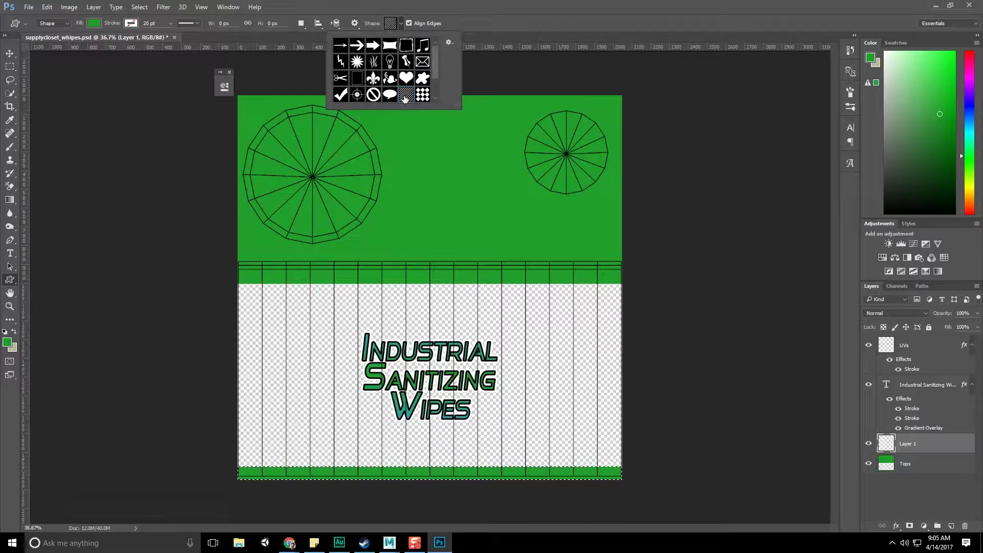
left_click_drag(324, 273, 527, 471)
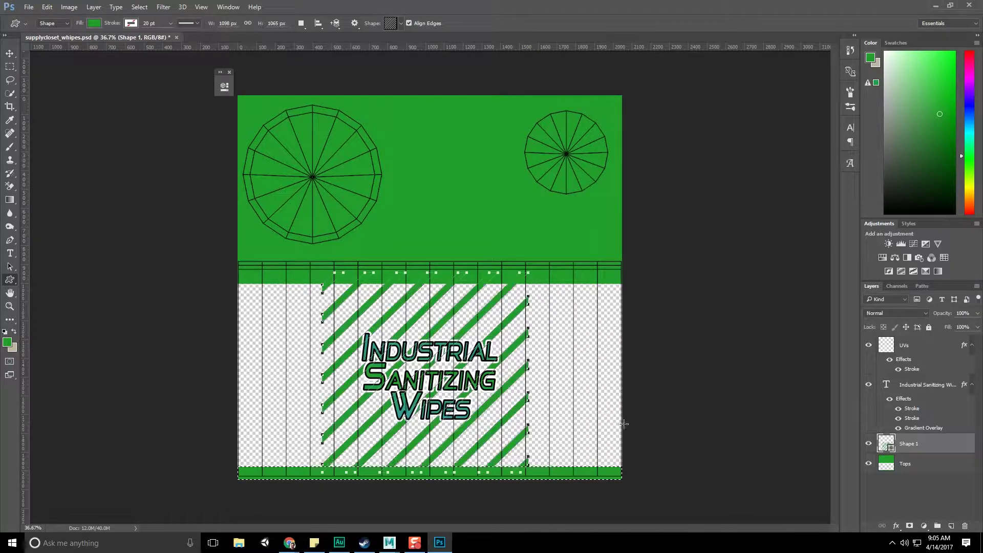
Move the diagonal-stripes shape sideways so it starts at the canvas's left edge
key("v")
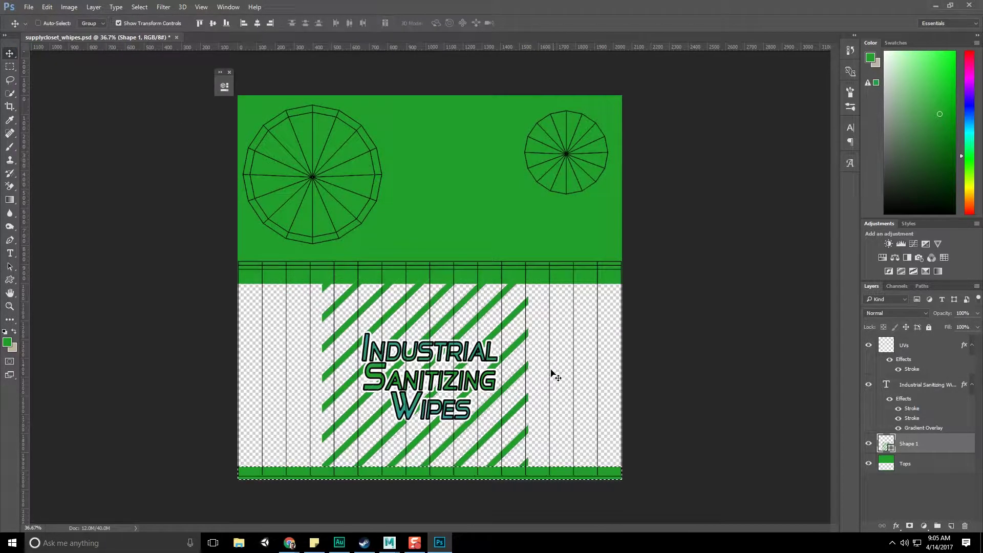
left_click_drag(517, 355, 429, 354, "shift")
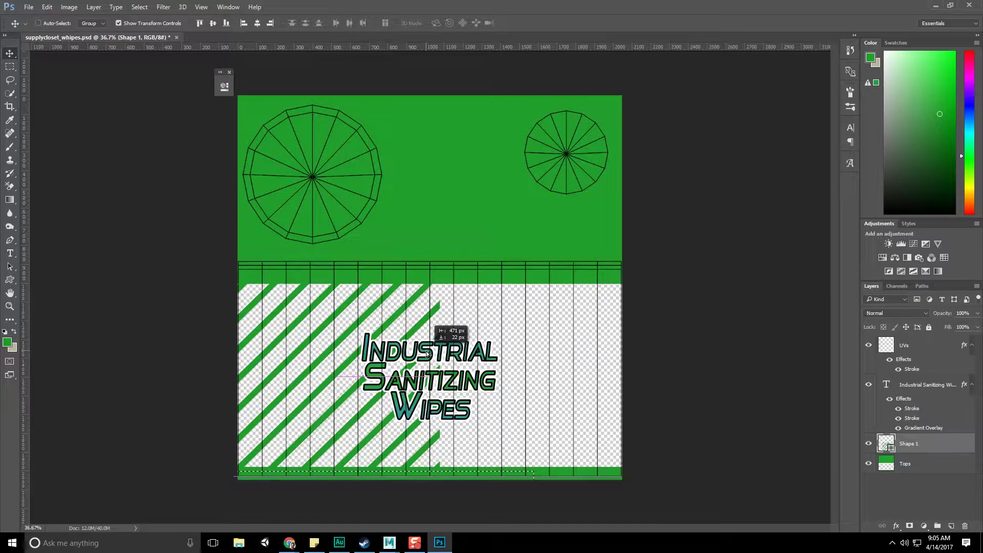
left_click_drag(427, 353, 427, 353)
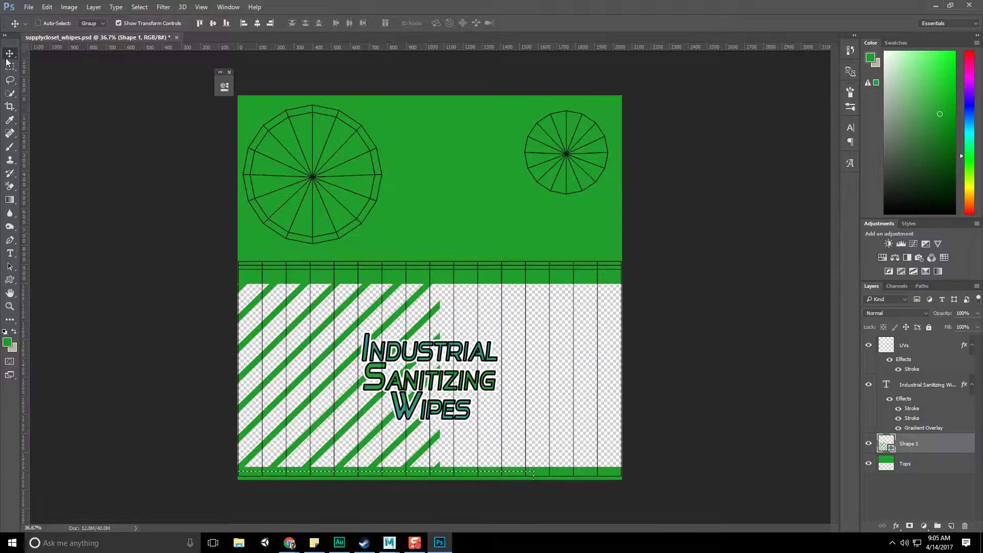
Move the Industrial Sanitizing Wipes text to the right, clear of the striped shape
left_click(936, 390)
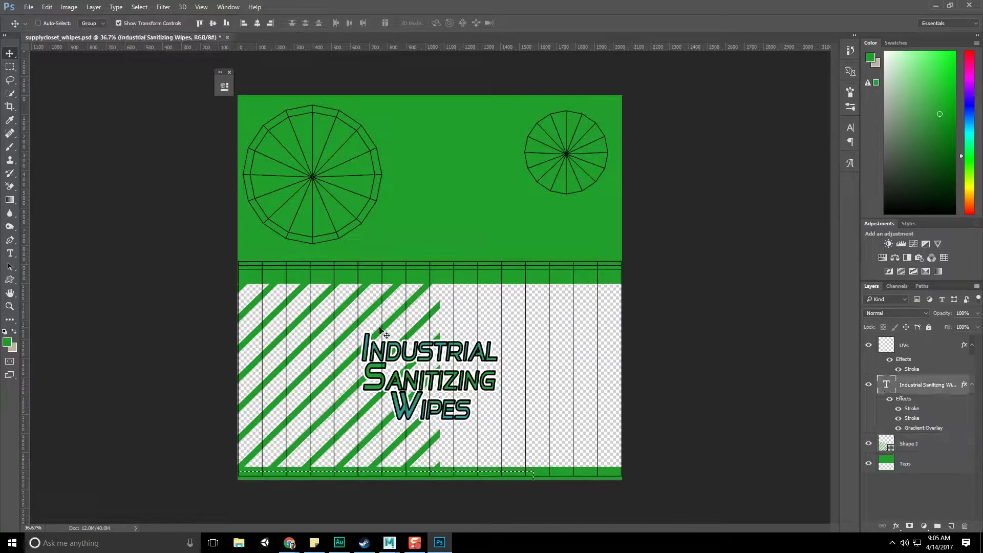
left_click(10, 67)
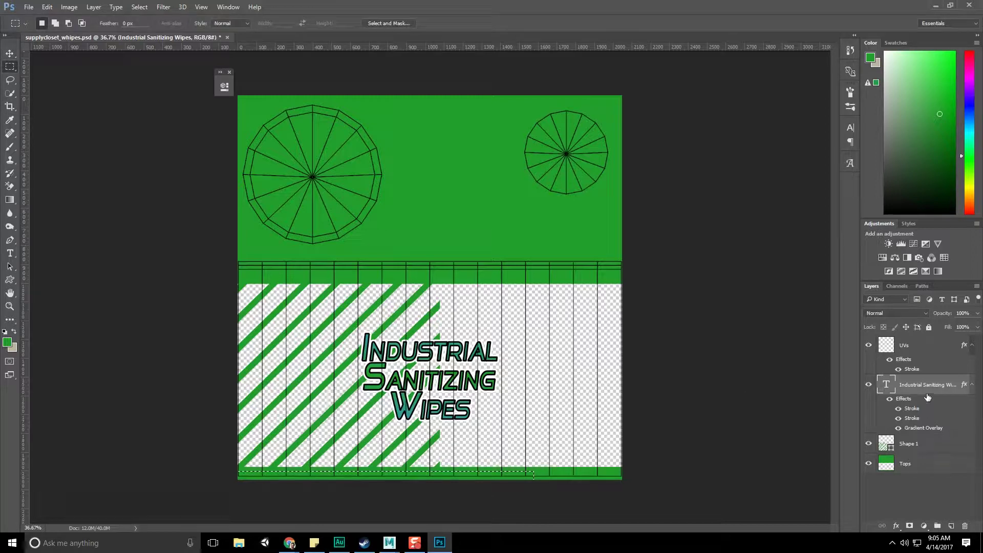
left_click(10, 53)
left_click_drag(484, 392, 589, 394)
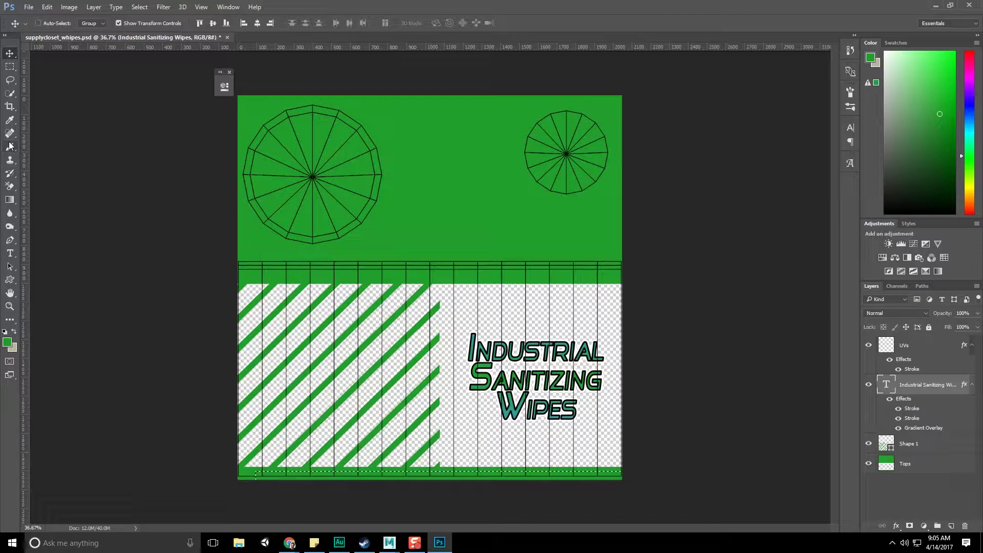
Clear the selection and extend the two uppermost cut-off stripes diagonally into the green top band by moving their end points
left_click(418, 324, "ctrl")
key("ctrl+d")
left_click(10, 267)
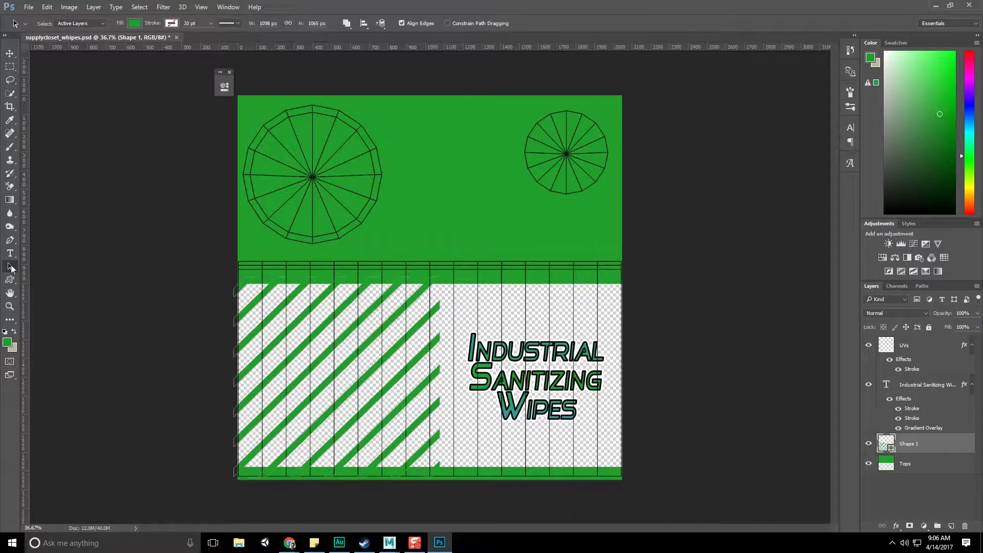
right_click(22, 275)
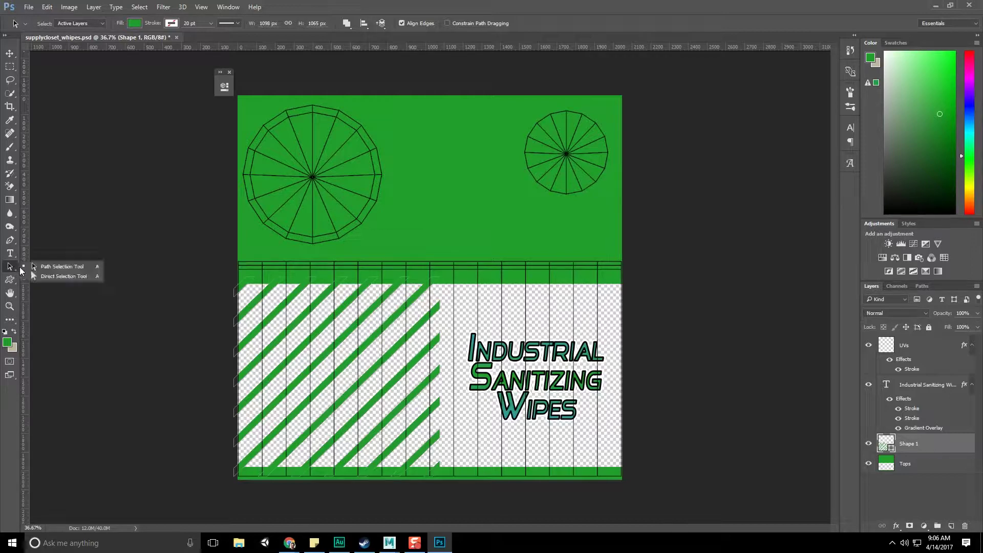
left_click(51, 271)
left_click_drag(442, 293, 475, 266)
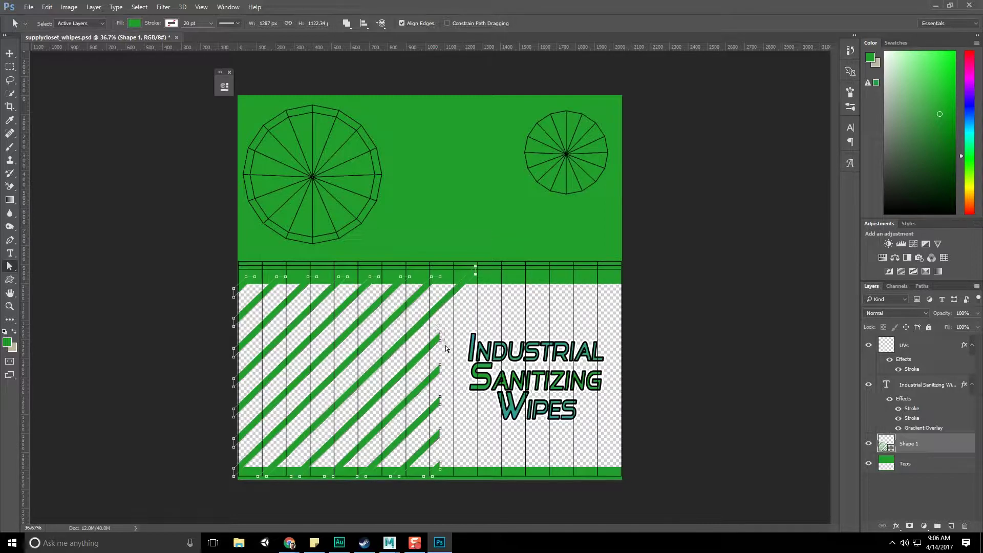
left_click_drag(441, 333, 503, 273)
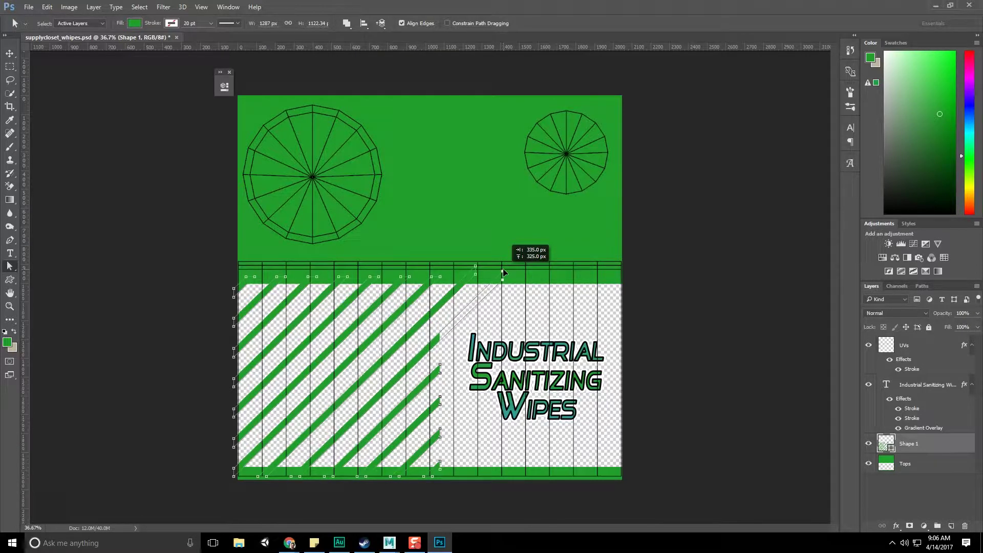
left_click_drag(502, 272, 502, 273)
Extend the four remaining cut-off stripes diagonally into the top band so the pattern reaches the canvas's right edge
left_click(440, 367)
left_click_drag(441, 367, 548, 261)
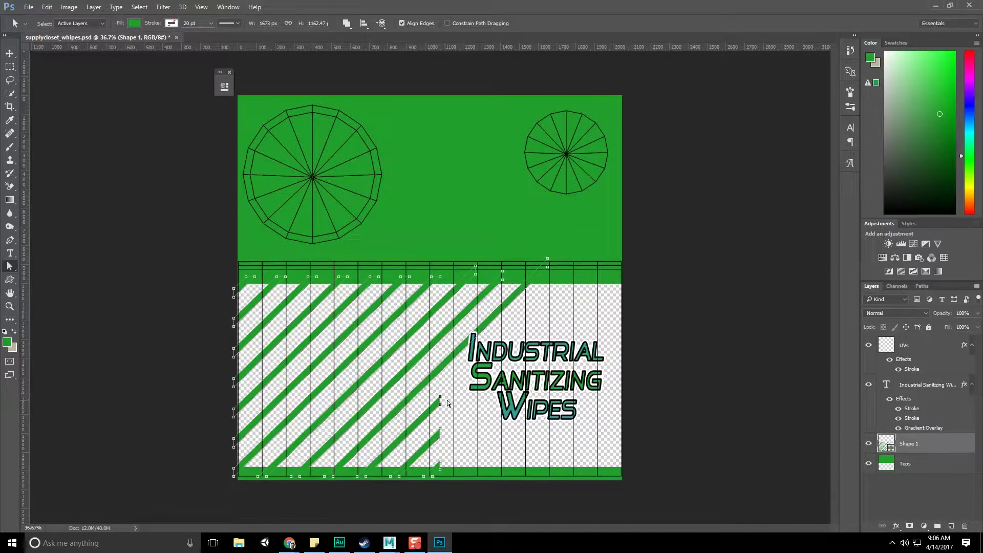
left_click_drag(441, 398, 571, 268)
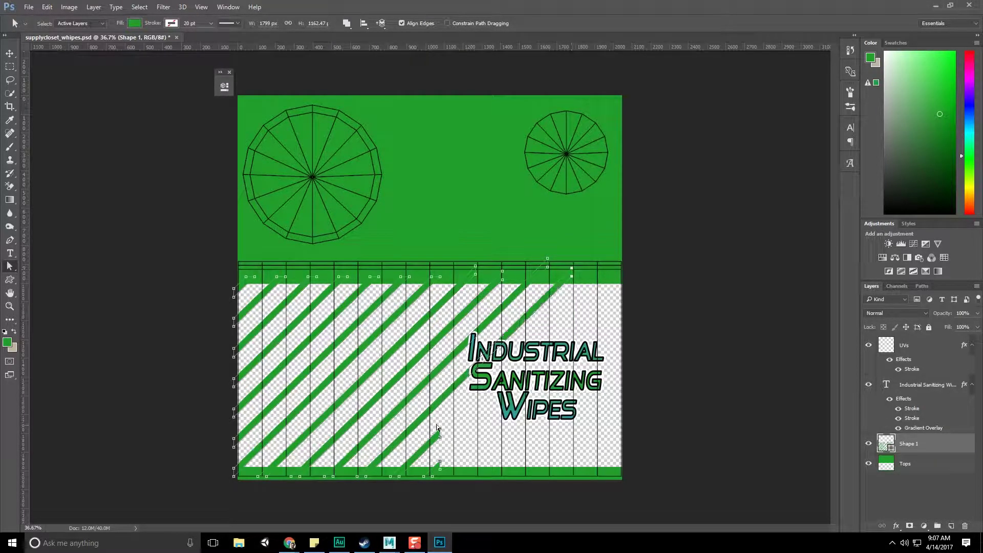
left_click_drag(440, 431, 595, 269)
left_click_drag(440, 463, 620, 277)
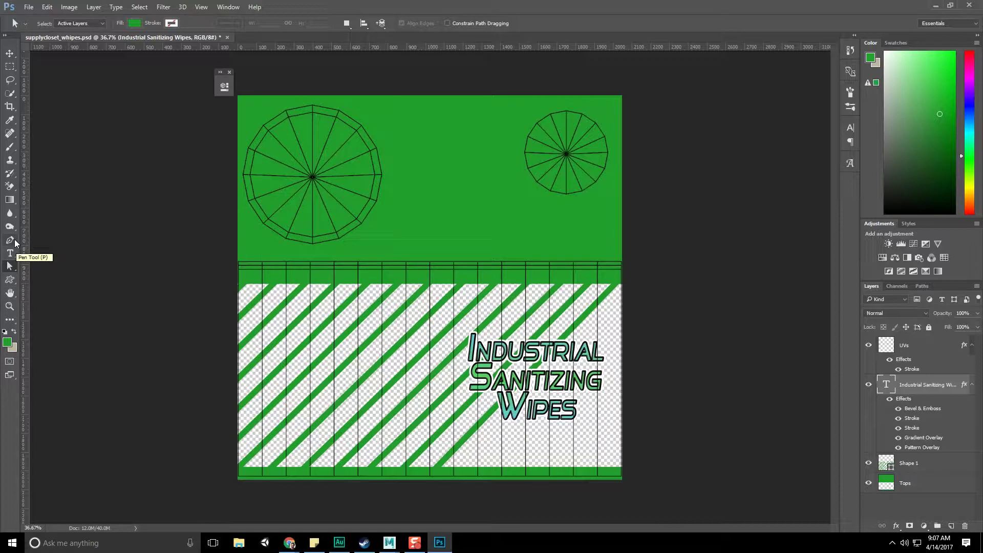
Draw a green block-arrow custom shape about 1121 by 377 px from the left edge, pointing at the label text
left_click(10, 280)
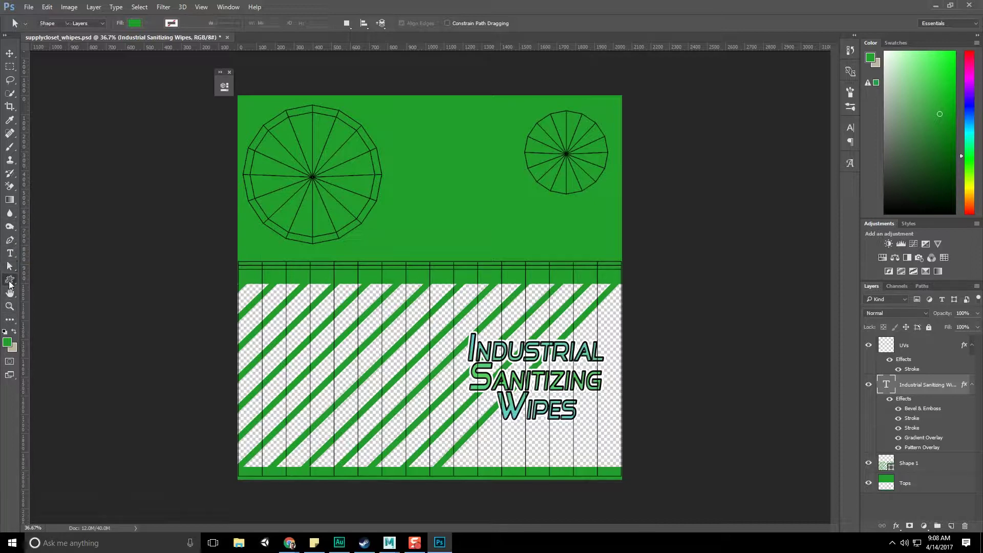
left_click(63, 326)
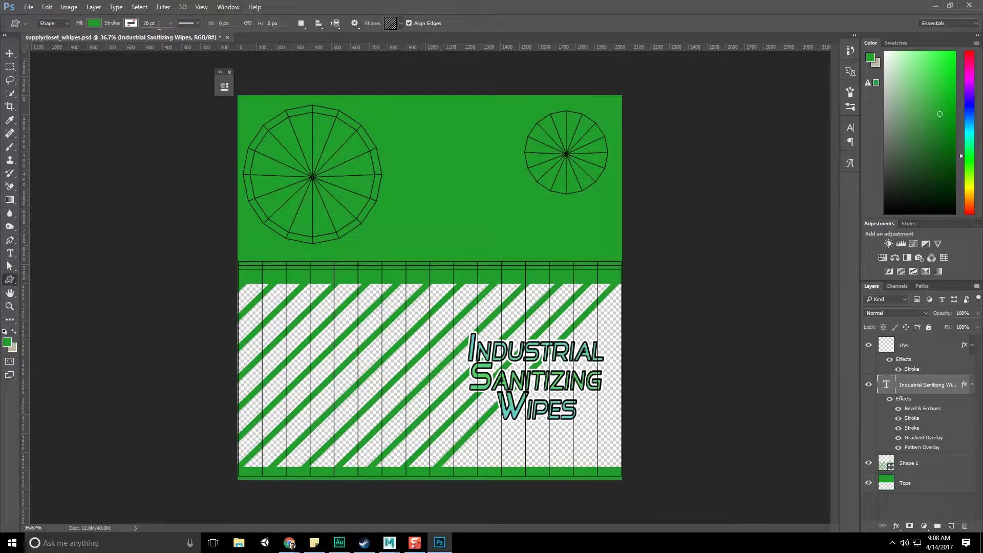
left_click(402, 24)
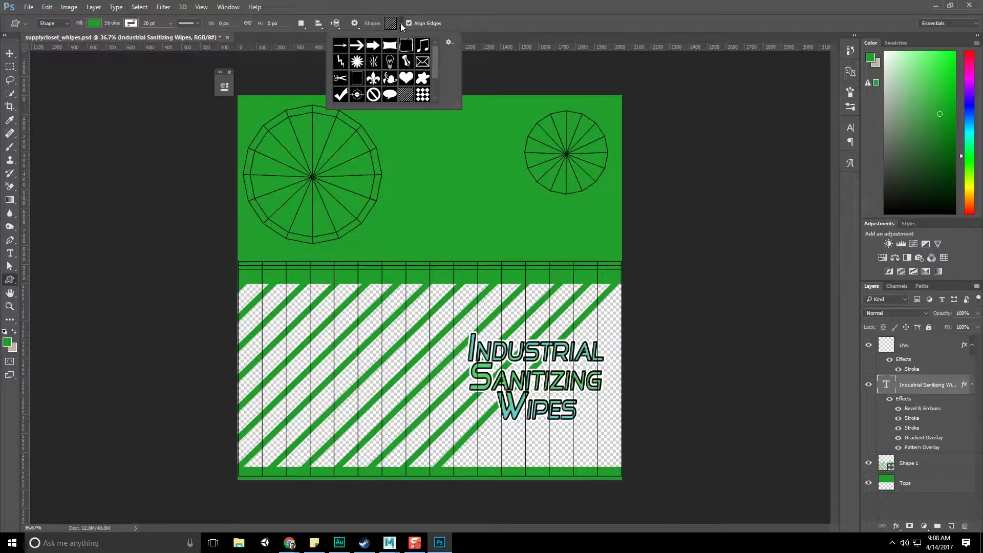
left_click(373, 45)
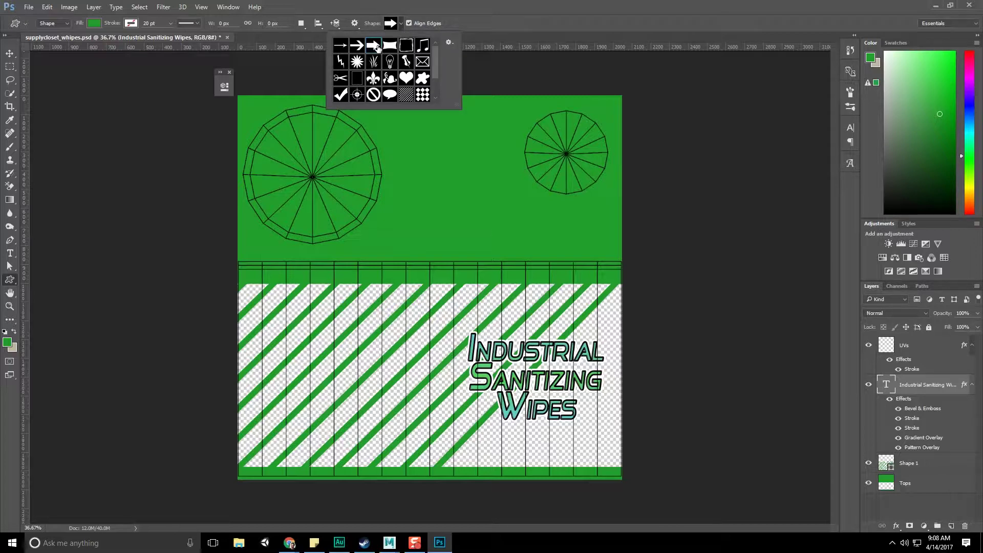
left_click(236, 357)
left_click_drag(236, 357, 394, 412)
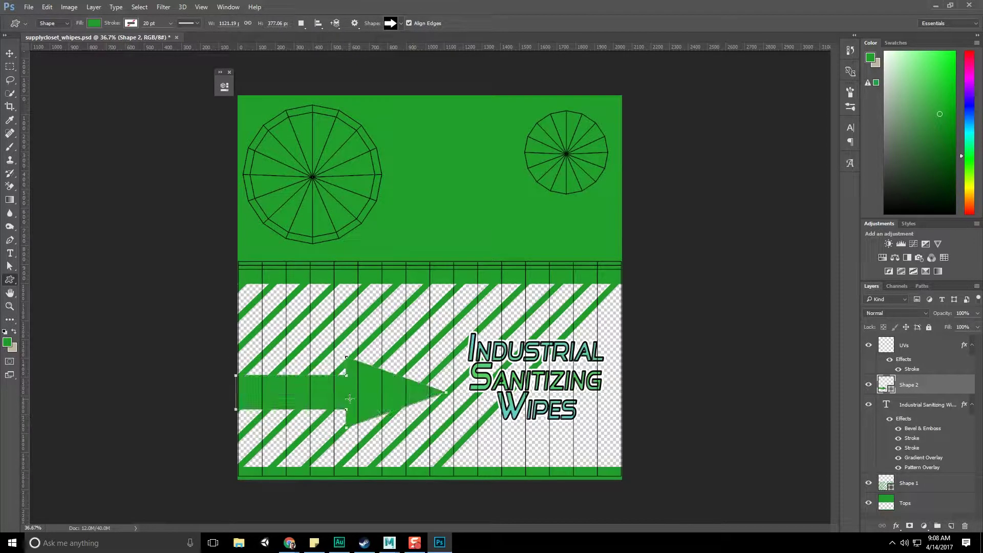
Raise the arrow to the label text's height, stretch it to about 1170 px wide, and apply the transform
left_click(11, 53)
left_click_drag(398, 401, 460, 367)
key("ctrl+t")
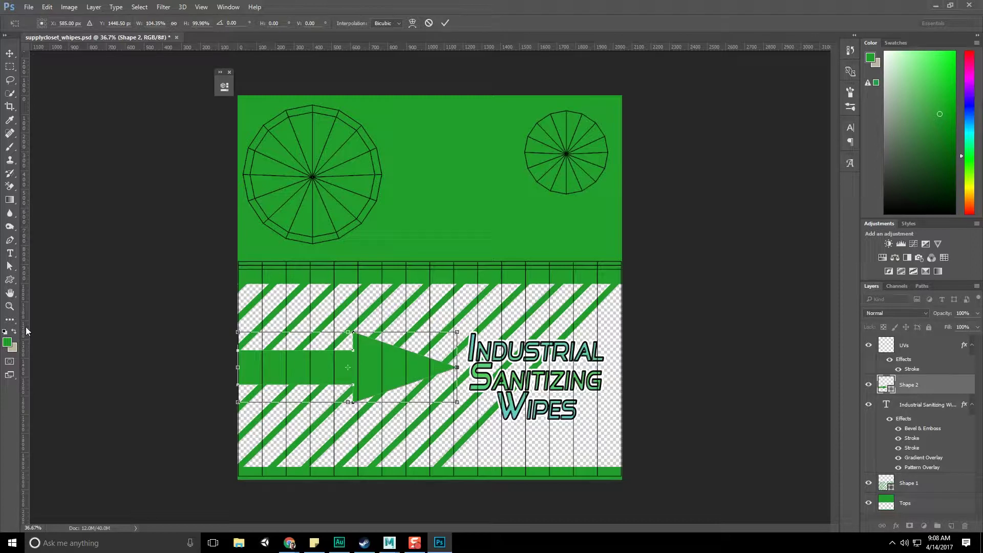
left_click(12, 270)
left_click(477, 200)
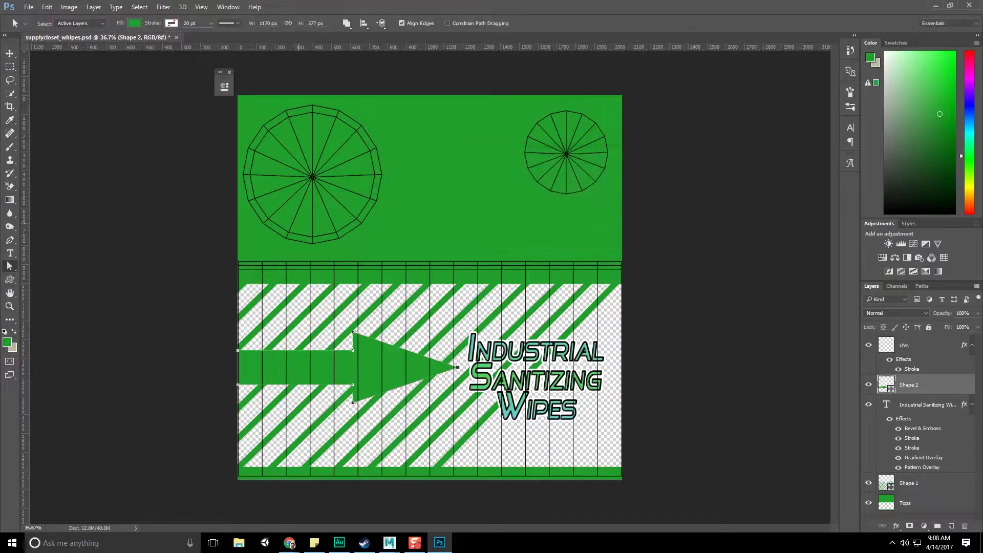
Shorten the arrow's head by moving its rear anchor points toward the tip with the Direct Selection tool
right_click(9, 266)
left_click(41, 275)
mouse_move(357, 333)
left_mouse_down()
mouse_move(405, 334)
mouse_move(359, 334)
left_mouse_up()
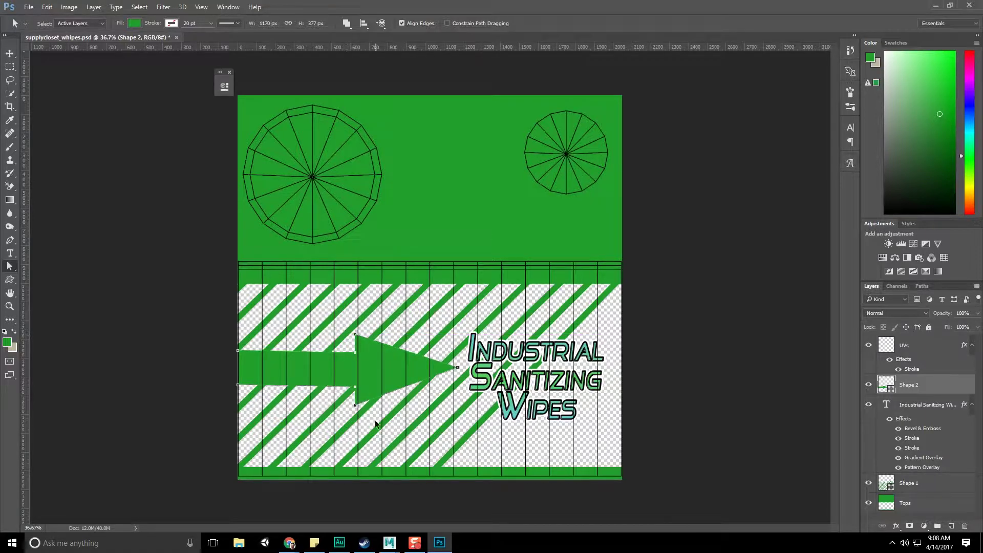
left_click_drag(356, 337, 398, 336)
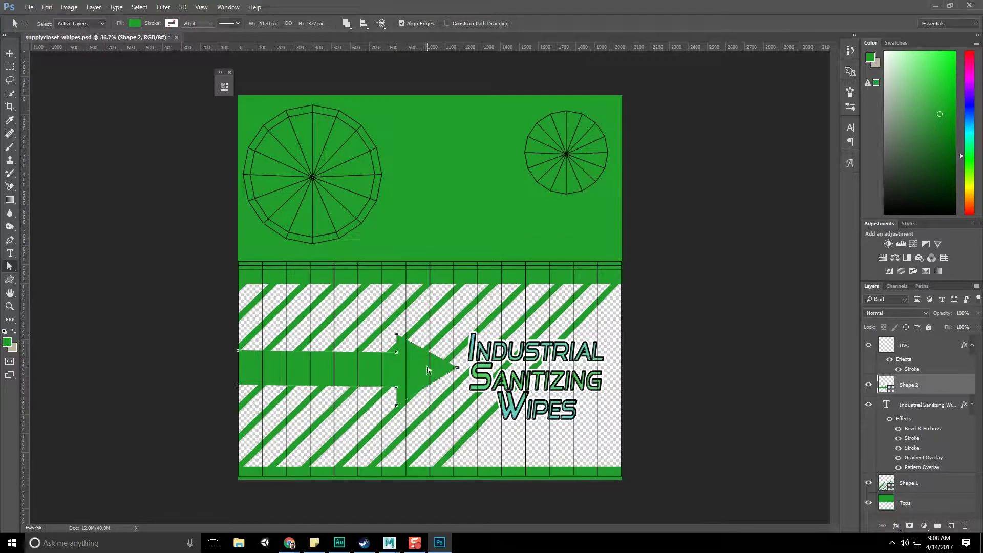
Add a gradient overlay to the arrow's Shape 2 layer with an angle of 0 and the Red, Green preset
double_click(935, 385)
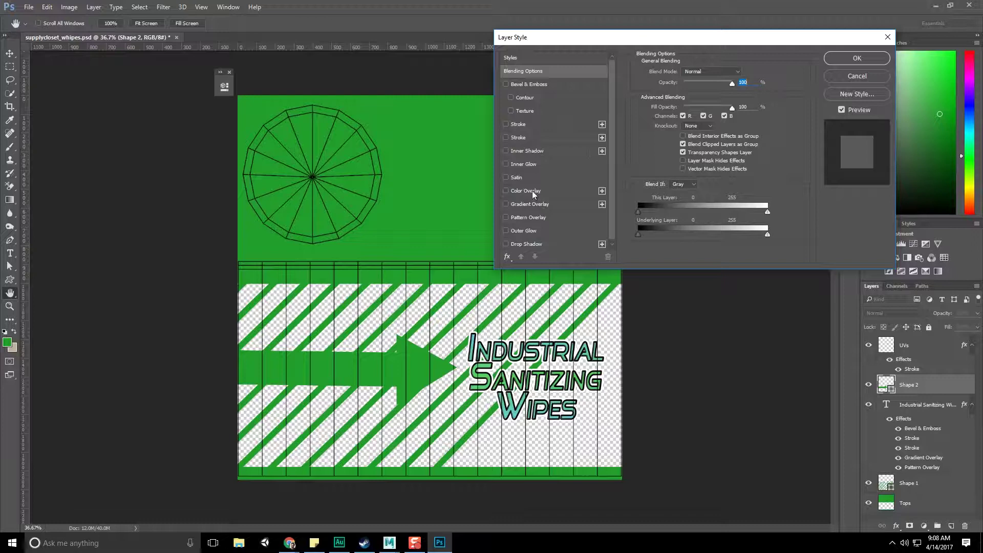
left_click(506, 204)
left_click(565, 204)
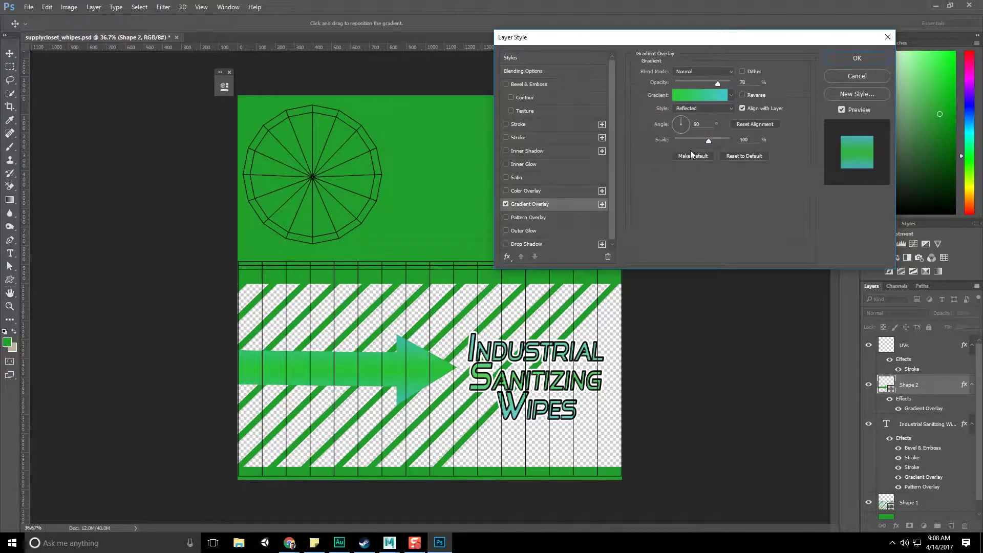
left_click(690, 124)
left_click(693, 95)
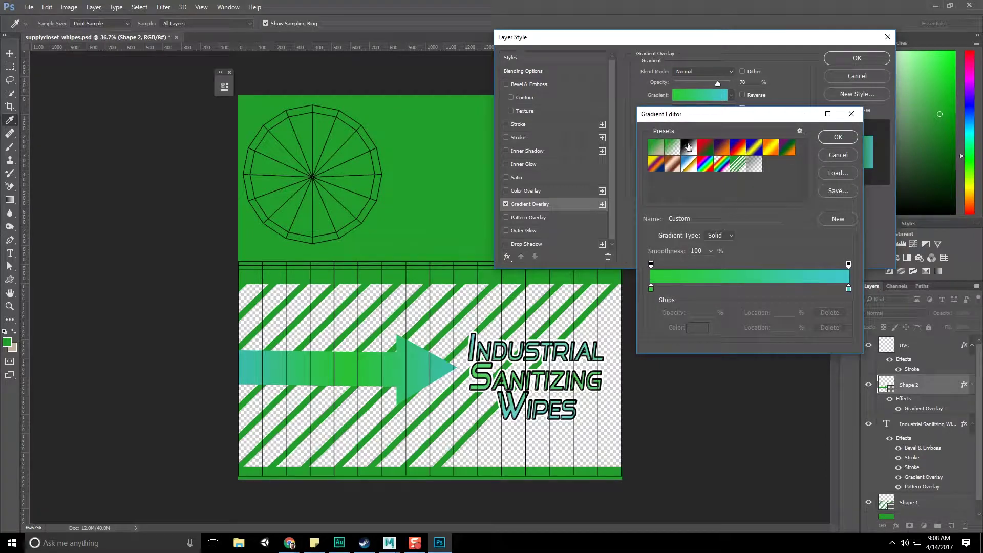
left_click(701, 150)
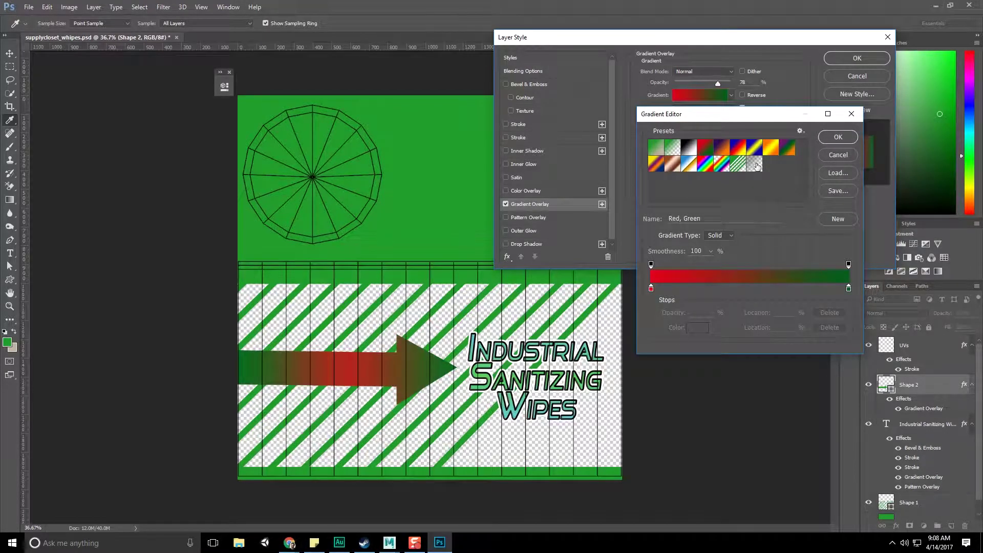
left_click(835, 137)
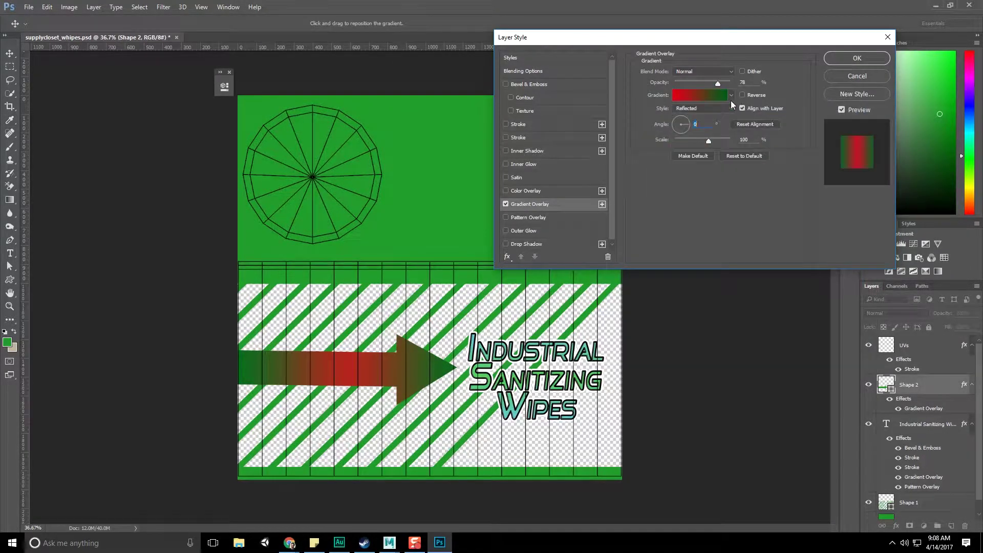
Set the arrow's gradient overlay scale to 110% and its style to Linear
left_click_drag(700, 140, 712, 141)
left_click(701, 109)
left_click(701, 109)
Recolour the gradient's green end stop to dark red 600000, reverse the gradient, and apply the layer style
left_click(701, 95)
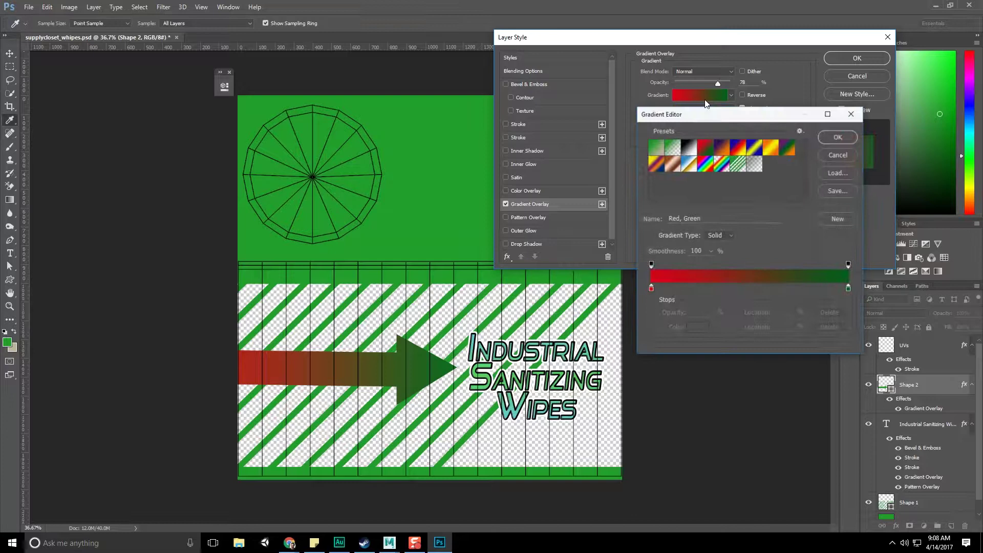
left_click(657, 148)
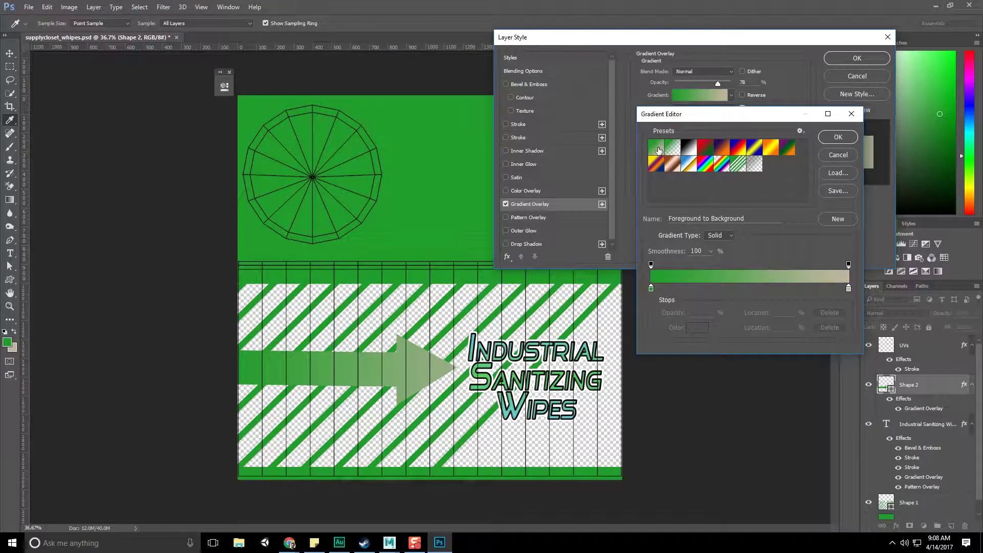
left_click(706, 149)
left_click(846, 289)
left_click(687, 329)
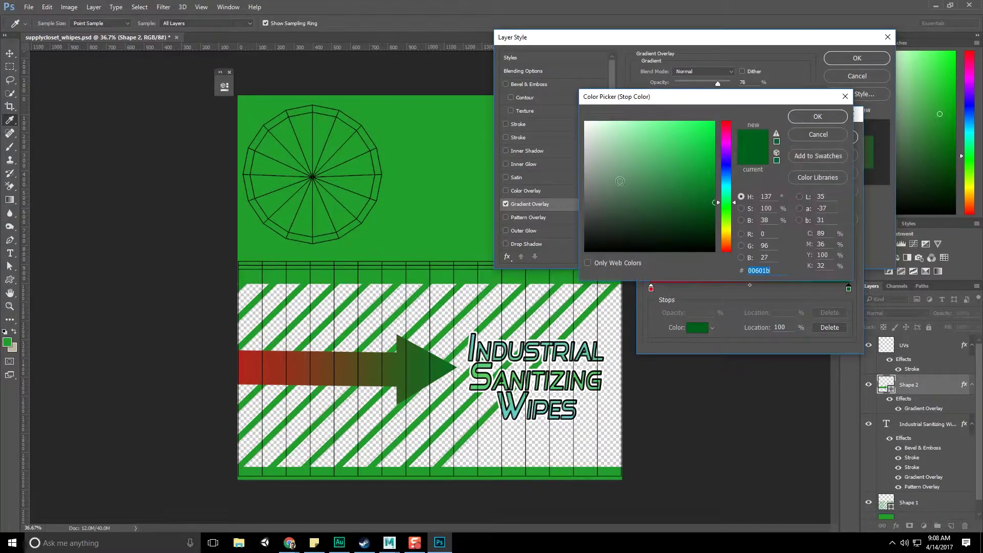
left_click_drag(723, 148, 735, 106)
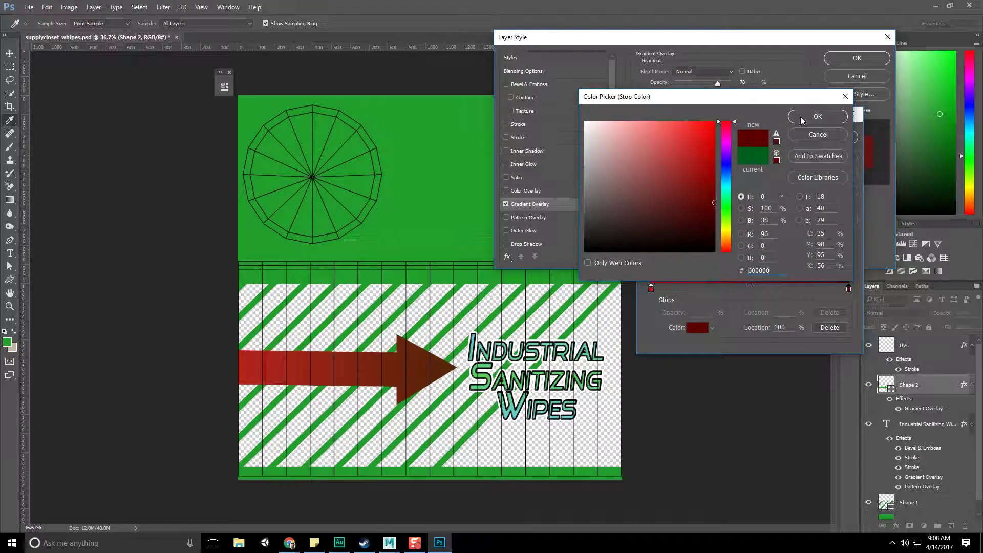
left_click(819, 117)
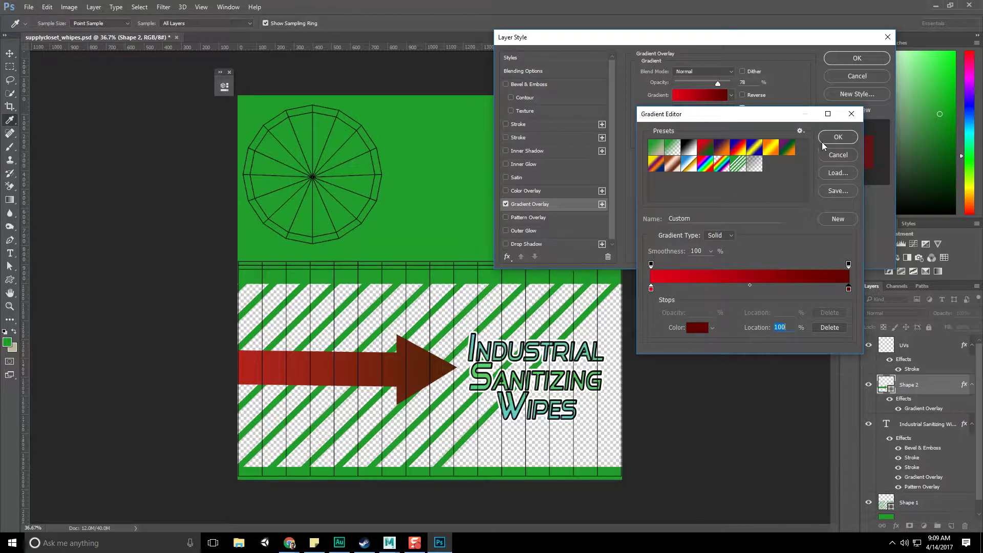
left_click(835, 137)
left_click(743, 95)
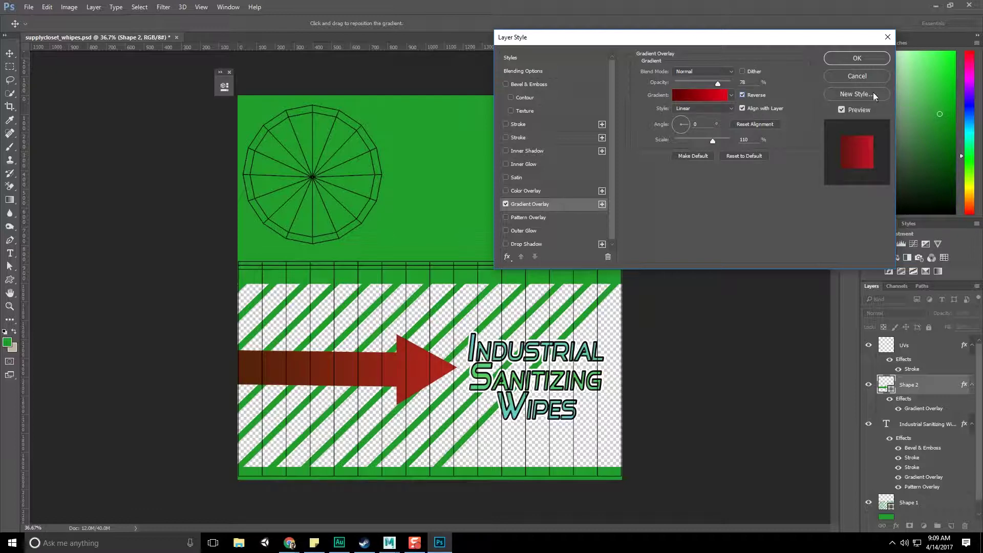
left_click(865, 62)
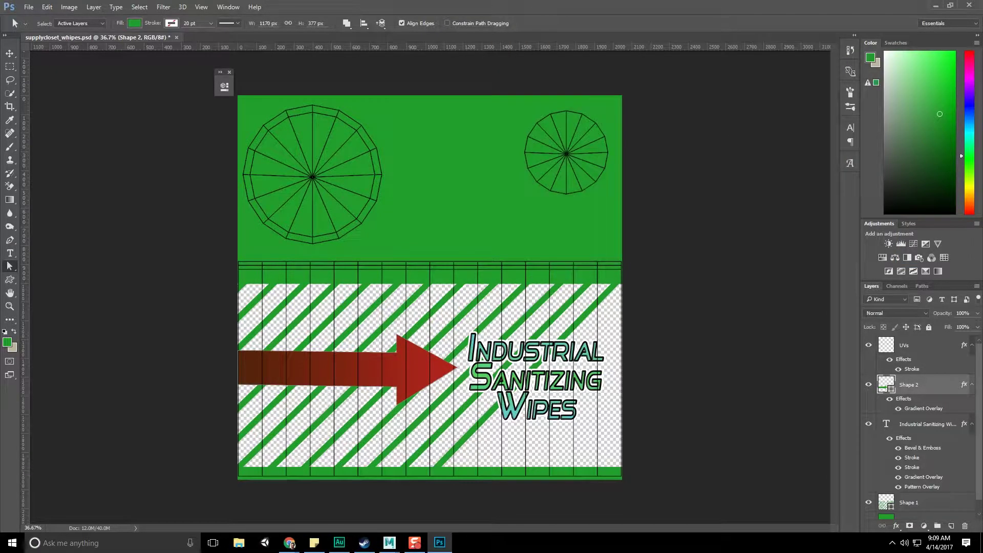
Lower the arrow slightly to align with the label text and outline it with the black and white stroke effects
left_click(10, 55)
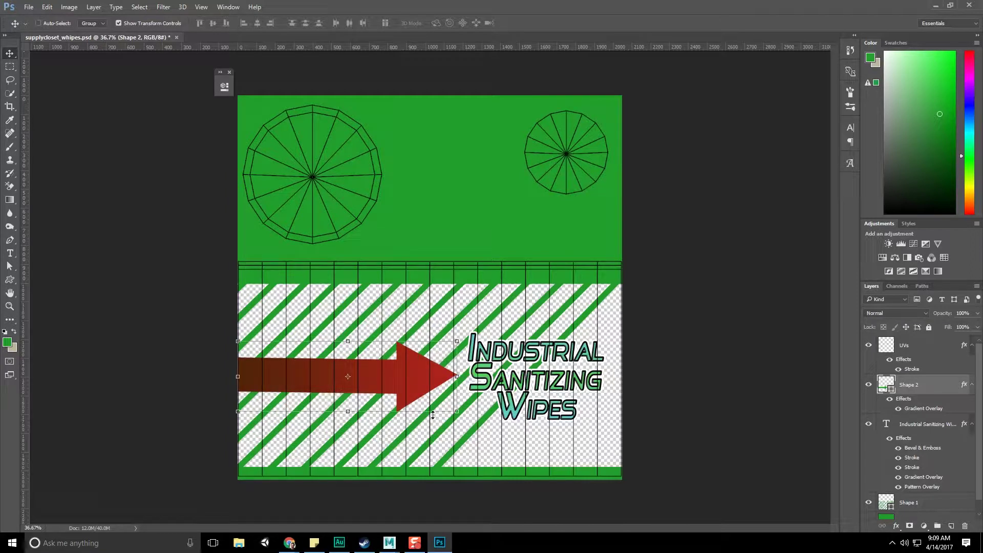
left_click(913, 425)
left_click(935, 383)
double_click(935, 382)
left_click(559, 207)
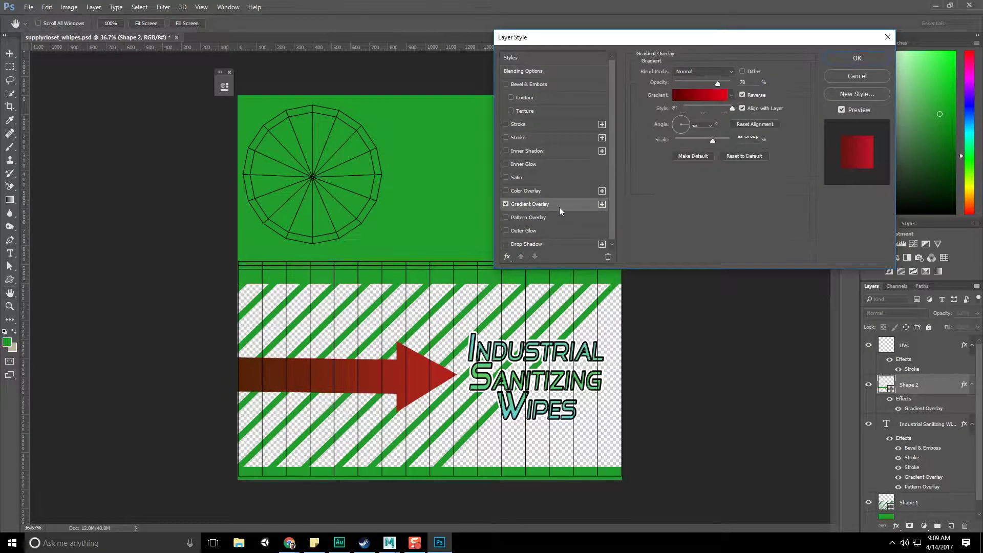
left_click(505, 125)
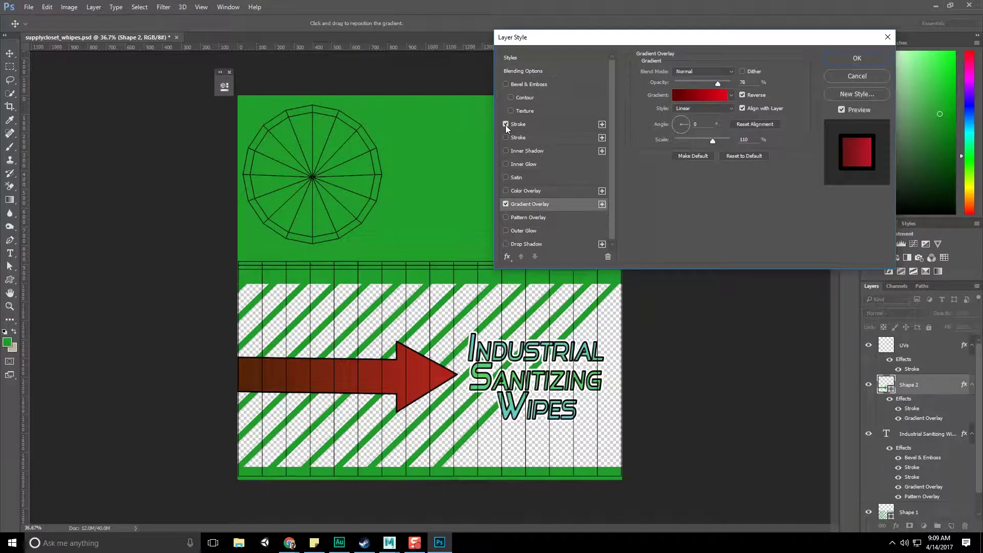
left_click(505, 137)
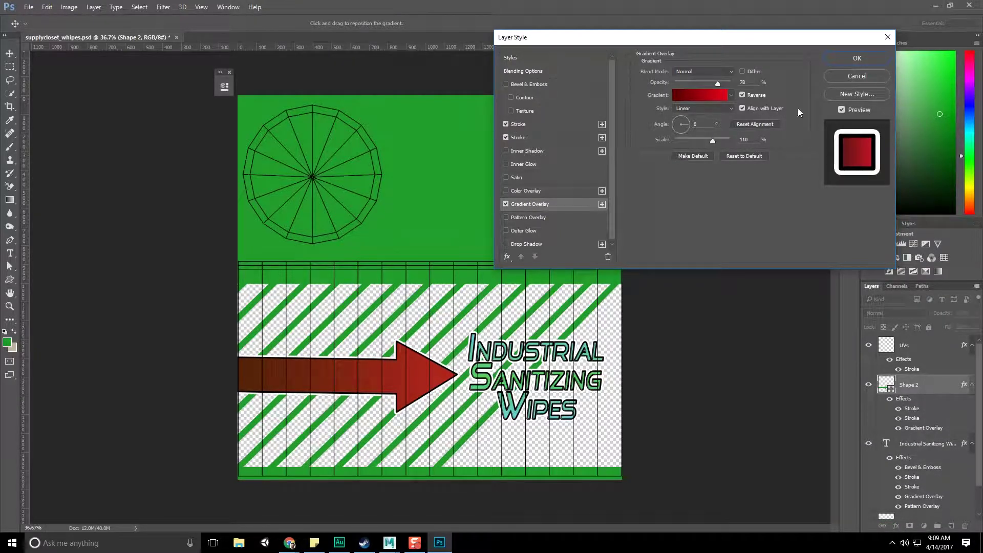
left_click(857, 59)
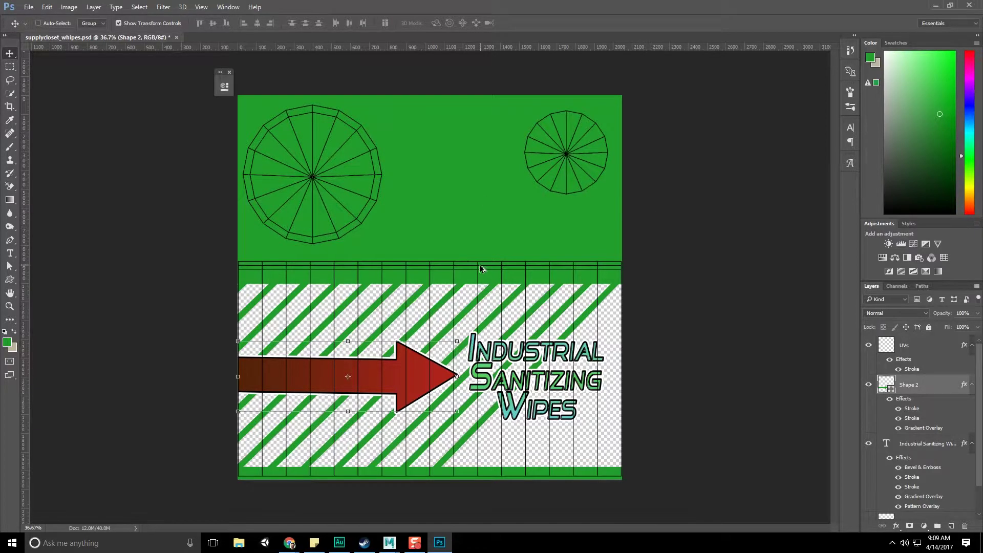
Switch to Chrome and search Google Images for "dirt"
mouse_move(290, 540)
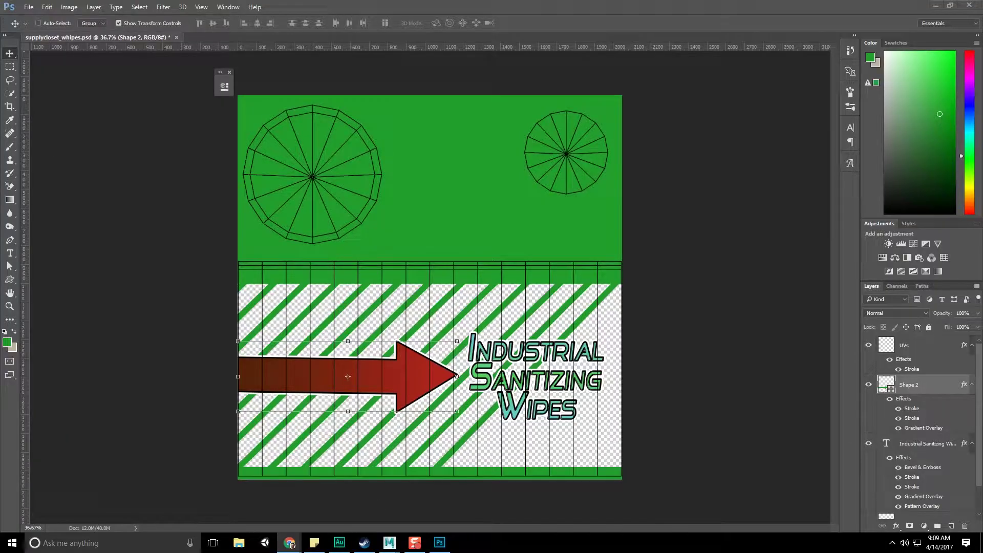
key("alt+Tab")
type("dirt")
key("Return")
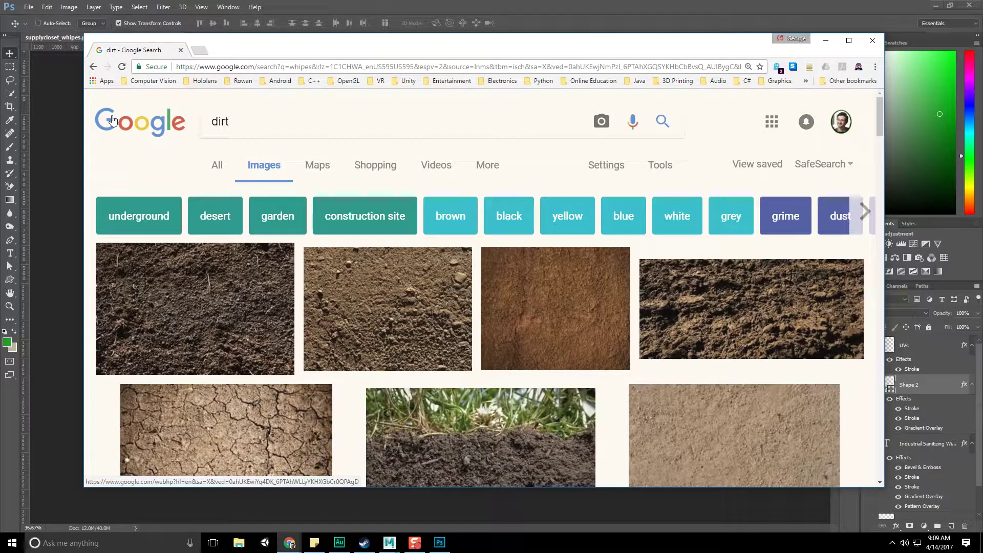
Change the image search to "dirty" and look through the results for a usable texture
left_click(286, 126)
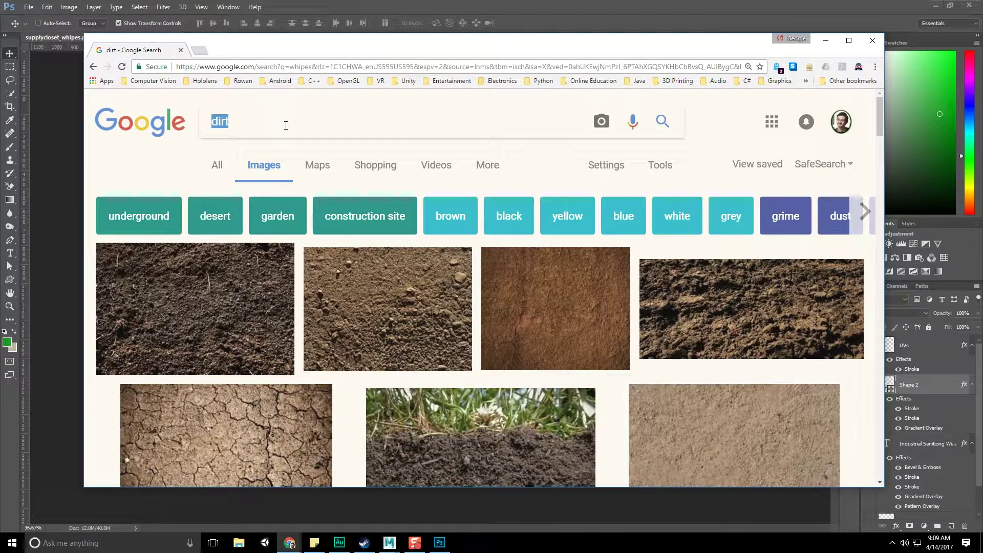
type("dirty")
key("Return")
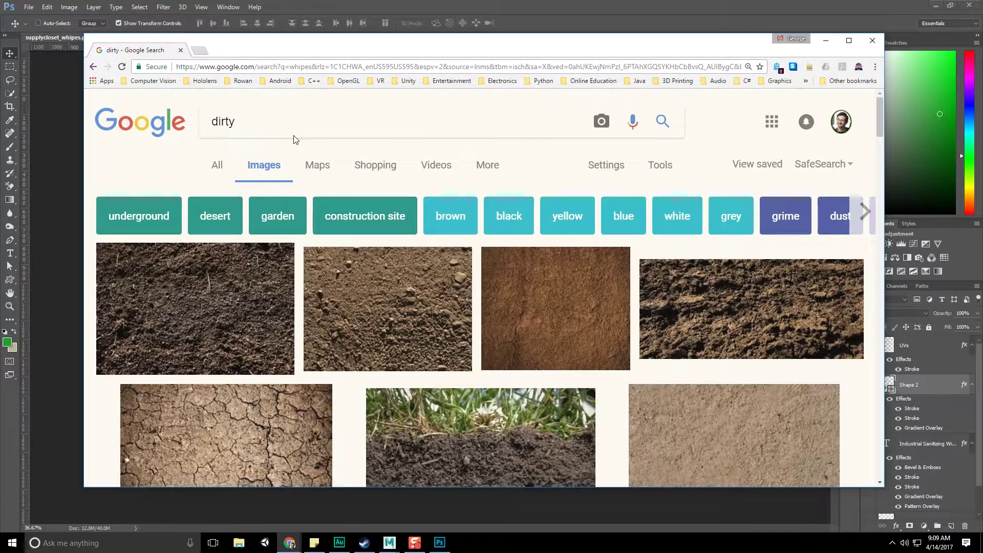
scroll(389, 245, "down", 9)
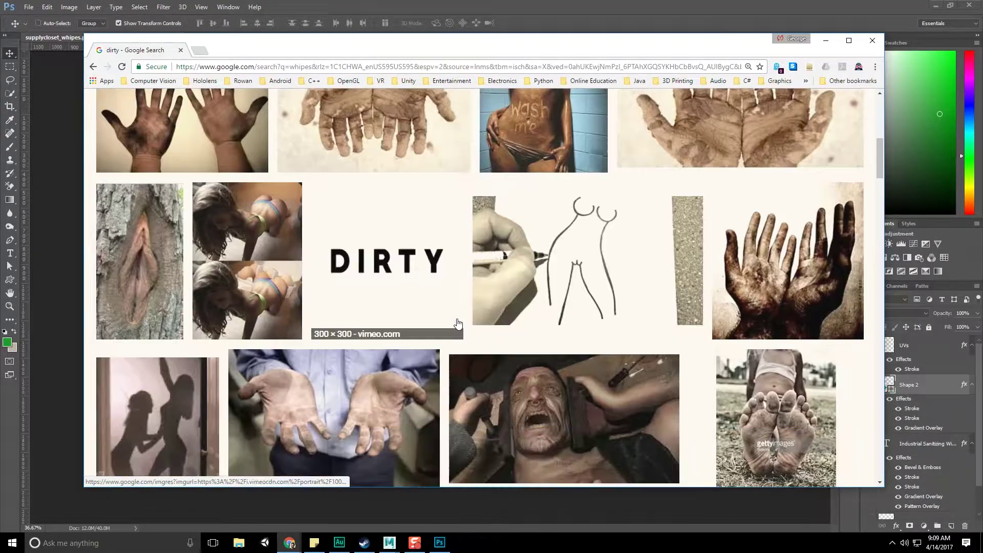
scroll(502, 338, "up", 10)
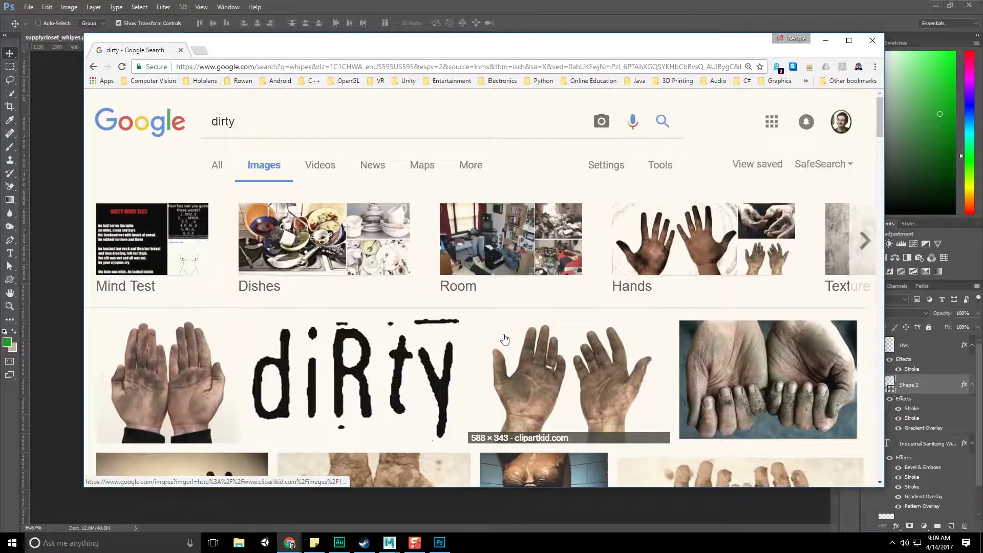
Change the image search to "dirty walls" and browse the results for a grime texture
left_click(302, 126)
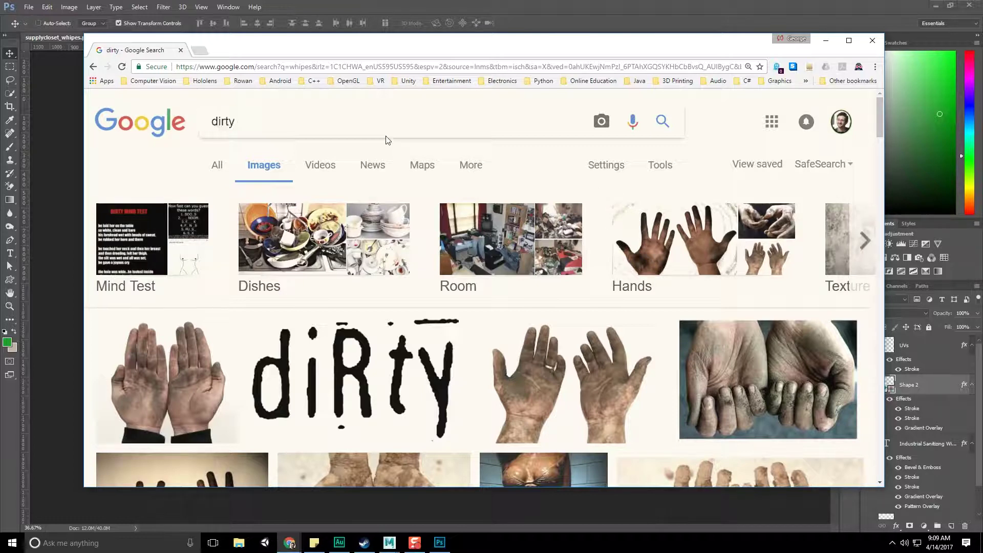
left_click(374, 127)
type("wa")
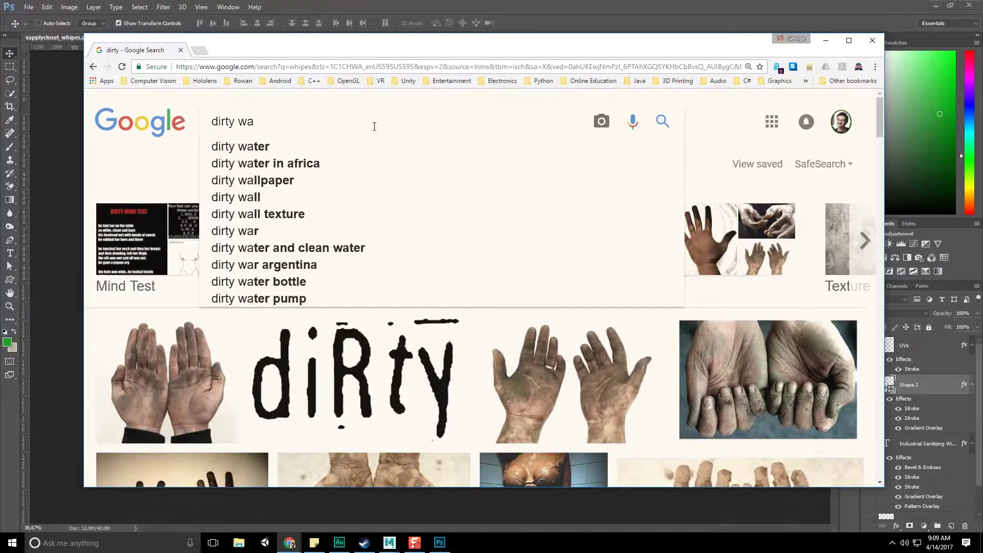
type("lls")
key("Return")
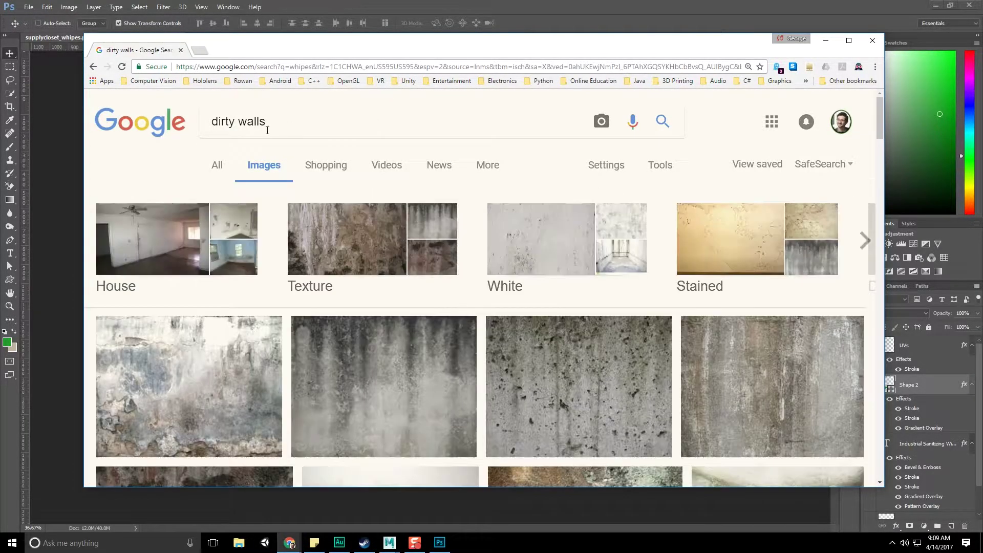
double_click(260, 121)
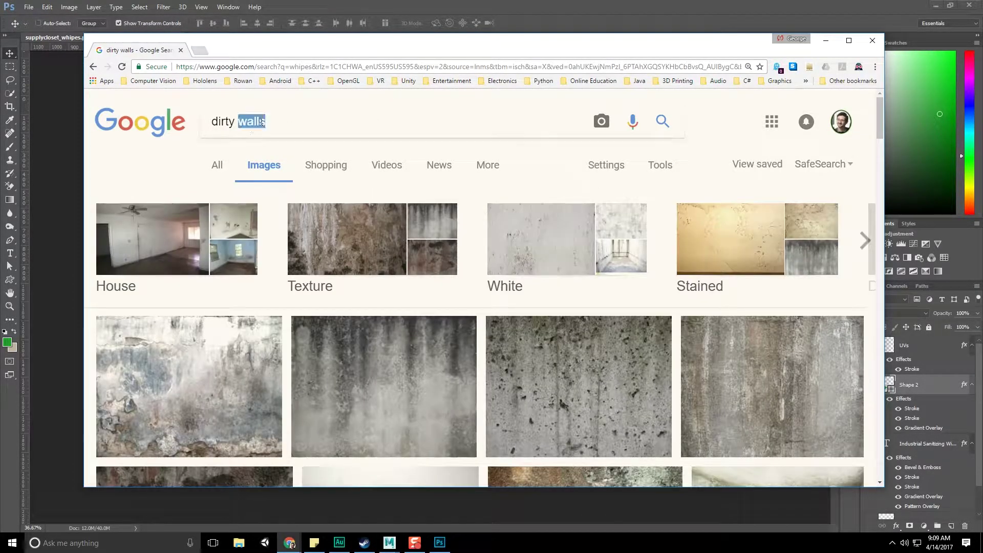
scroll(459, 266, "down", 3)
scroll(563, 295, "down", 4)
scroll(432, 222, "up", 4)
Open the 2560 × 1920 concrete dirty wall texture at full size and copy the image
left_click(430, 222)
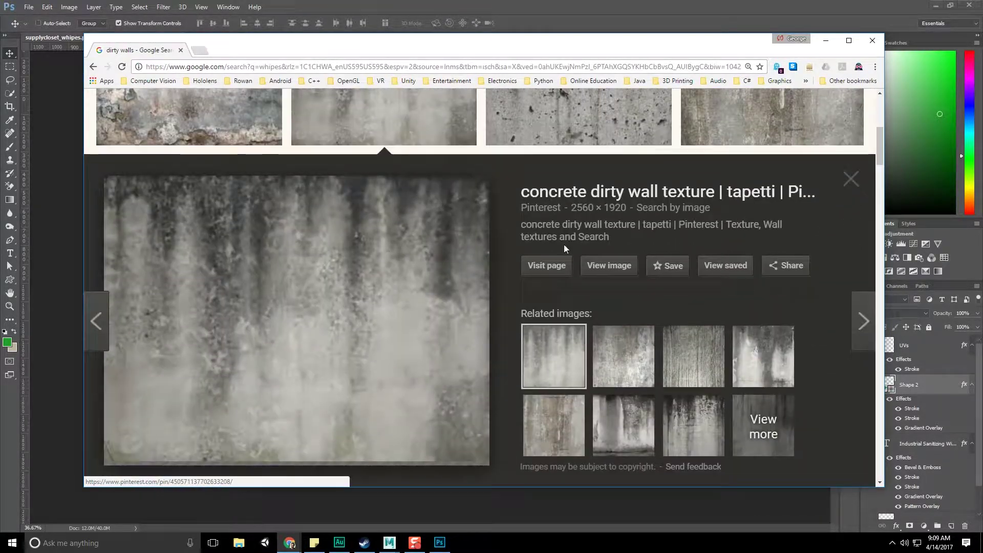
left_click(605, 265)
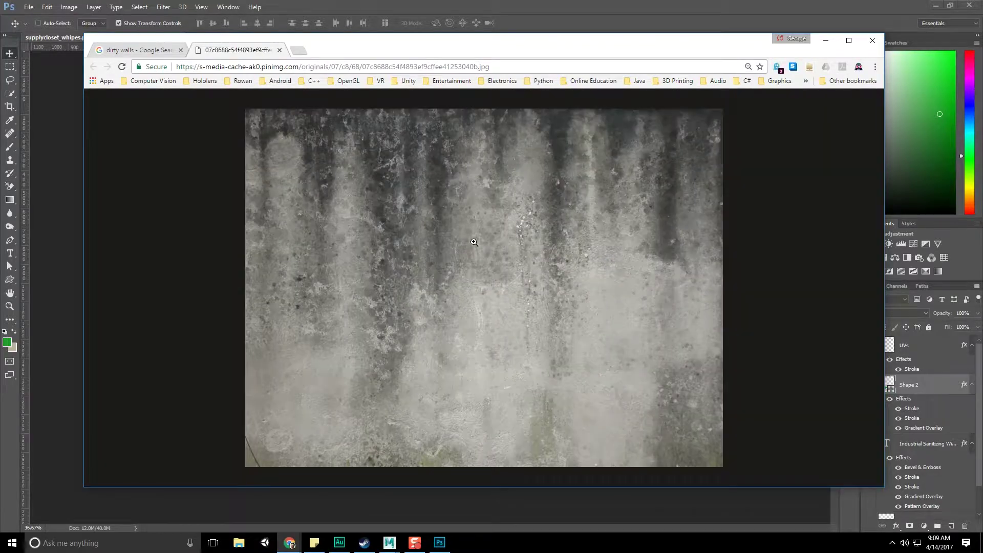
left_click(491, 259)
right_click(492, 245)
left_click(519, 275)
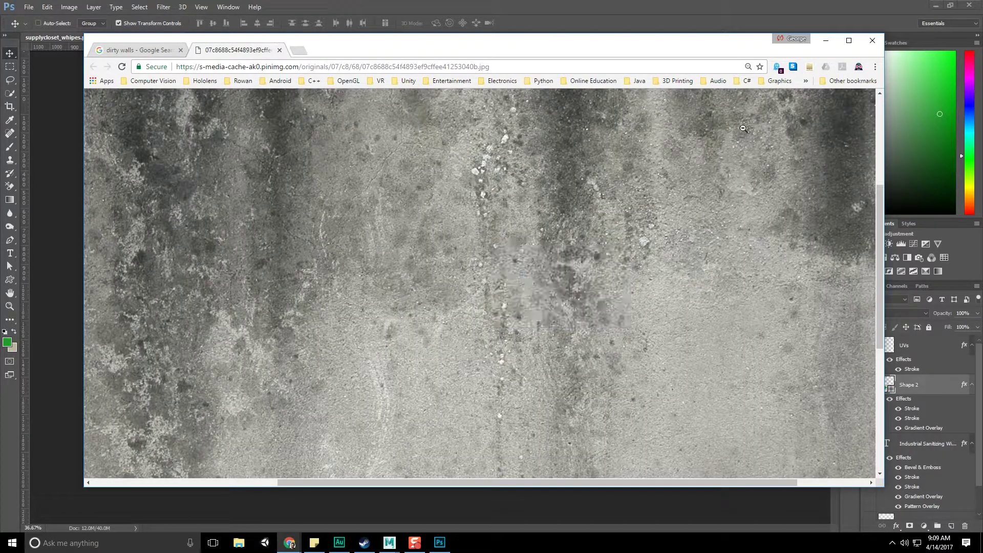
Switch back to Photoshop and paste the copied dirty wall image as a new layer above the arrow shape
left_click(826, 41)
scroll(541, 318, "down", 3, "alt")
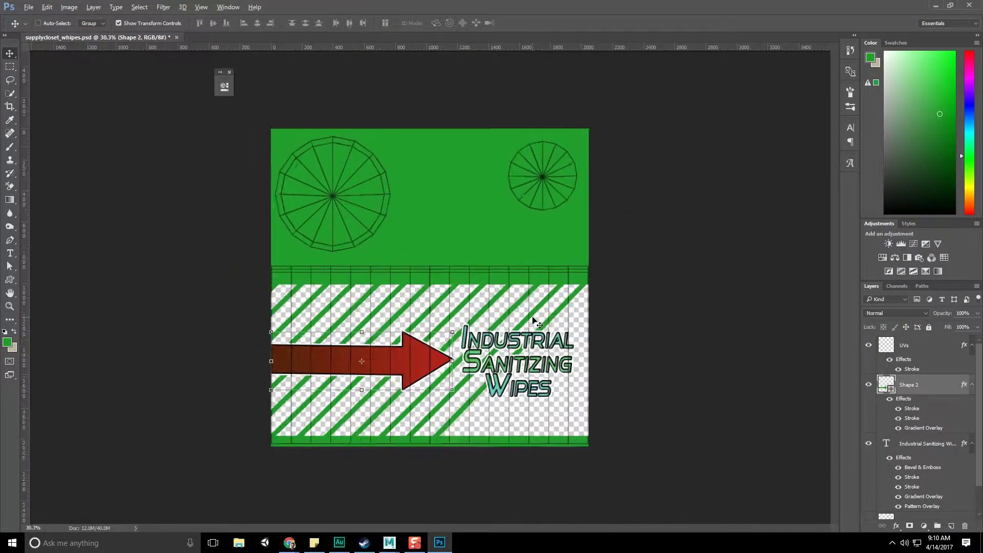
key("ctrl+v")
scroll(488, 304, "down", 2, "alt")
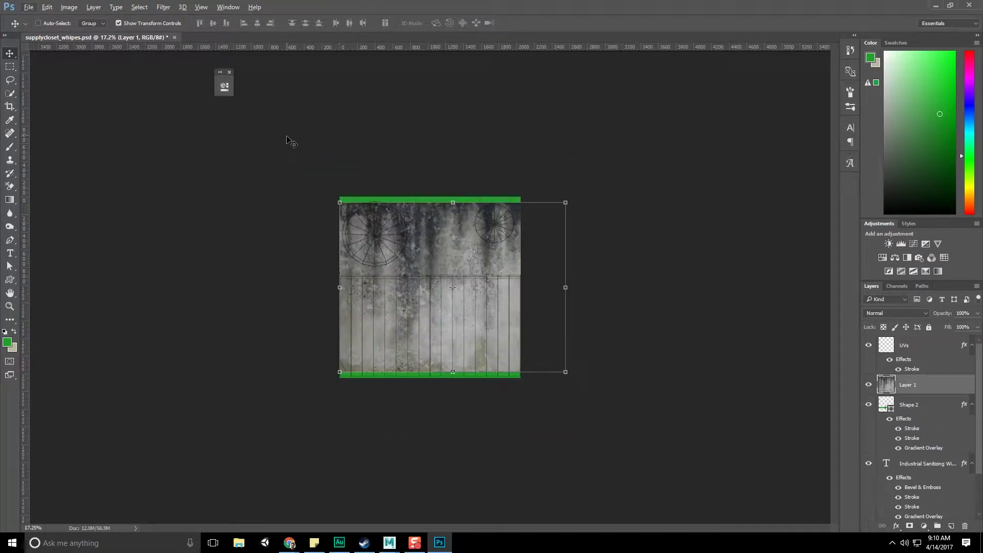
Rotate the dirty wall layer 180°, stretch its height to 125% and position it to cover the whole canvas
left_click_drag(333, 195, 575, 390)
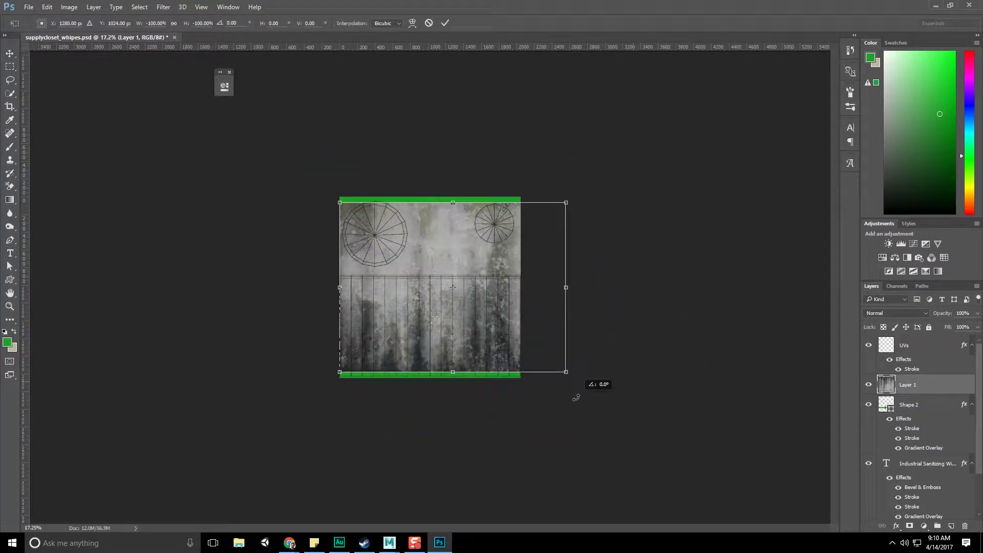
left_click_drag(501, 303, 491, 330)
left_click_drag(443, 224, 443, 182)
left_click(9, 53)
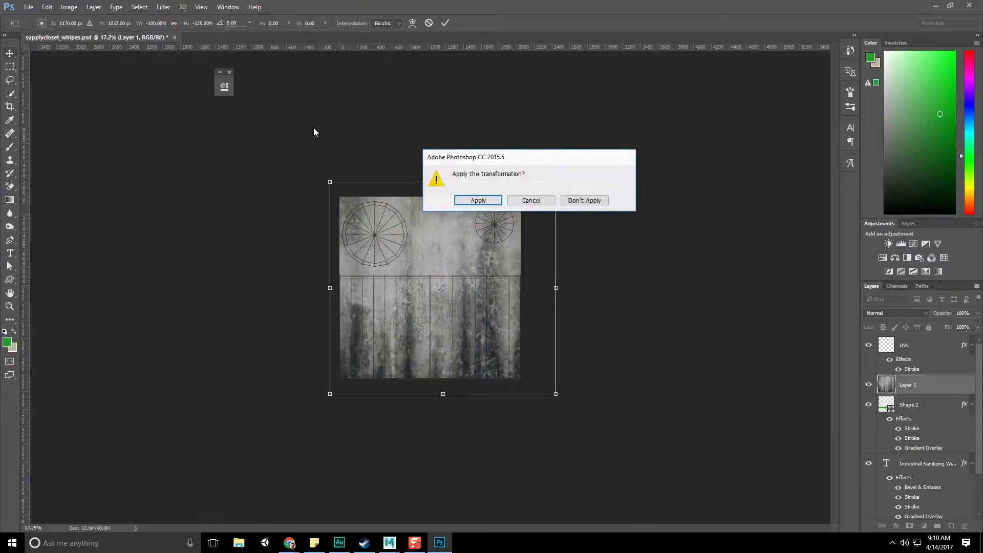
left_click(498, 198)
Set the dirty wall layer's blend mode to Overlay and move it above the UVs layer
scroll(392, 297, "up", 1, "alt")
scroll(429, 286, "up", 1, "alt")
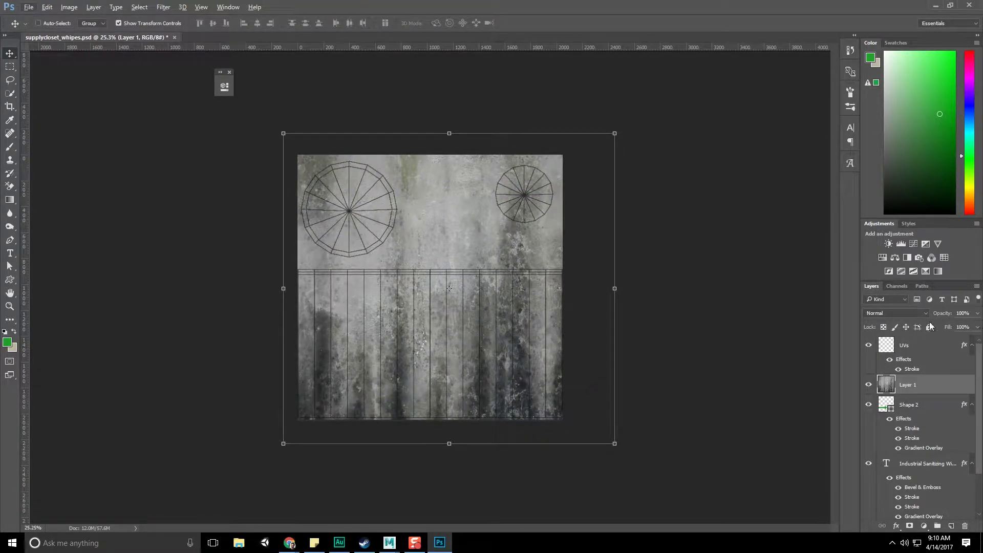
left_click(897, 313)
left_click(874, 415)
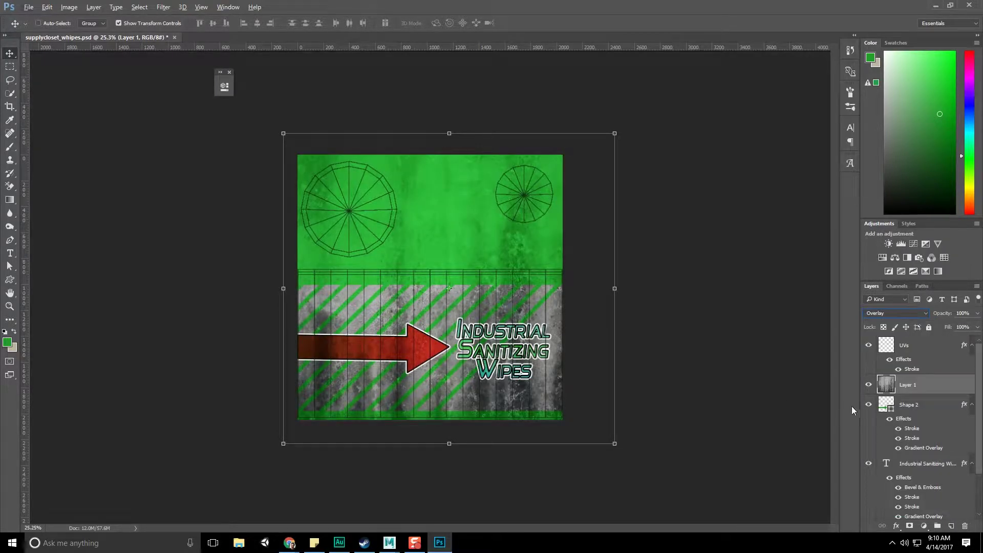
left_click_drag(932, 347, 878, 345)
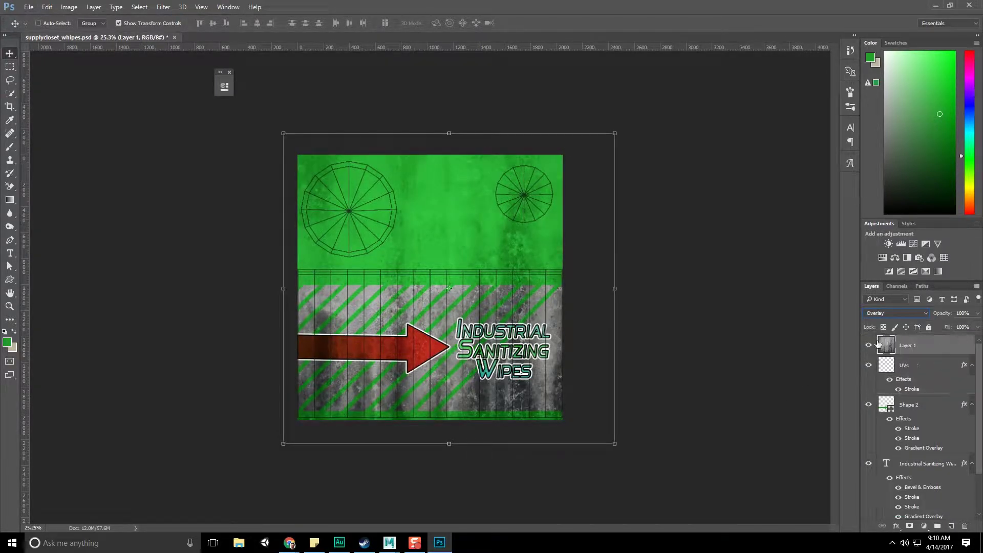
Lower the dirty wall layer's opacity to 55%
left_click(9, 305)
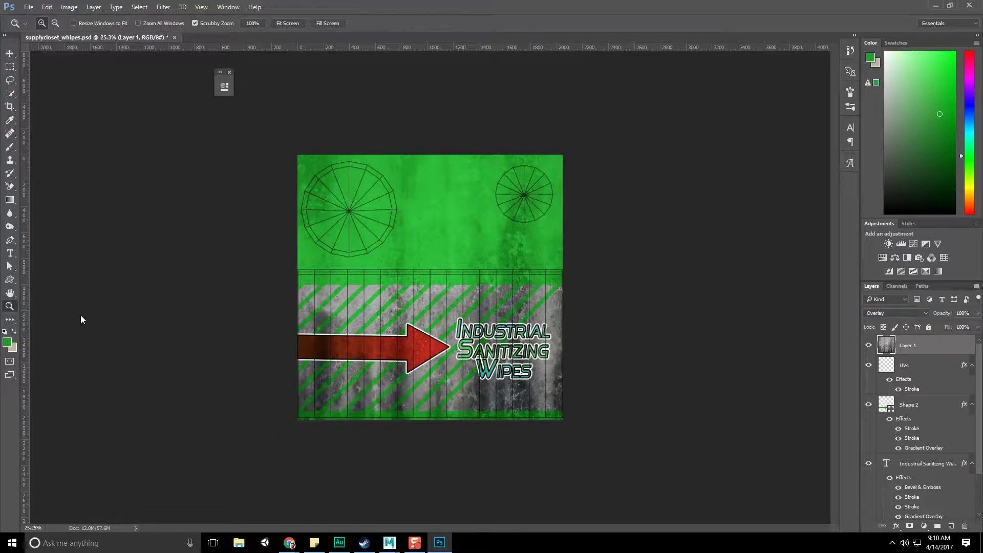
left_click(398, 317)
left_click(976, 313)
left_click(939, 326)
left_click_drag(939, 325, 945, 326)
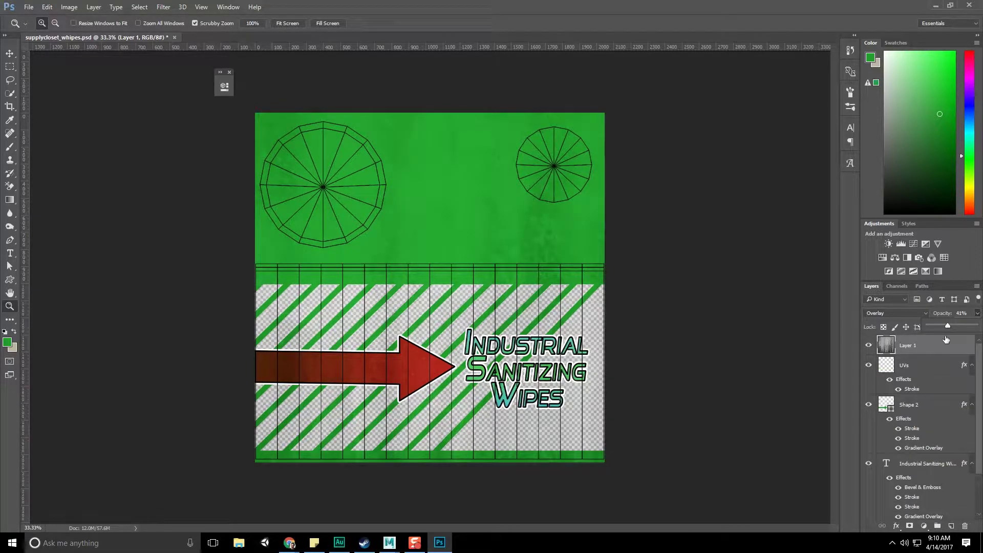
left_click_drag(949, 327, 954, 327)
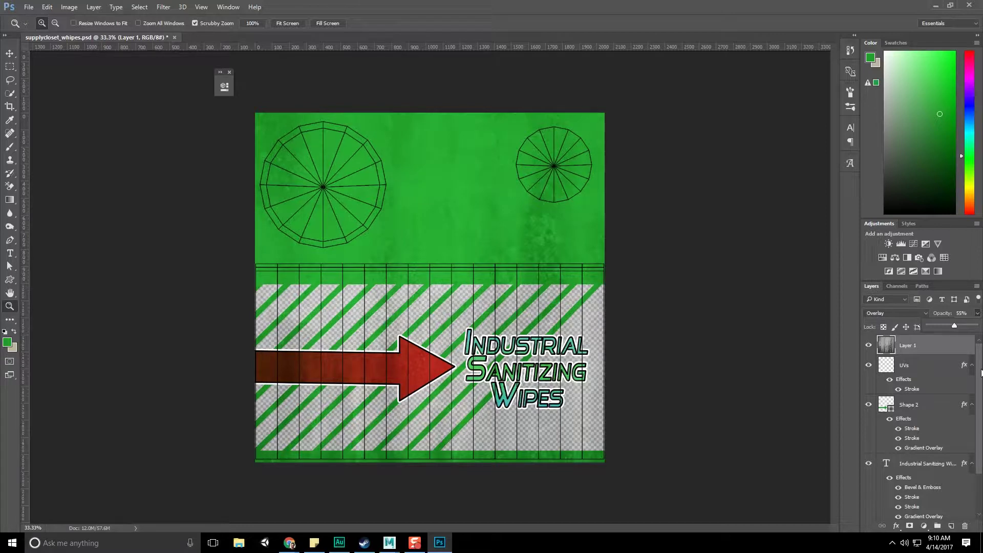
Add an empty layer above the Tops layer and duplicate the Tops layer
scroll(979, 440, "down", 2)
left_click(934, 515)
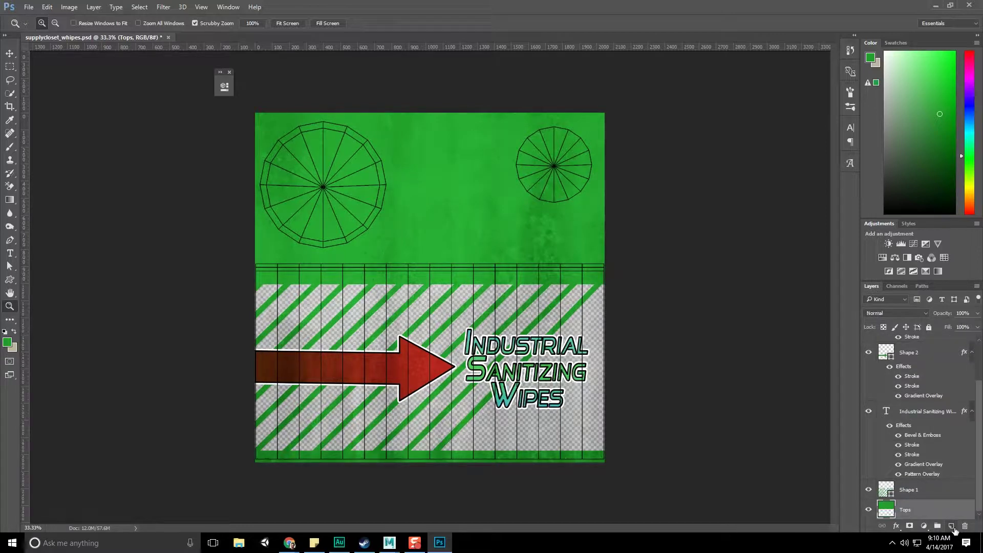
left_click(951, 526)
left_click_drag(953, 546, 950, 526)
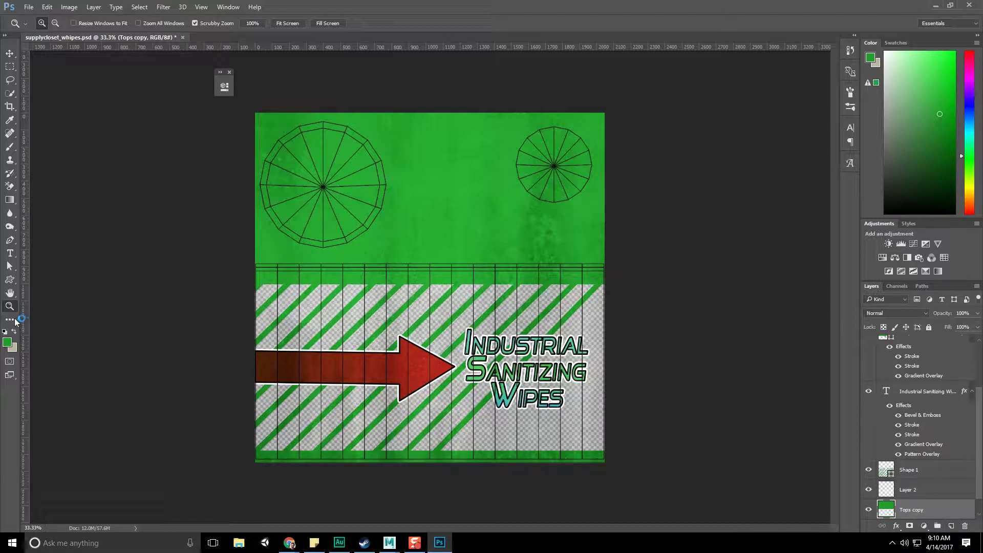
Set the foreground color to the pale green-grey d6e2d7
left_click(7, 342)
type("d8d8d8")
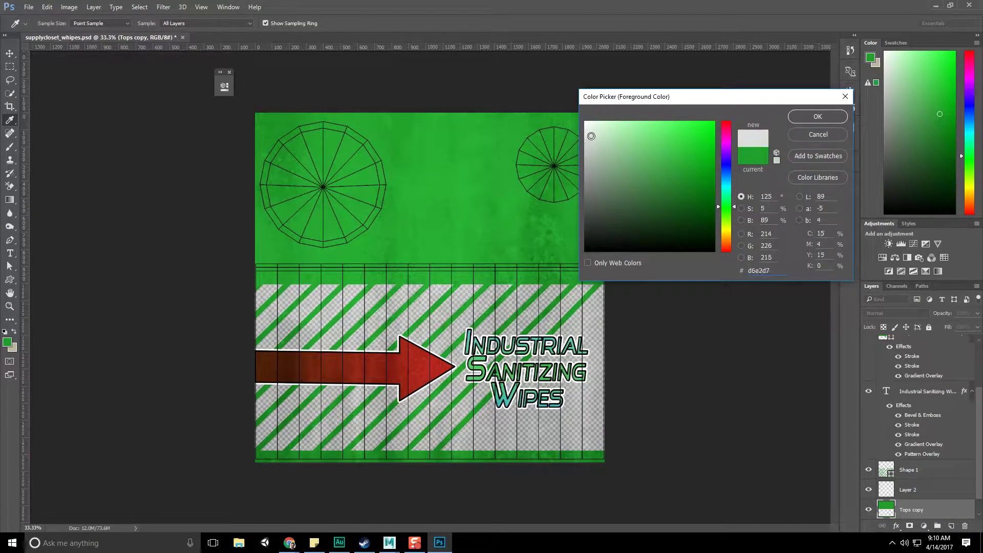
key("Return")
Fill the duplicated Tops layer with the foreground color and move it beneath the Tops layer as the background
key("z")
left_click(794, 140)
scroll(471, 365, "down", 6, "alt")
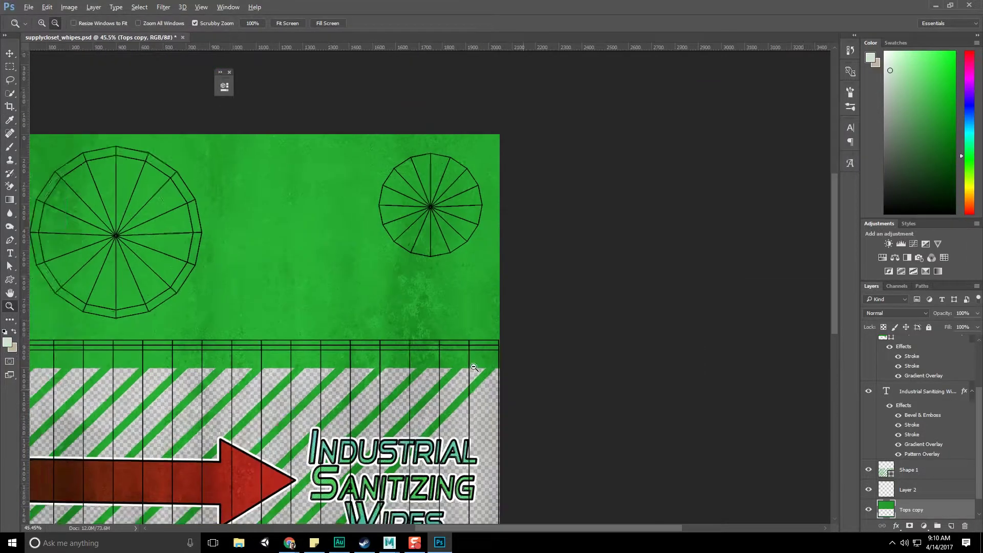
key("shift+F5")
key("Return")
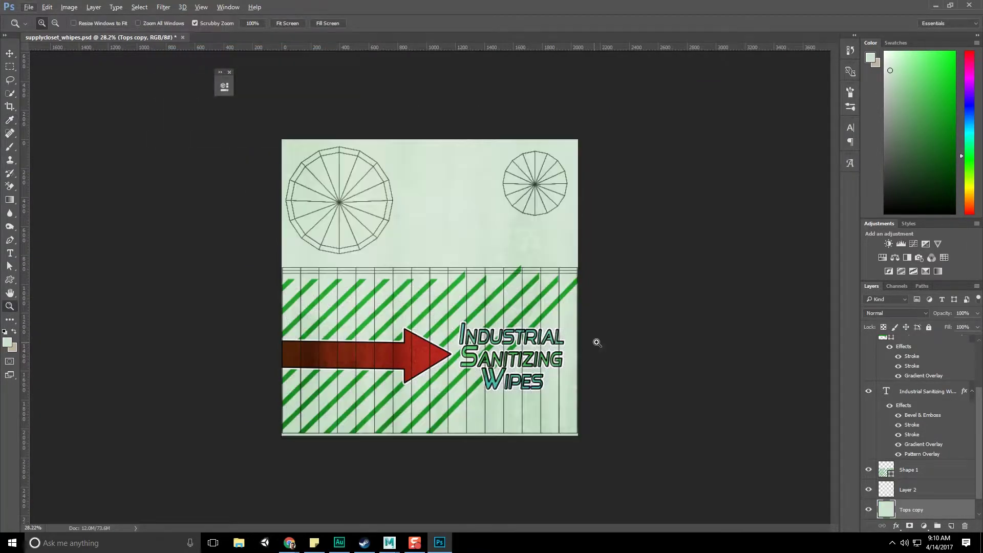
scroll(921, 476, "down", 1)
left_click_drag(901, 489, 936, 520)
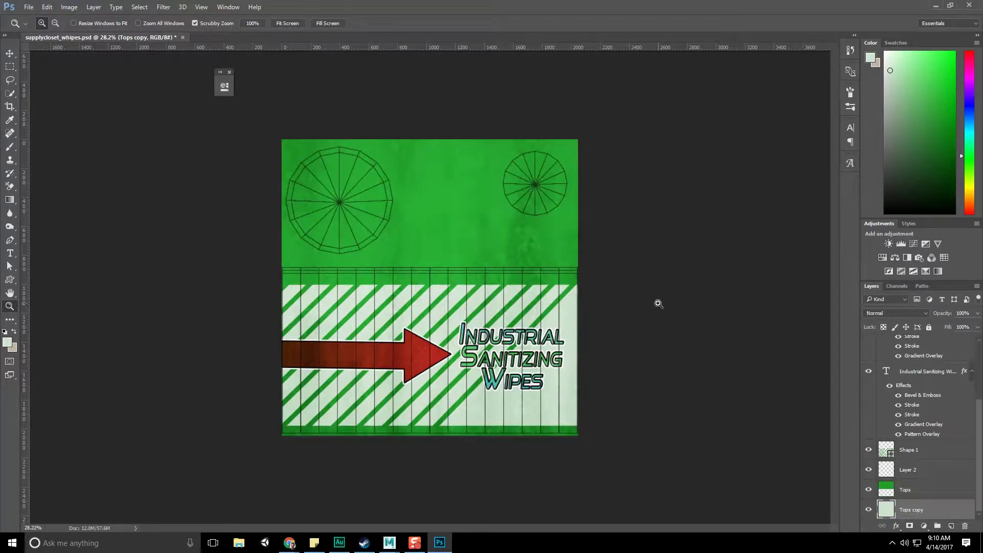
Try the Multiply, Color Burn and Linear Burn blend modes on the dirty wall layer
scroll(910, 357, "up", 3)
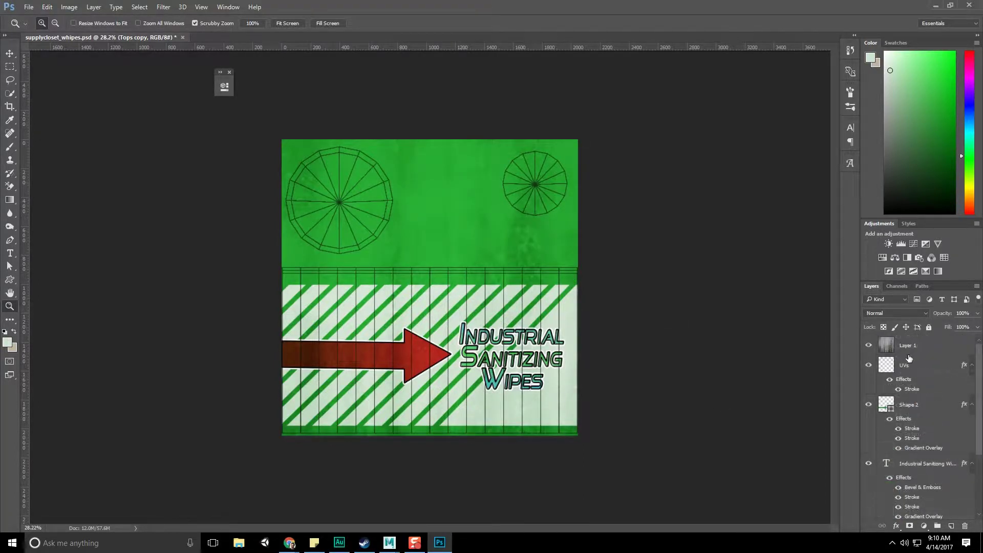
left_click(936, 346)
left_click(920, 314)
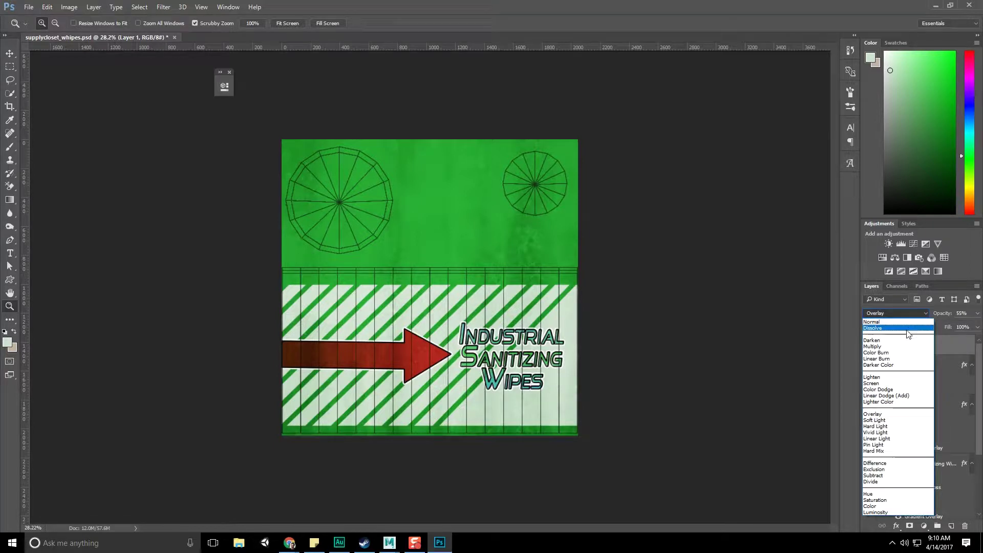
left_click(905, 347)
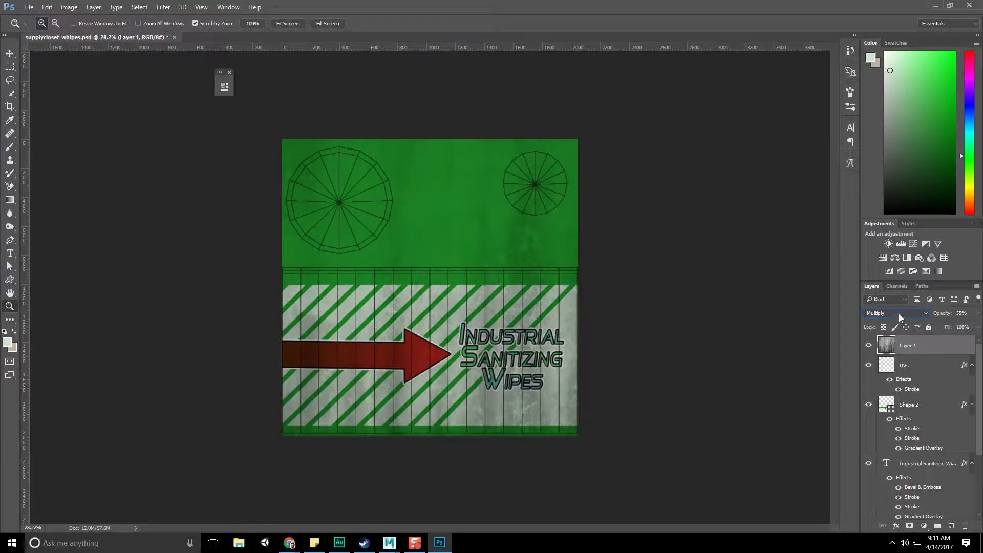
left_click(899, 313)
left_click(891, 352)
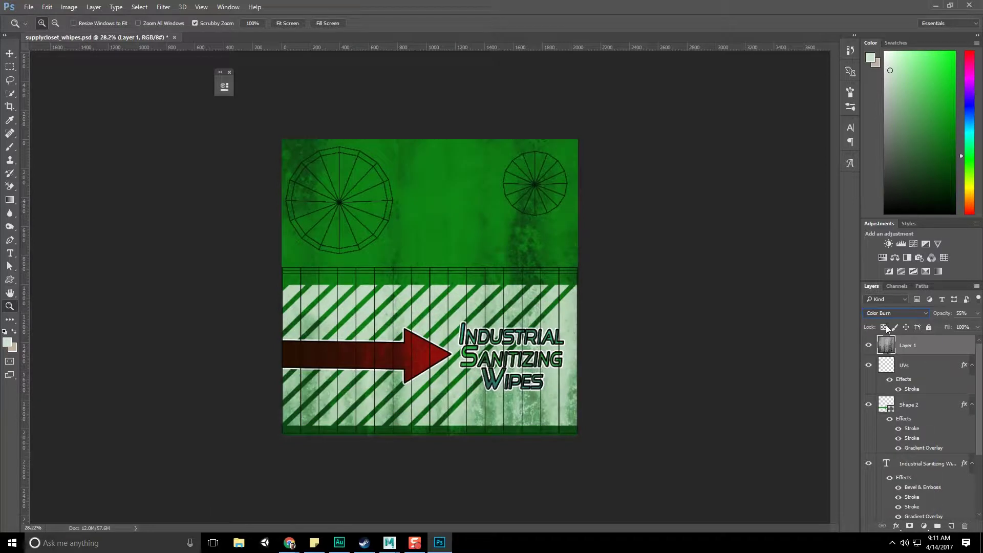
left_click(890, 313)
left_click(884, 358)
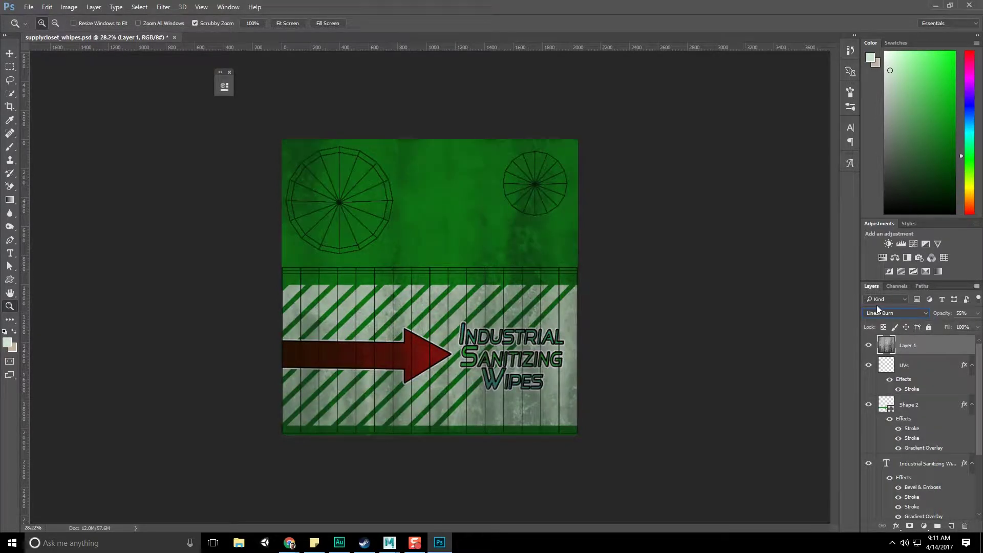
Set the dirty wall layer to the Hard Light blend mode at 24% opacity
left_click(878, 310)
left_click(876, 365)
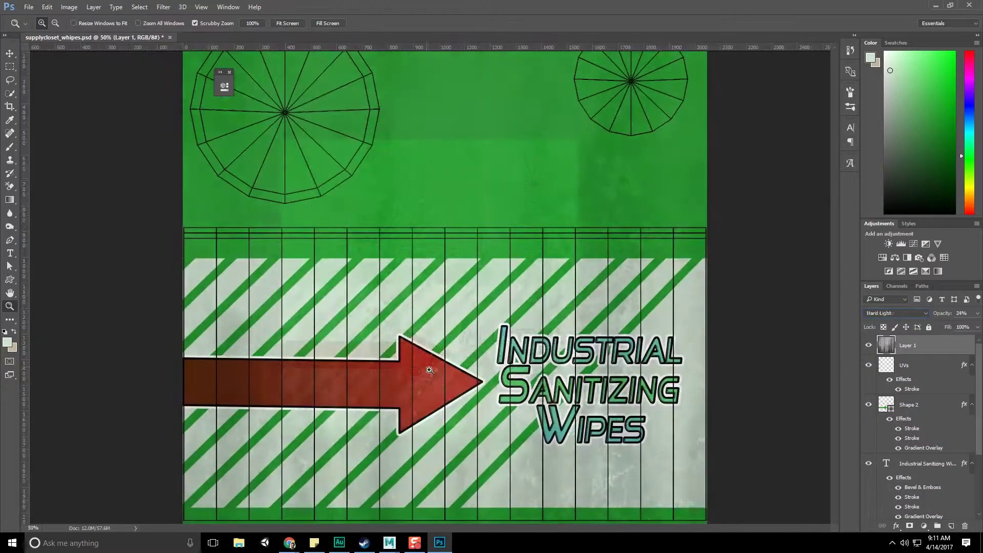
scroll(483, 418, "down", 2)
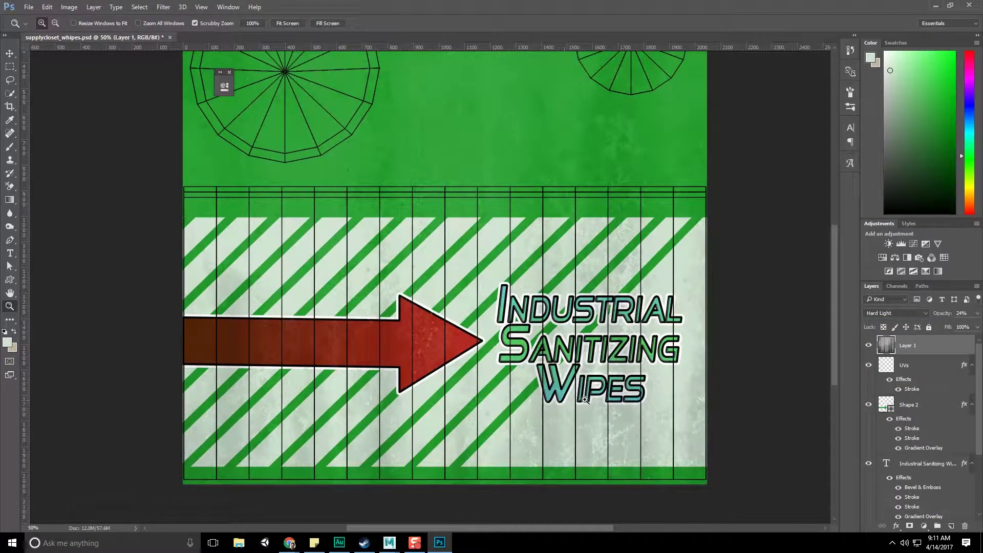
Apply a Gaussian Blur with a 1.0 pixel radius to the dirty wall layer
left_click(164, 7)
mouse_move(195, 119)
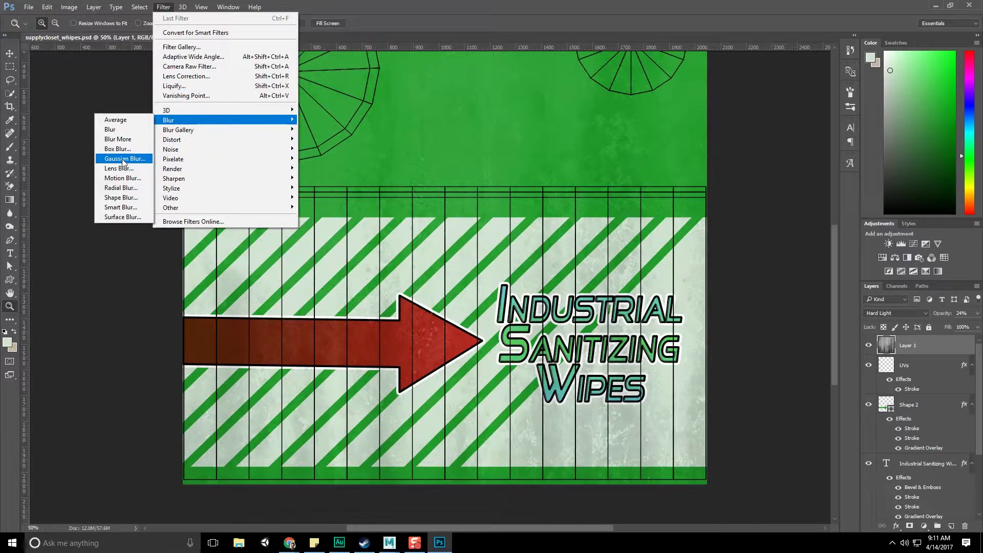
left_click(126, 163)
left_click_drag(526, 230, 506, 230)
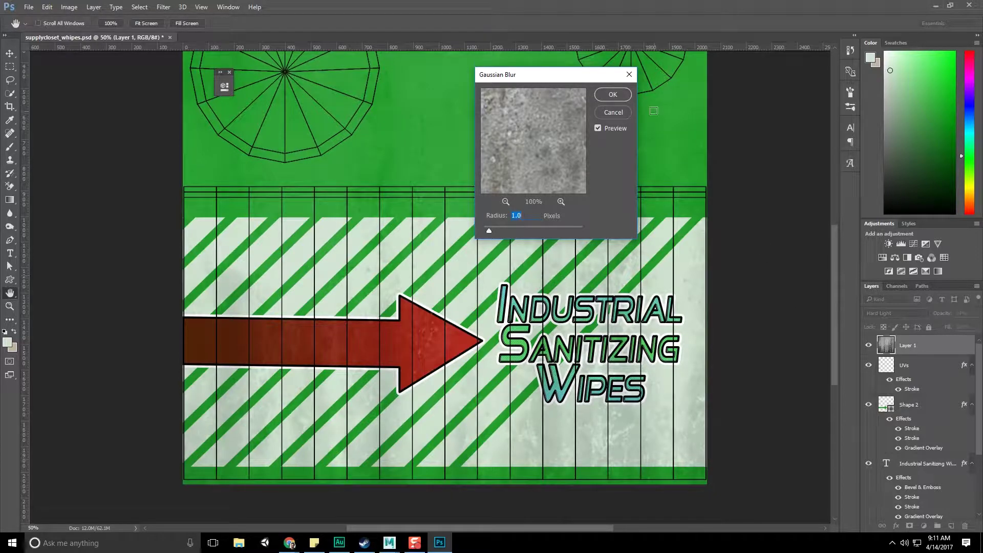
left_click(613, 95)
key("z")
Increase the dirty wall layer's contrast with Levels, setting the shadow input to 22, lowering the highlight input and adjusting the midtones
key("ctrl+l")
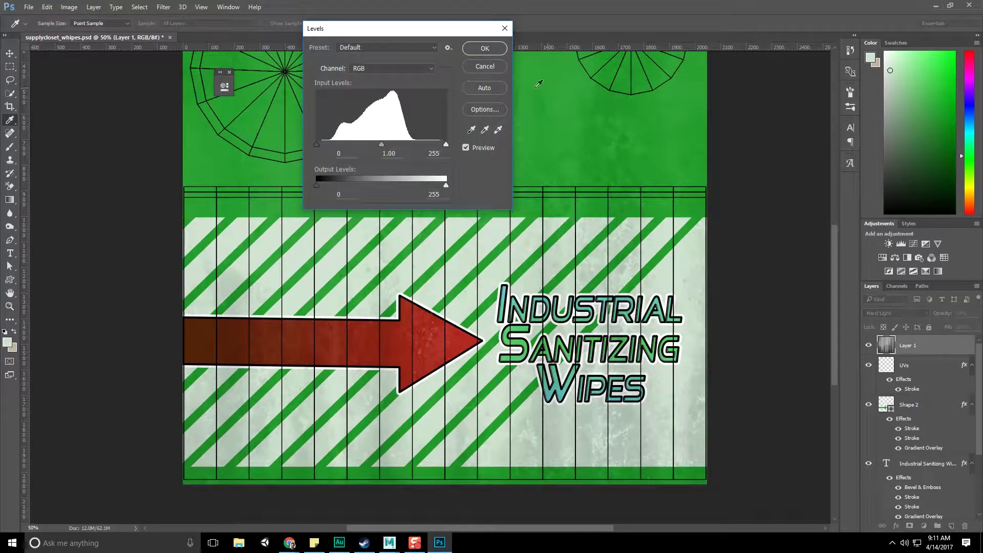
left_click_drag(316, 145, 327, 145)
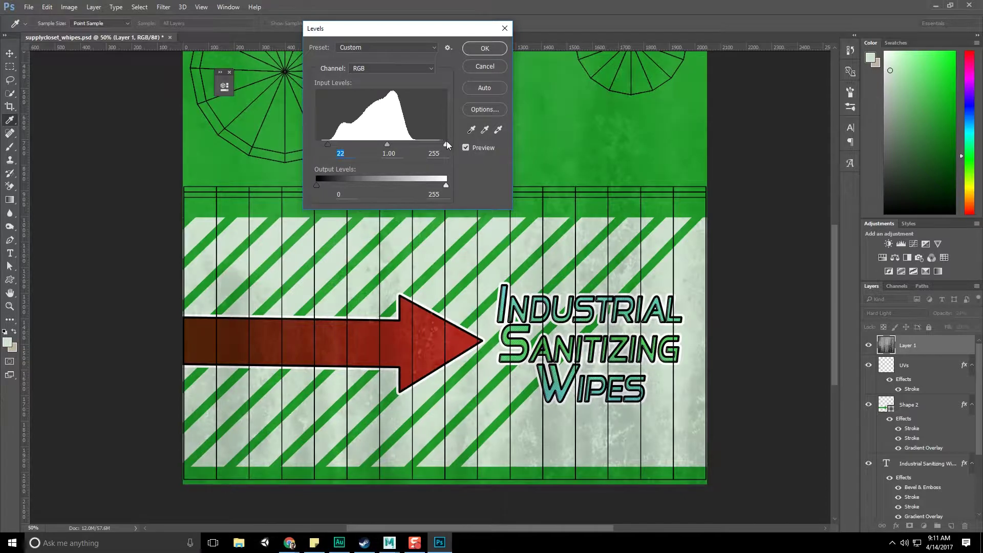
left_click_drag(422, 143, 417, 144)
left_click(378, 145)
left_click(484, 49)
key("z")
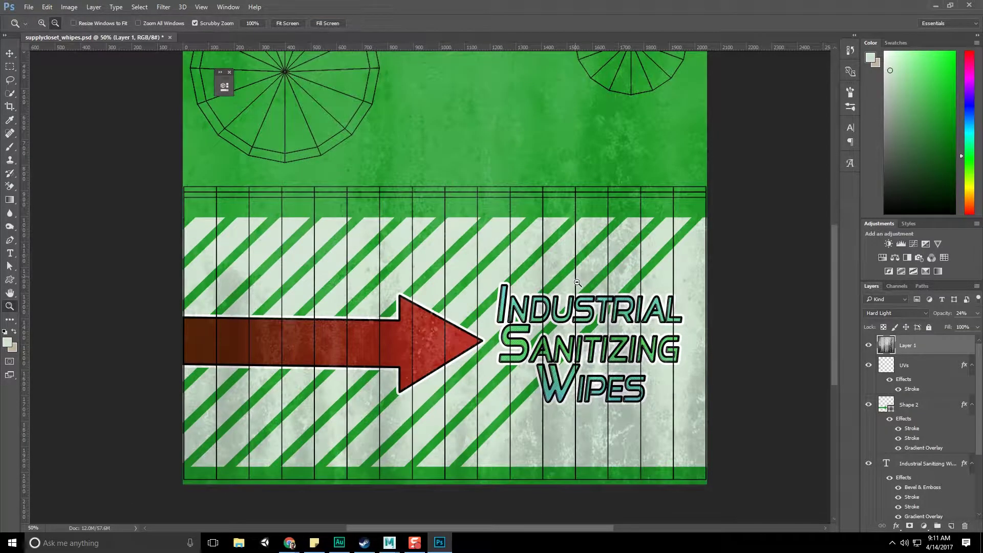
Hide the UVs layer and save the Photoshop document
left_click(538, 303, "alt")
left_click(538, 304)
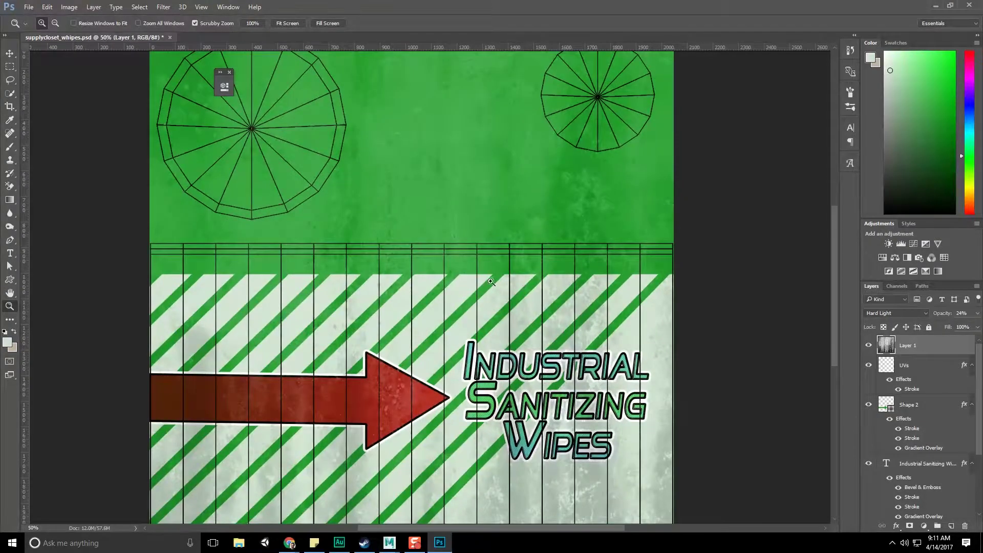
left_click(537, 303, "alt")
left_click(869, 365)
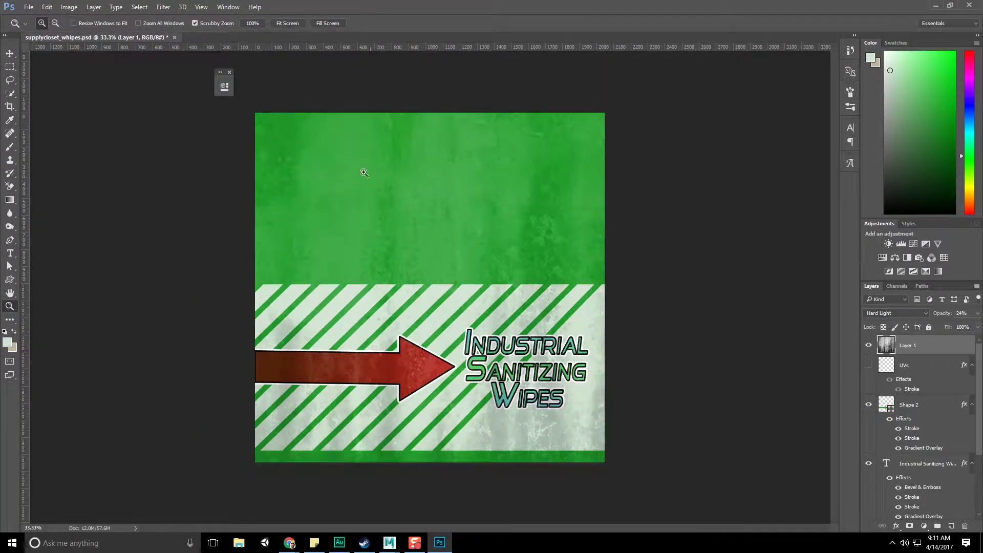
left_click(28, 6)
left_click(37, 110)
Save a PNG copy as supplycloset_whipes.png in the Supply Closet folder inside FNAF's Textures folder
left_click(29, 6)
left_click(43, 119)
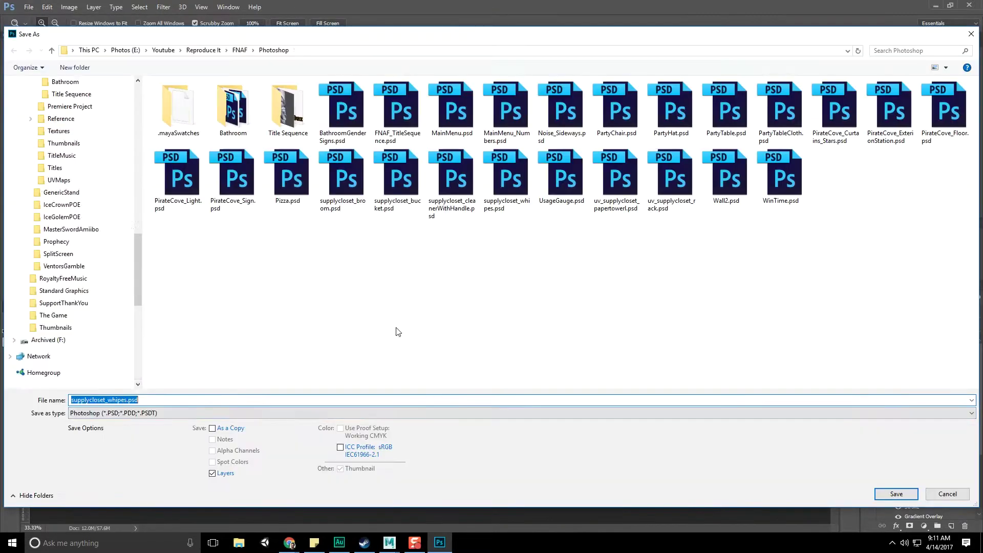
left_click(259, 412)
left_click(249, 372)
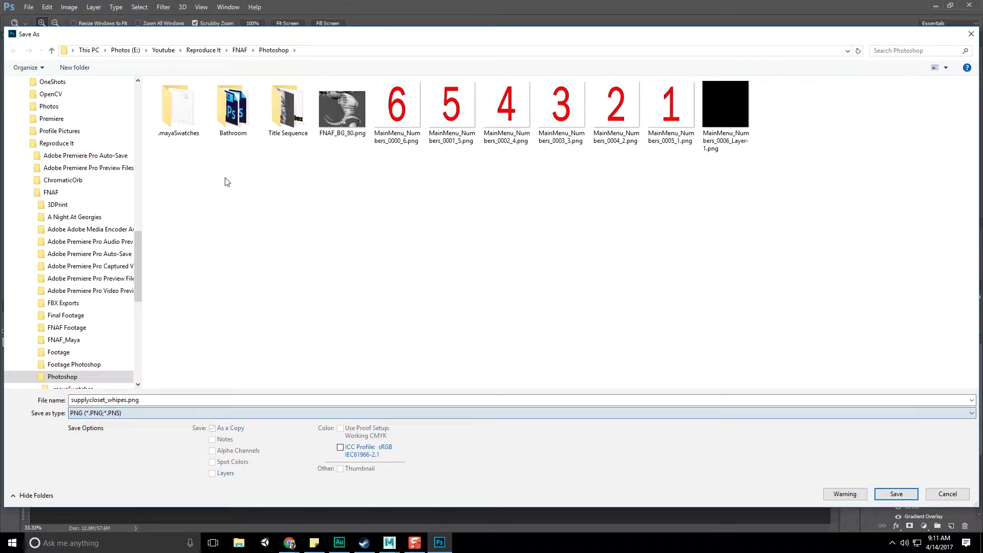
left_click(240, 50)
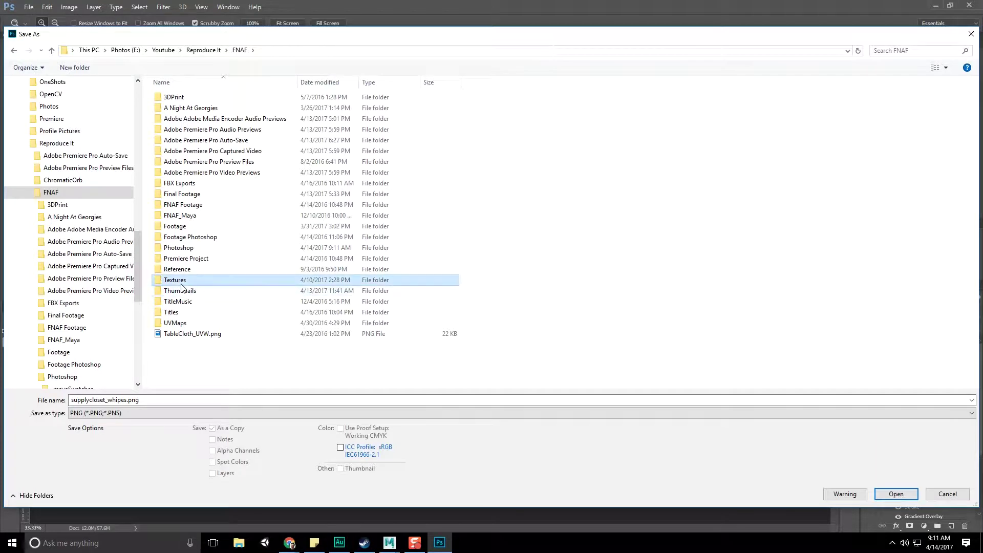
double_click(197, 279)
double_click(342, 106)
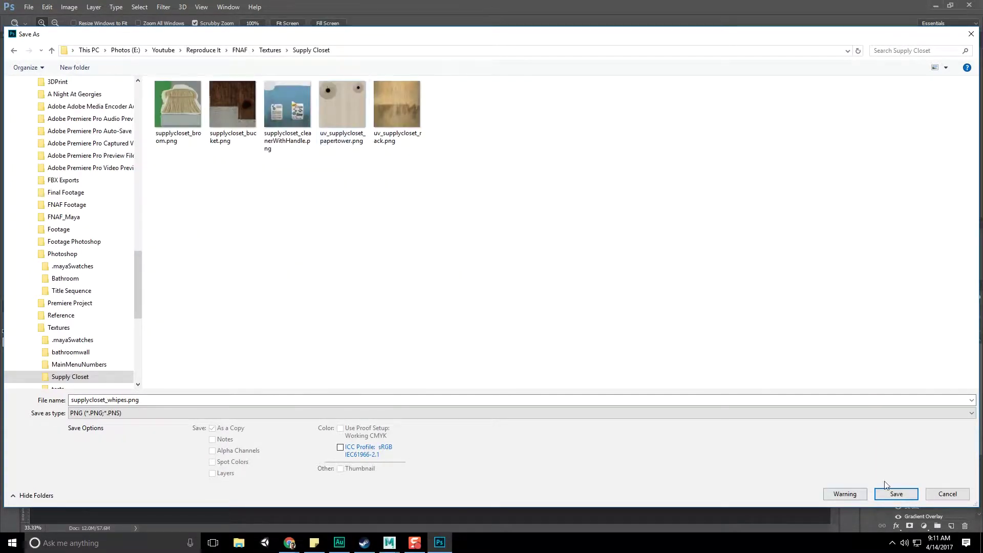
left_click(896, 494)
left_click(444, 177)
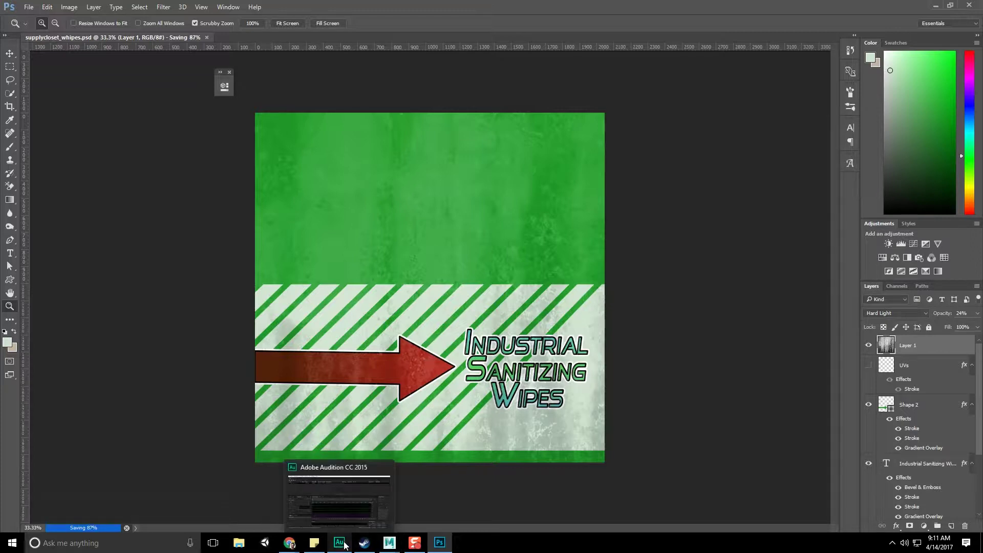
Switch to Maya and delete the construction history of the six plain grey cylinders on the middle and lower shelves
mouse_move(359, 539)
left_click(404, 483)
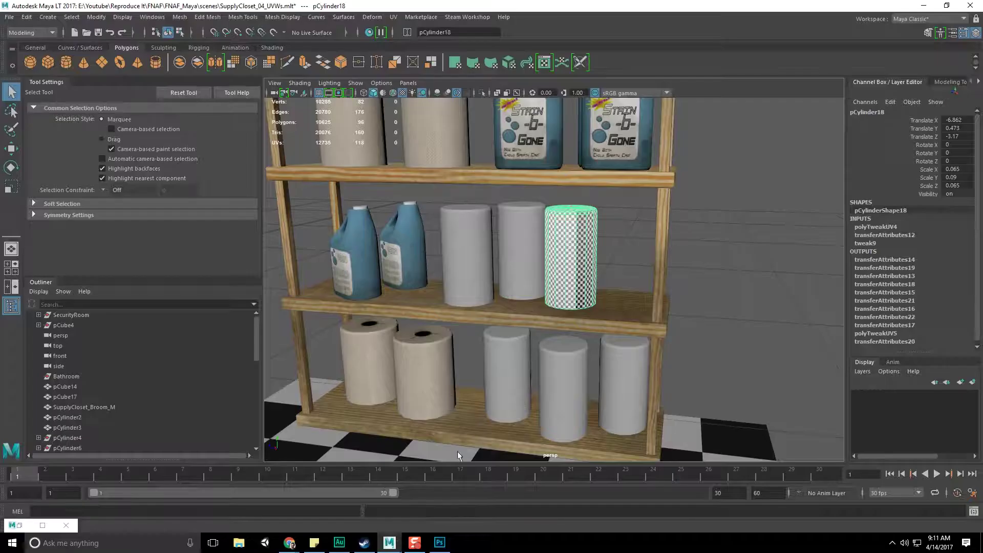
left_click_drag(557, 232, 573, 247, "alt")
left_click(576, 248)
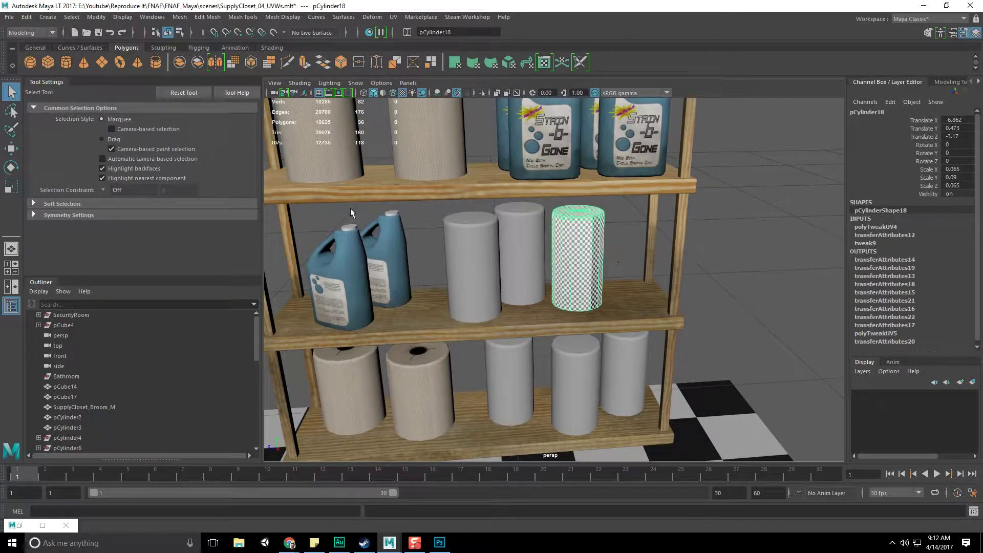
left_click(520, 246, "shift")
left_click(492, 306, "shift")
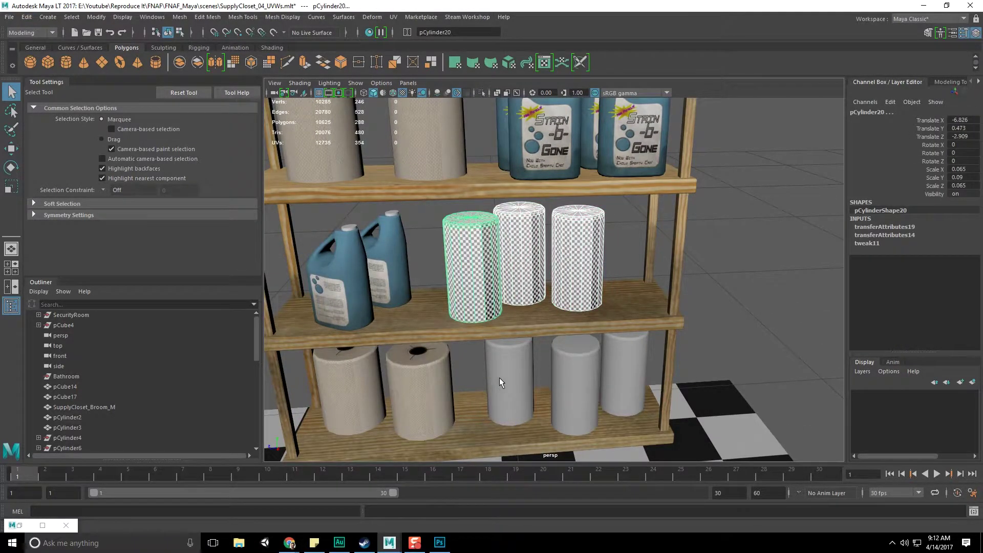
left_click(510, 381, "shift")
left_click(575, 383, "shift")
left_click(624, 373, "shift")
left_click(27, 17)
mouse_move(102, 138)
left_click(177, 146)
Assign a new Phong material named SupplyCloset_Wipes_M to the rightmost cylinder on the middle shelf
left_click(592, 245)
left_click_drag(592, 245, 616, 229, "alt")
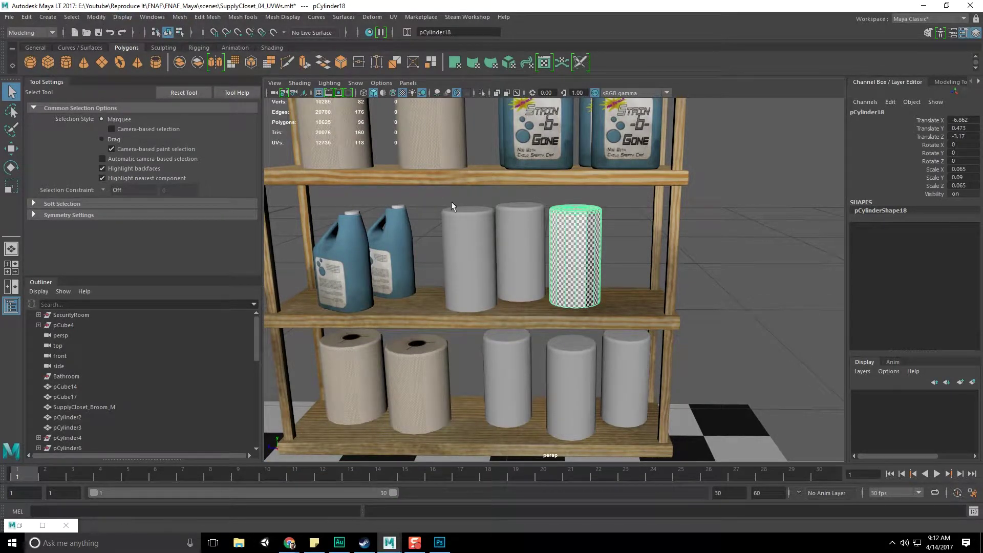
right_click_drag(570, 231, 569, 478)
left_click_drag(379, 187, 251, 79)
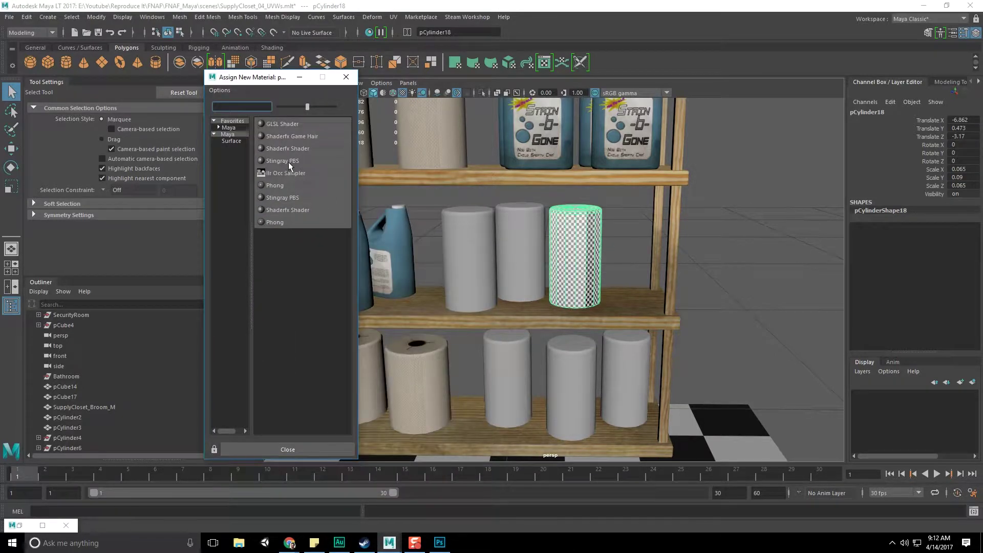
left_click(281, 182)
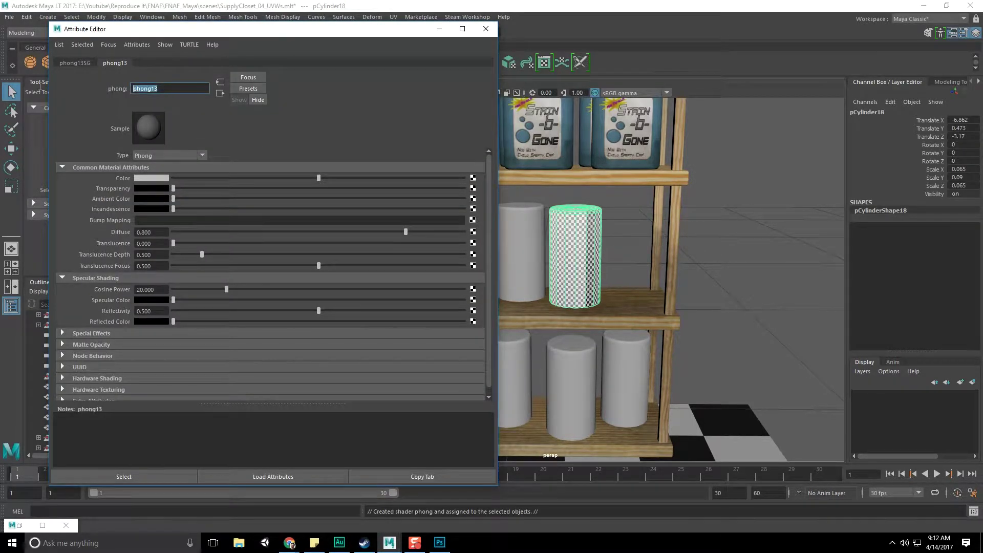
type("S")
key("shift+Home")
key("ctrl+c")
key("Return")
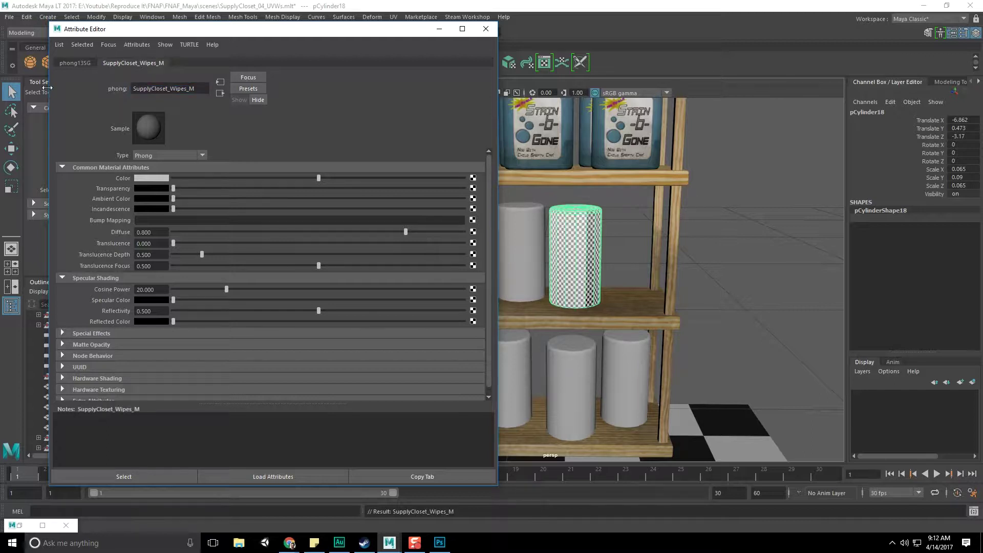
Connect a file texture to the material's color, naming its nodes SupplyCloset_Wipes_file and SupplyCloset_Wipes_place2dTexture
left_click(474, 178)
left_click(348, 199)
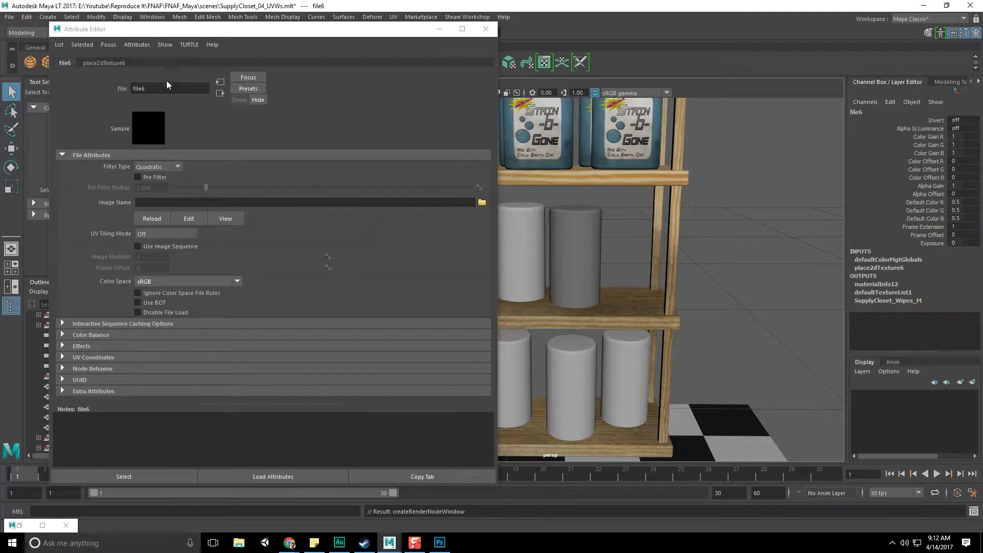
left_click(148, 91)
key("Home")
key("ctrl+v")
key("Return")
left_click(174, 63)
left_click(180, 90)
key("Home")
key("ctrl+v")
key("Return")
left_click(110, 63)
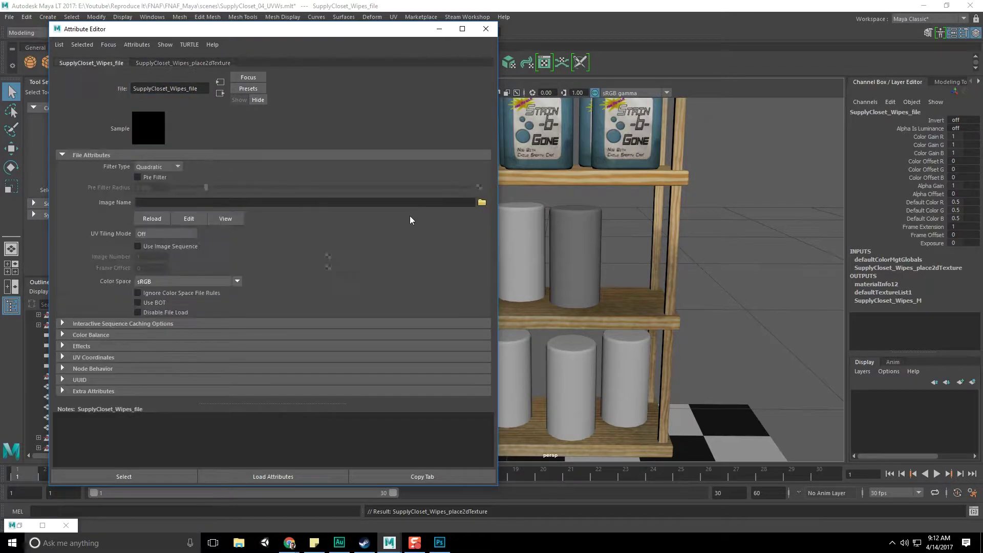
Load supplycloset_whipes.png from FNAF's Textures\Supply Closet folder as the file node's image
left_click(481, 203)
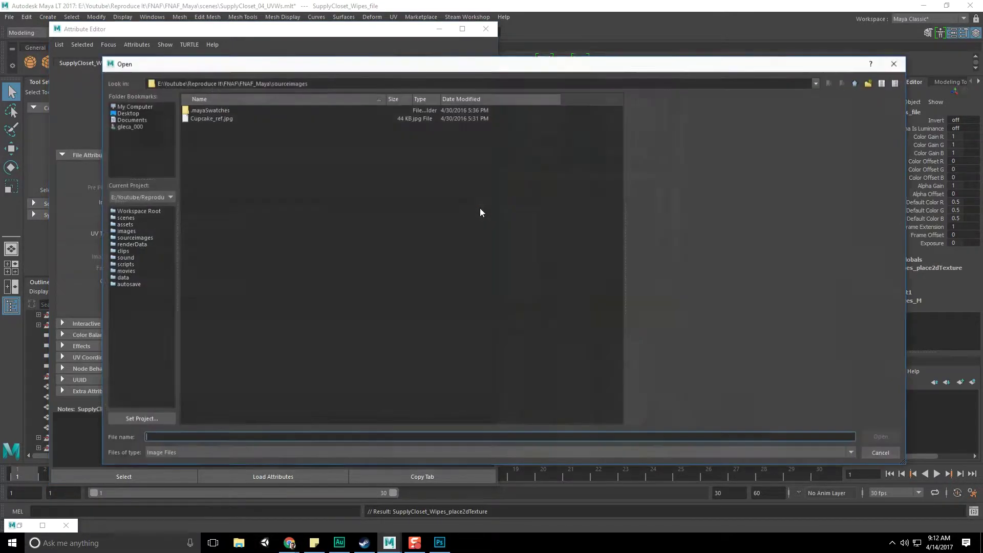
left_click(854, 83)
left_click(854, 83)
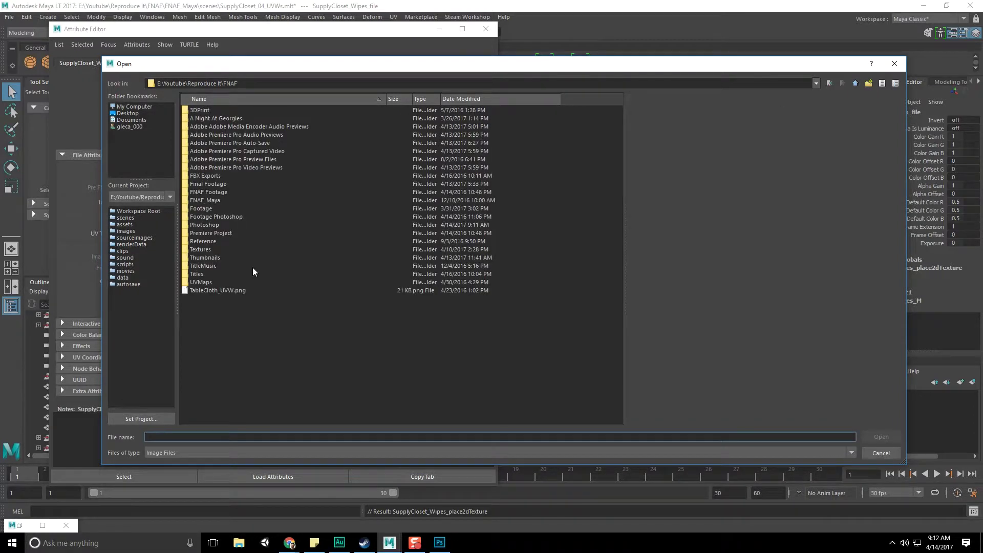
double_click(202, 251)
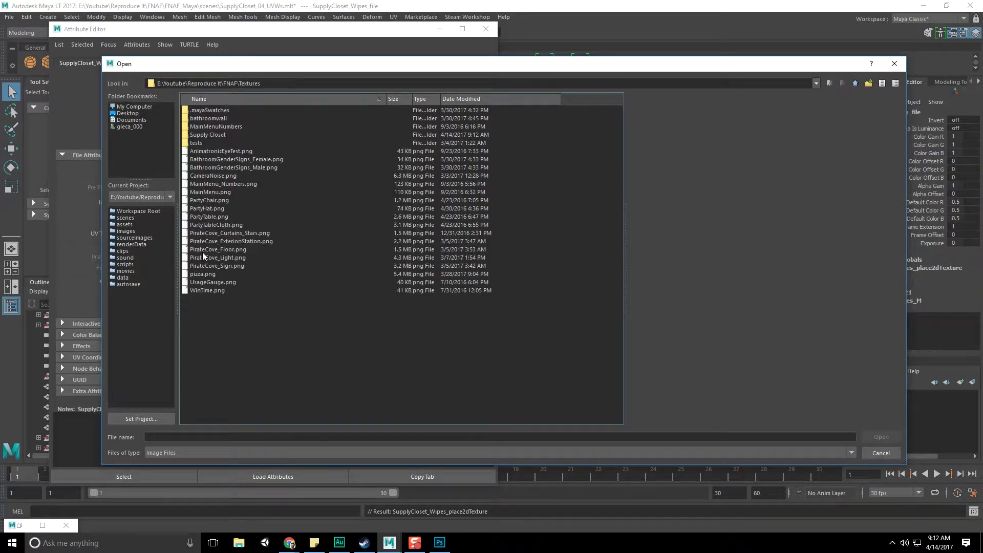
double_click(206, 136)
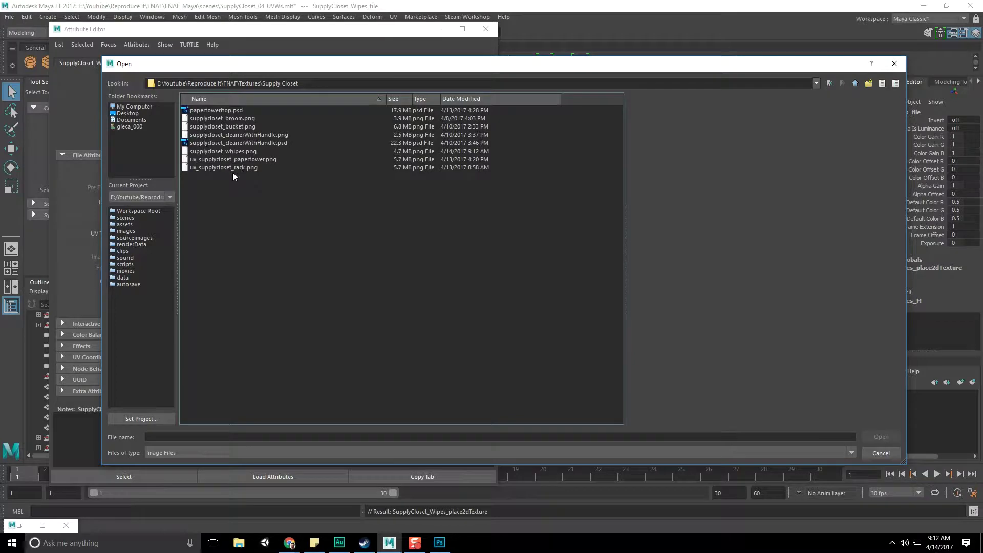
double_click(216, 151)
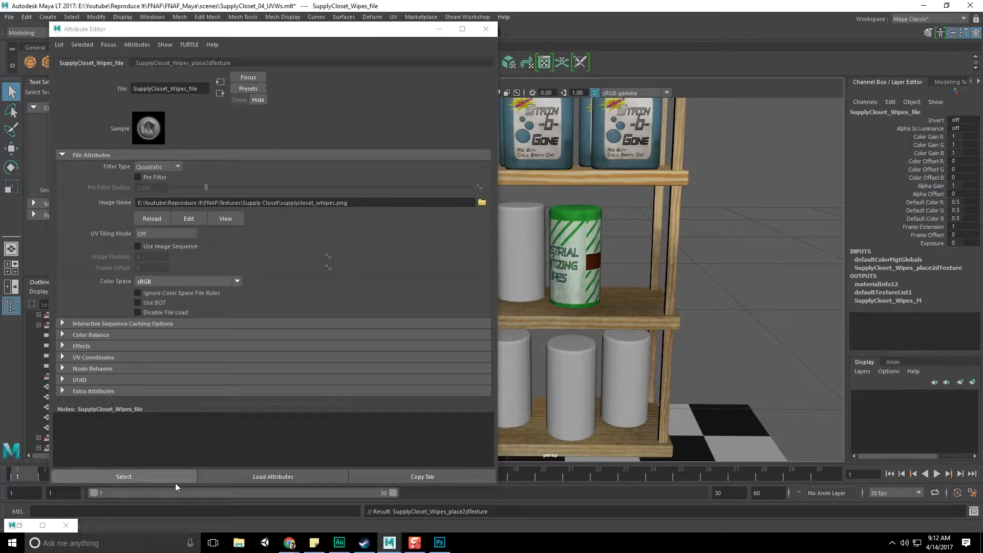
Close the material attributes and examine the label and its vertical seam on the textured wipes cylinder up close
left_click(486, 30)
left_click_drag(512, 240, 629, 280, "alt")
left_click(589, 266)
left_click(606, 279)
left_click(588, 268)
left_click_drag(686, 260, 611, 229, "alt")
left_click(708, 266)
scroll(702, 264, "up", 5)
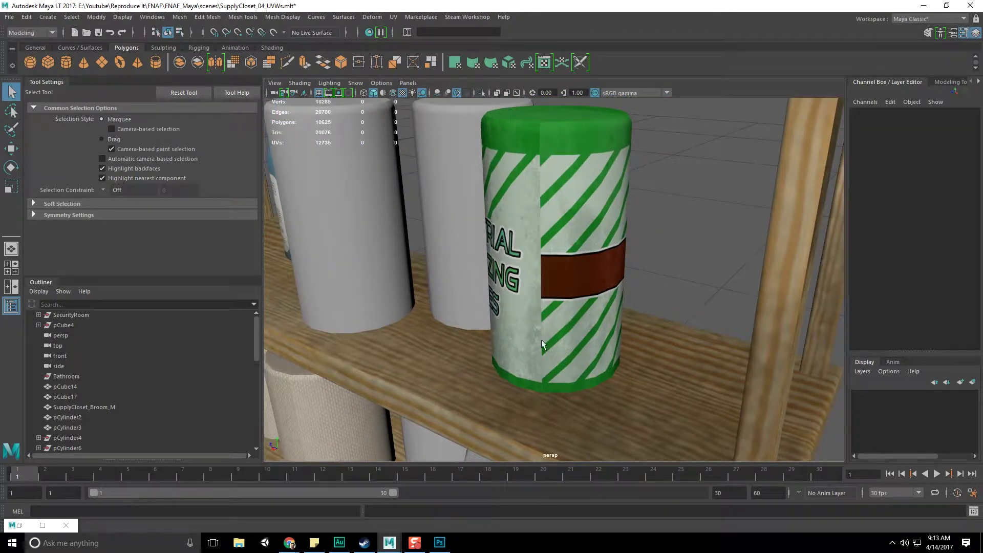
Switch to Photoshop, identify the diagonal stripes' layer by toggling visibility, and select the paths of Shape 1
left_click(439, 543)
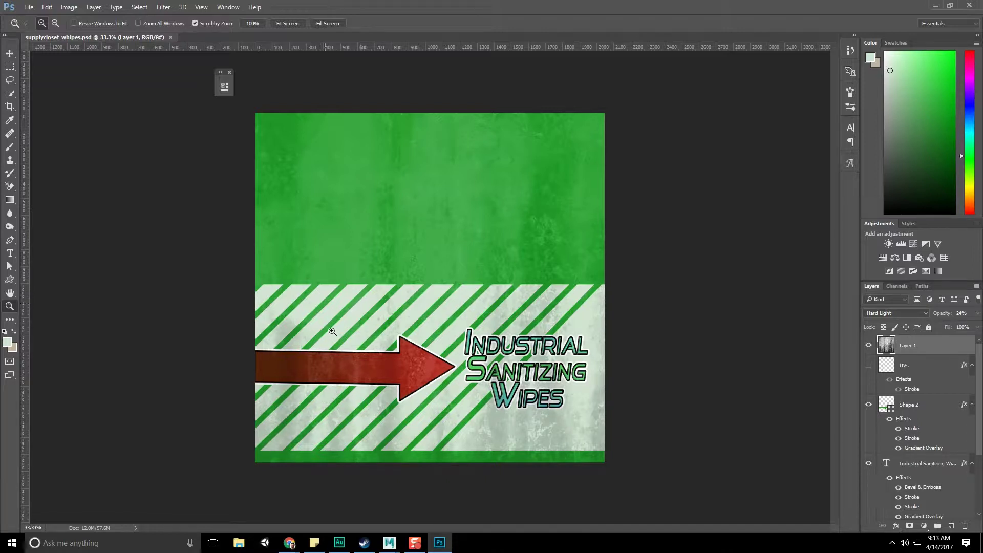
scroll(934, 392, "down", 2)
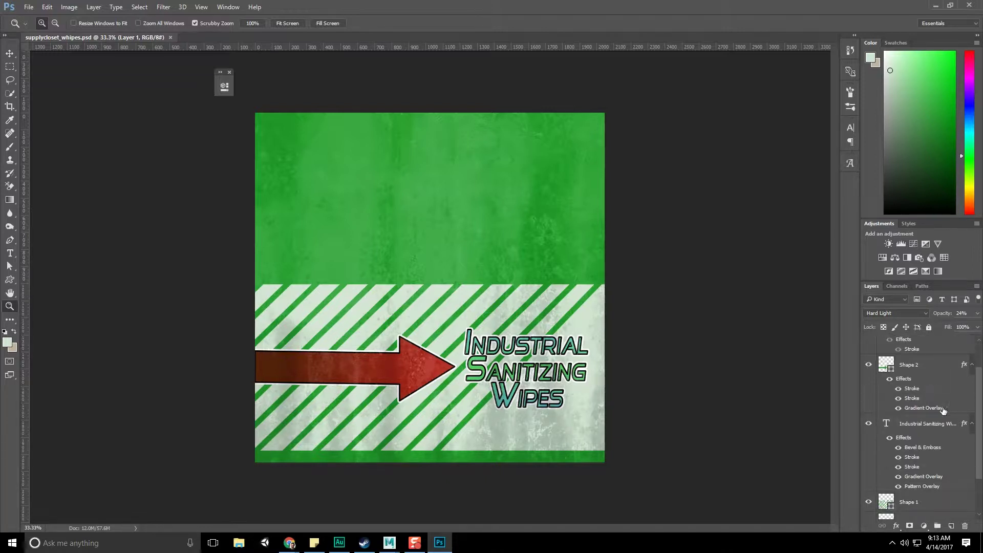
scroll(943, 410, "down", 3)
left_click(930, 450)
left_click(869, 449)
left_click(869, 450)
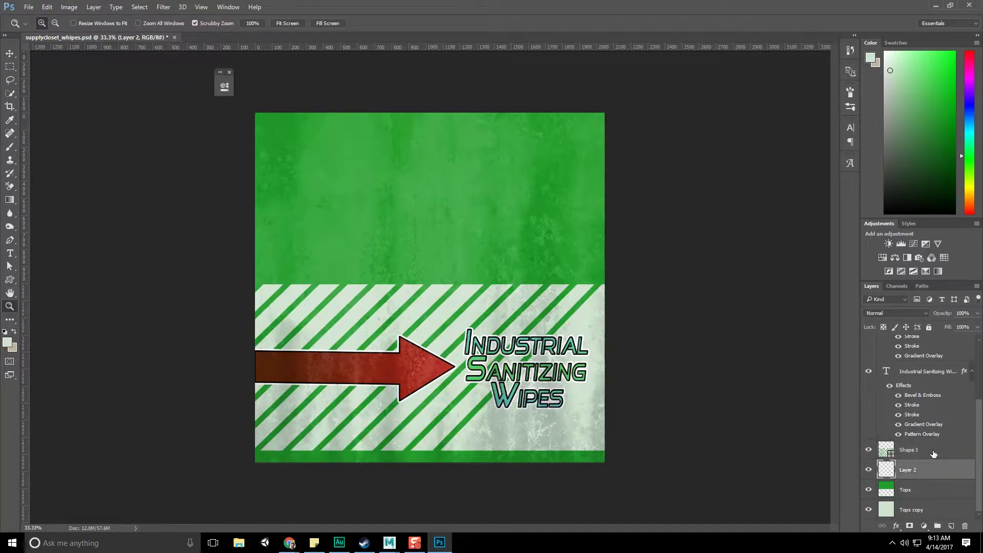
left_click(6, 271)
left_click(56, 276)
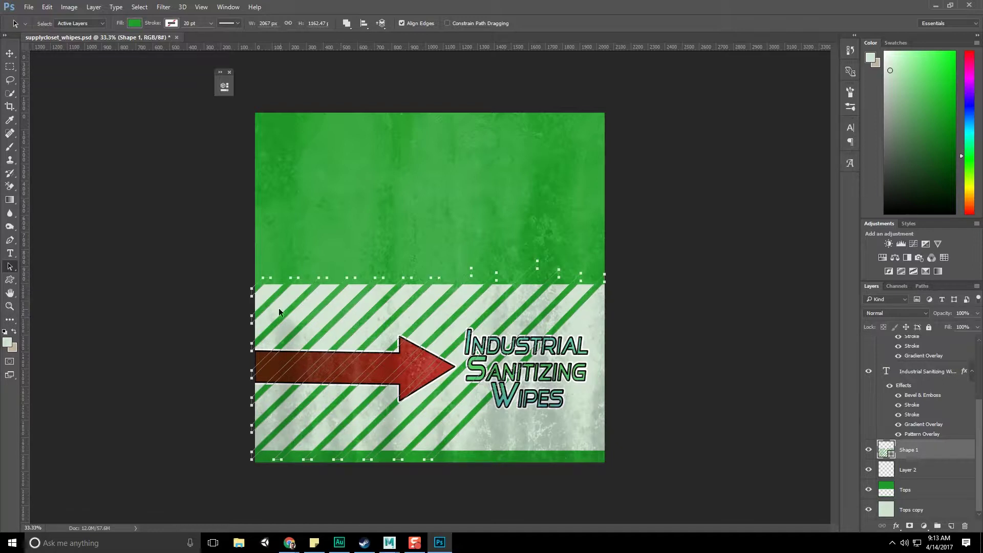
Delete the six leftmost diagonal stripes from Shape 1, along with the stray anchor point at the canvas's left edge
left_click(10, 270)
left_click(51, 266)
left_click_drag(271, 261, 273, 303)
left_click_drag(301, 288, 306, 296)
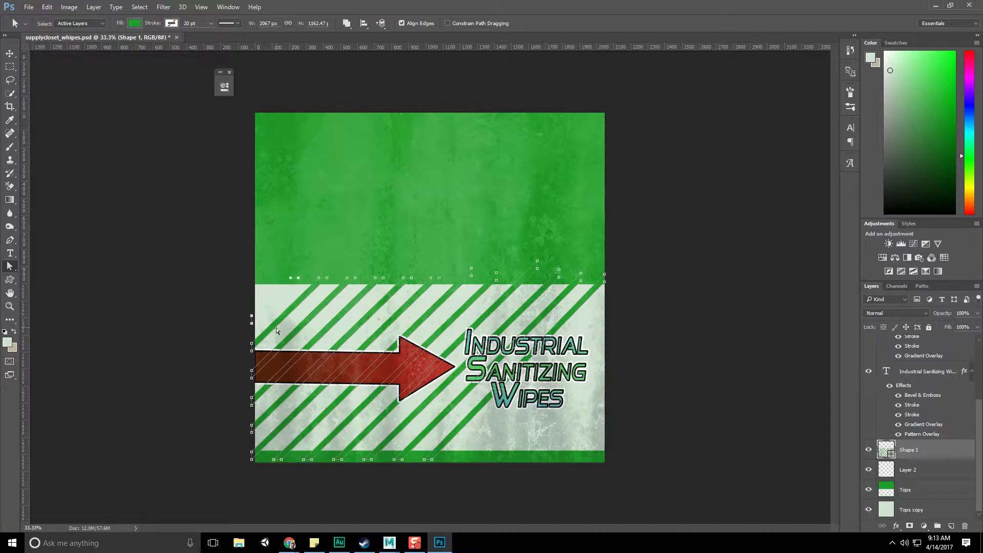
left_click_drag(259, 337, 238, 387)
left_click_drag(360, 286, 387, 291, "shift")
key("Delete")
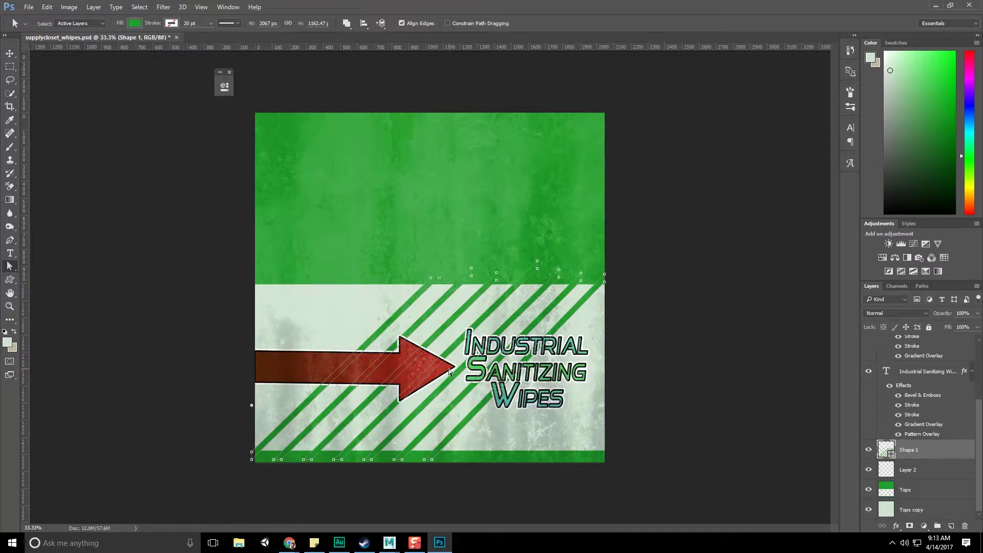
left_click(252, 405)
left_click(271, 400)
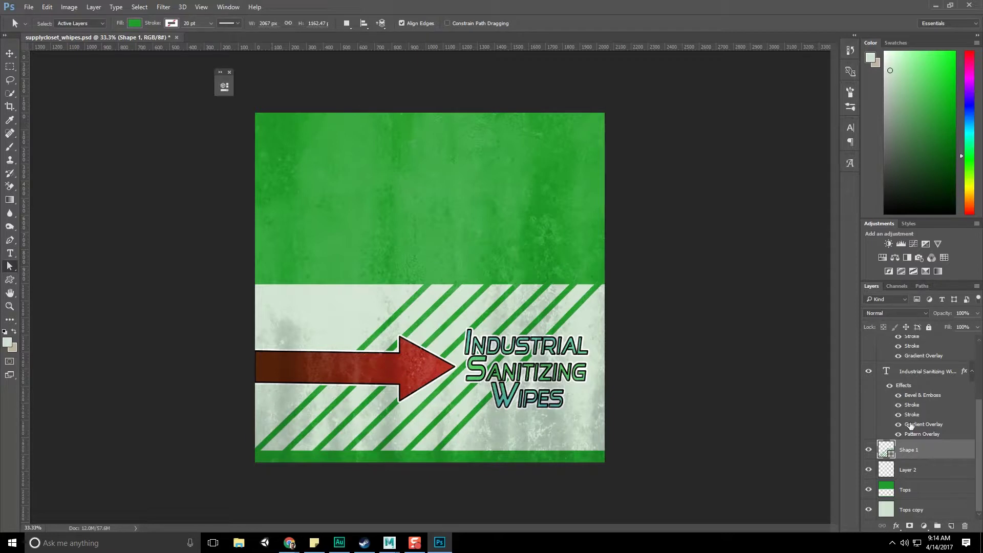
Move the tail end of the red arrow in Shape 2 slightly inward from the canvas's left edge and deselect its path
scroll(926, 483, "up", 3)
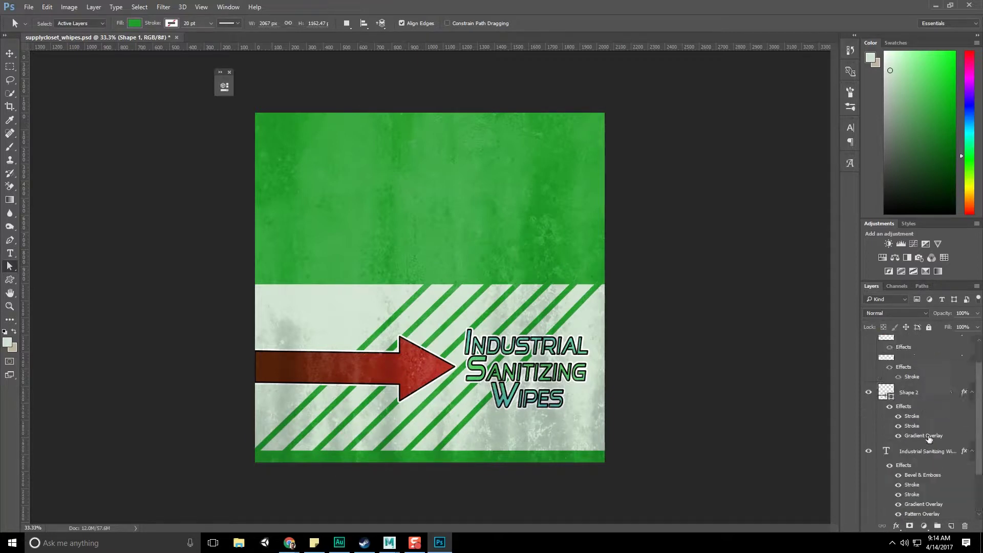
scroll(930, 393, "down", 1)
left_click(909, 372)
left_click(868, 374)
left_click(868, 373)
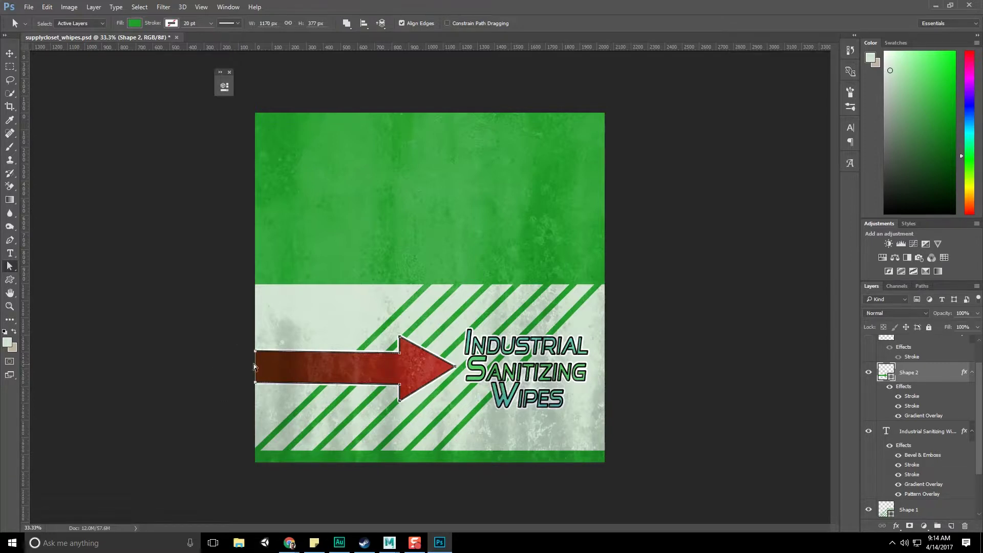
left_click_drag(258, 354, 265, 354)
key("m")
right_click(10, 65)
left_click(29, 65)
left_click_drag(123, 211, 124, 214)
left_click(493, 201)
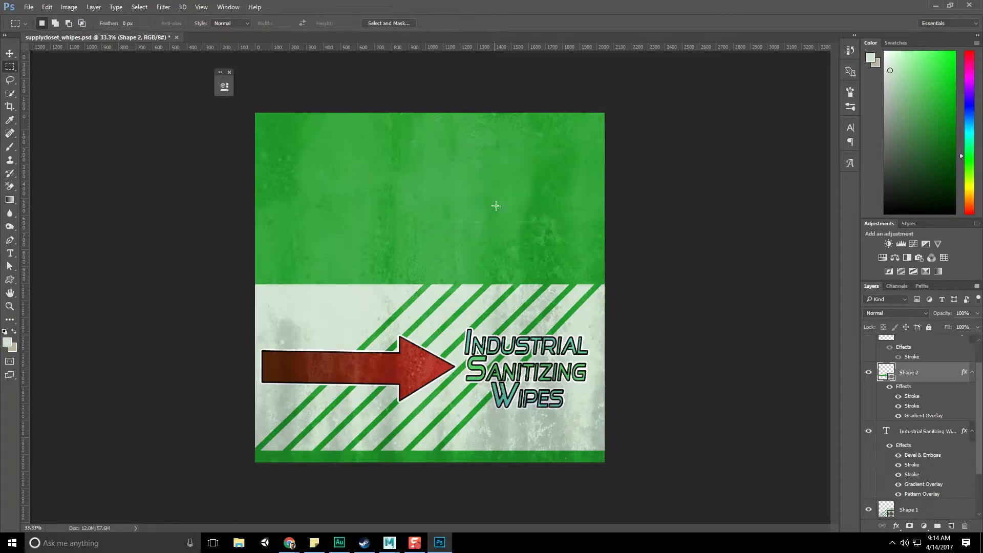
Select the dirty wall layer and crop the document to its existing canvas bounds, deleting the pixels outside
scroll(874, 465, "down", 3)
scroll(950, 448, "up", 5)
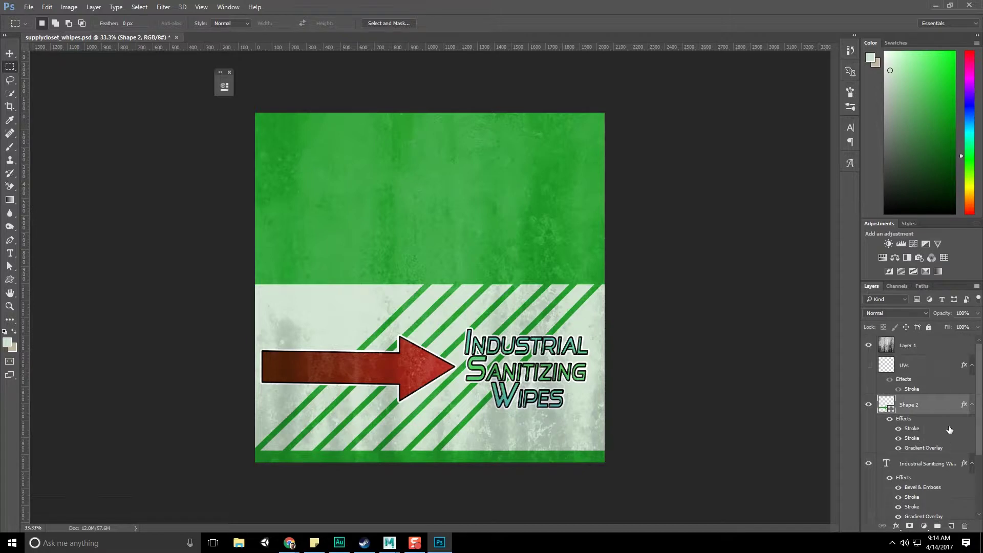
left_click(933, 348)
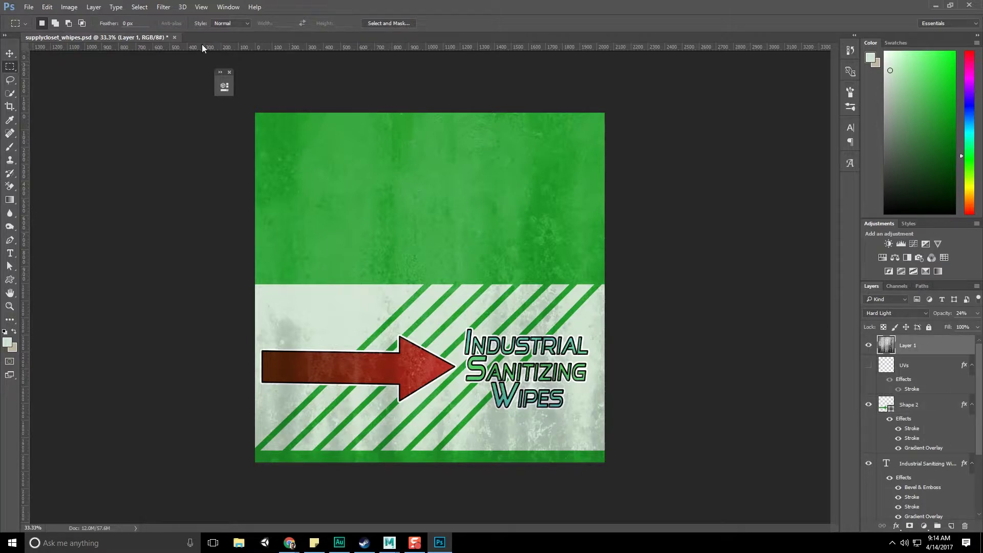
left_click(158, 7)
left_click(9, 108)
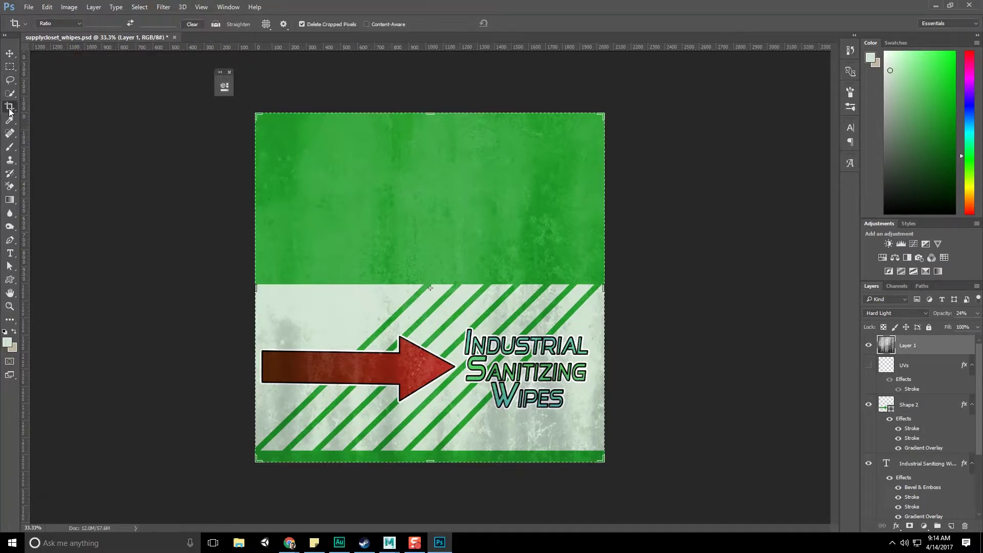
key("Return")
Offset the dirty wall layer by 1024 pixels horizontally and 1024 pixels vertically with Wrap Around
left_click(163, 7)
mouse_move(219, 210)
left_click(129, 256)
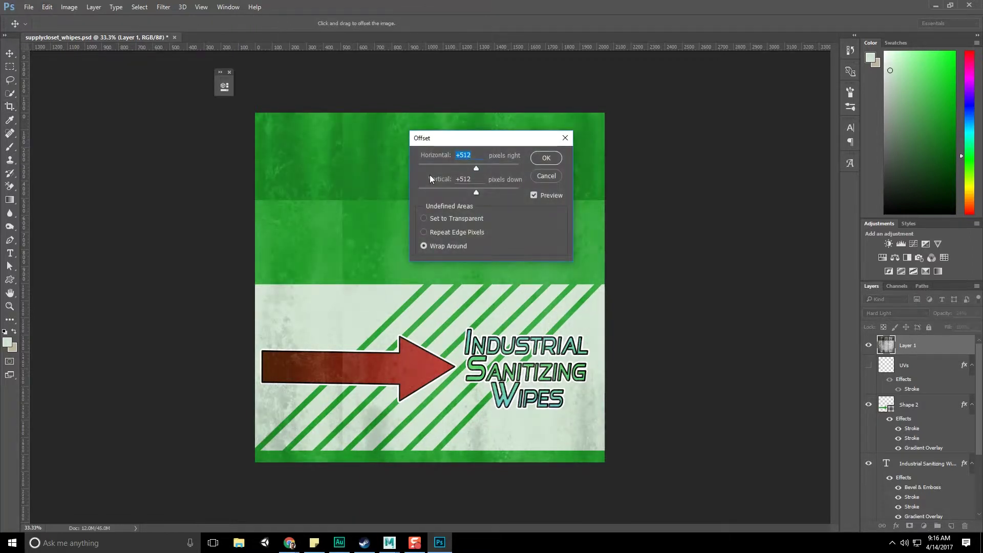
type("102")
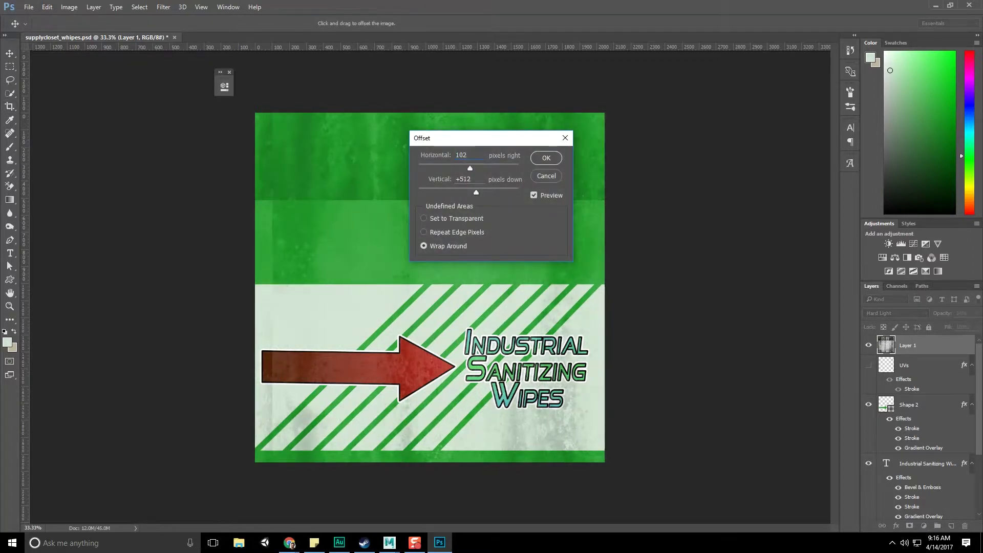
type("4")
key("Tab")
type("1024")
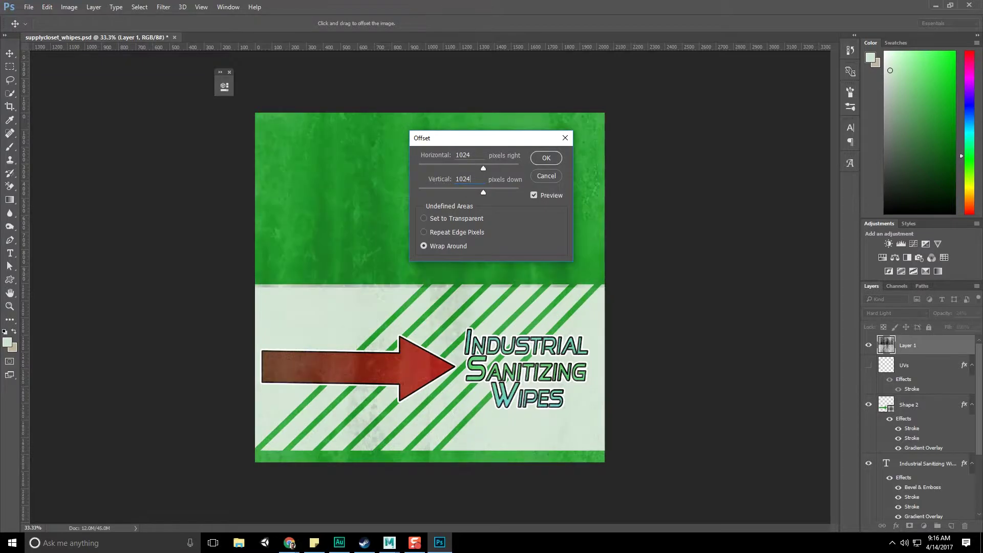
left_click(531, 159)
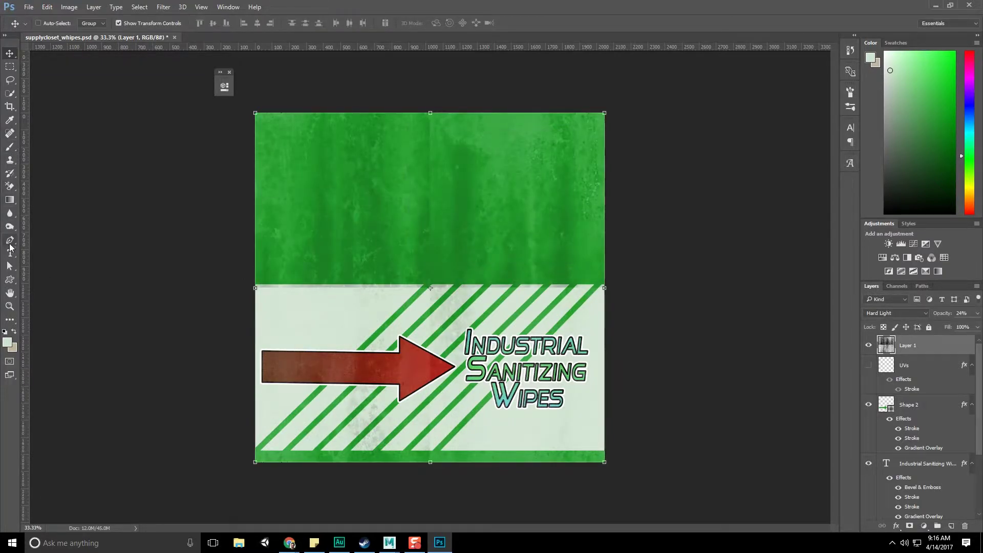
Paint over the vertical and horizontal center seams of the dirty wall layer with the content-aware Spot Healing Brush
left_click(10, 133)
mouse_move(429, 134)
left_mouse_down()
mouse_move(416, 253)
mouse_move(432, 430)
mouse_move(455, 469)
left_mouse_up()
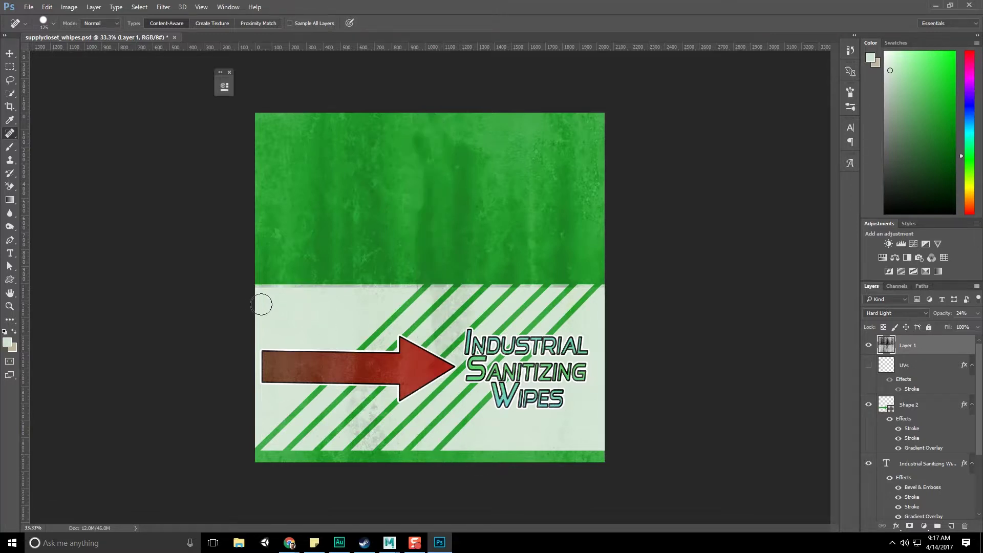
left_click_drag(266, 292, 594, 291)
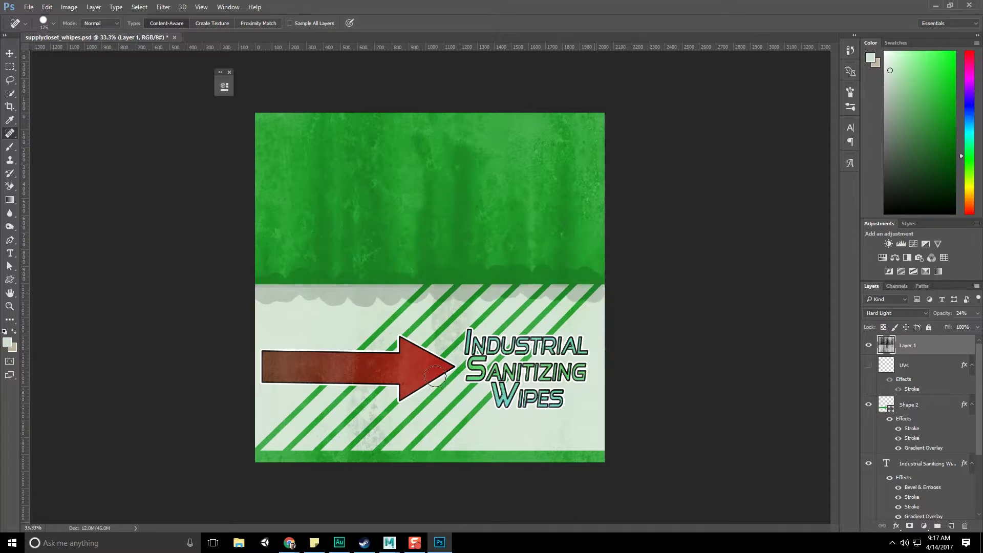
Offset the dirty wall layer by another 1024 pixels horizontally and 1024 pixels vertically with Wrap Around
left_click(163, 7)
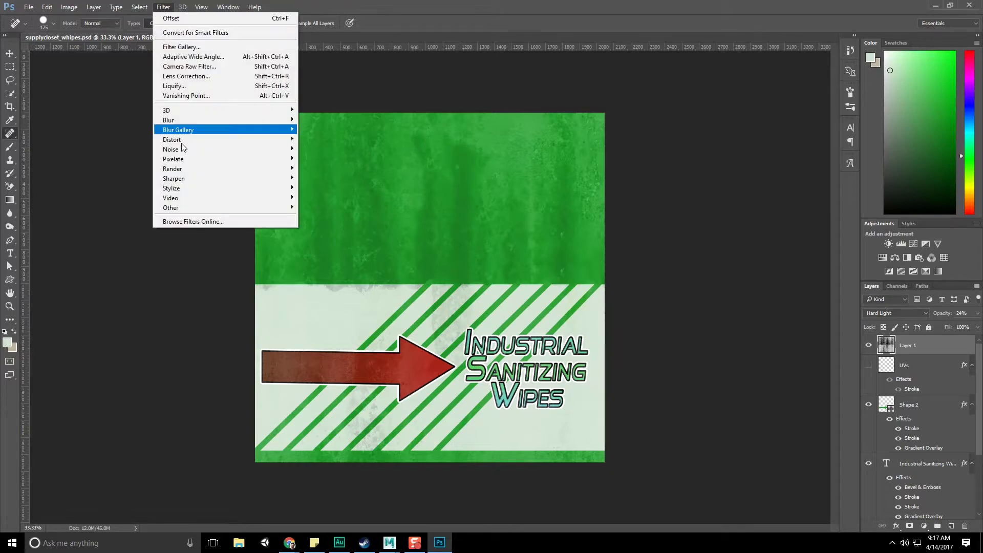
mouse_move(184, 210)
left_click(123, 252)
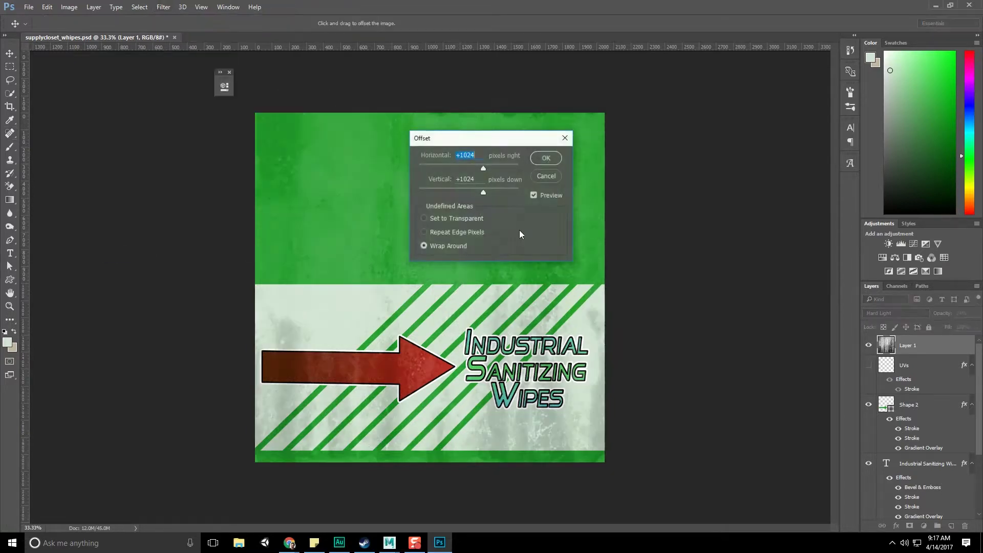
left_click(545, 158)
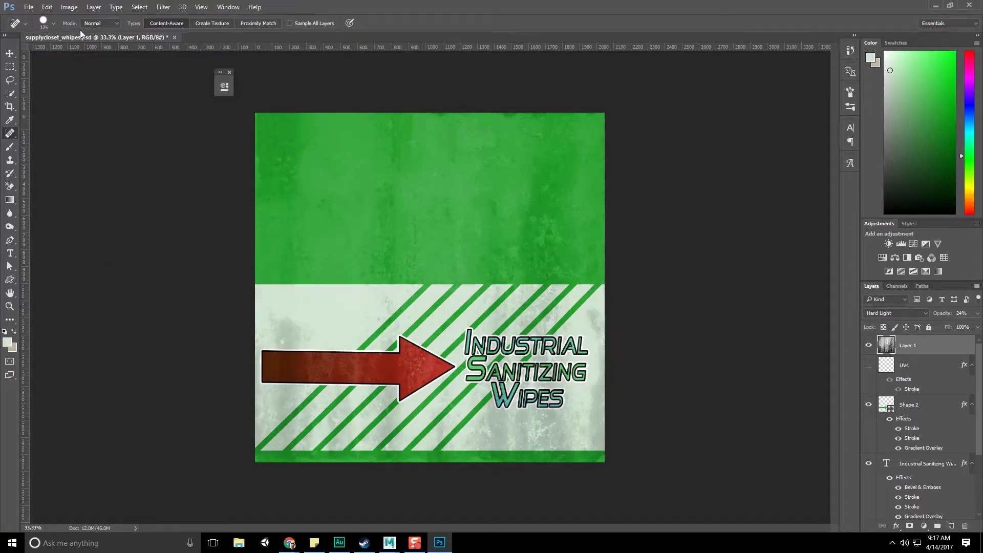
Save the label as supplycloset_whipes.png in the Supply Closet folder under Textures, replacing the existing PNG
left_click(29, 6)
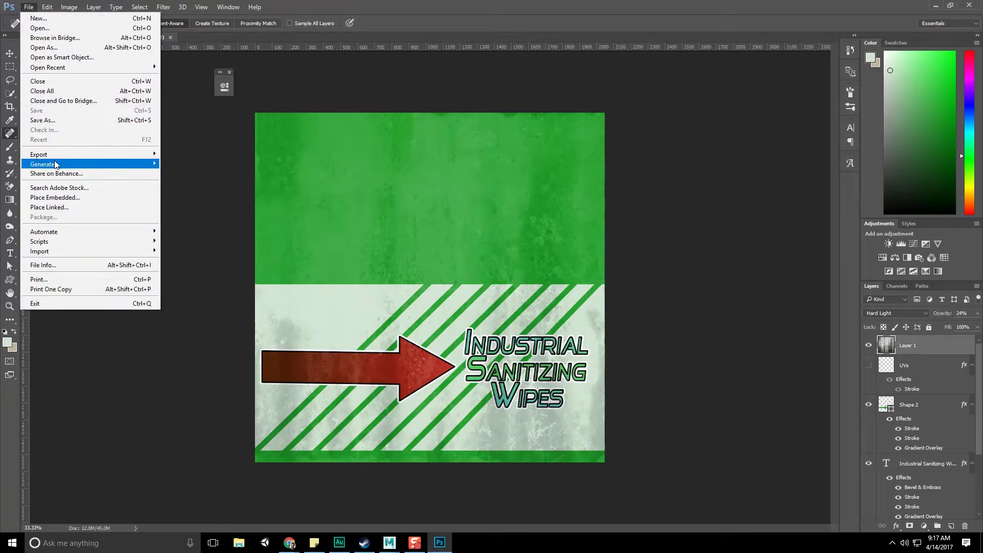
left_click(64, 120)
left_click(182, 412)
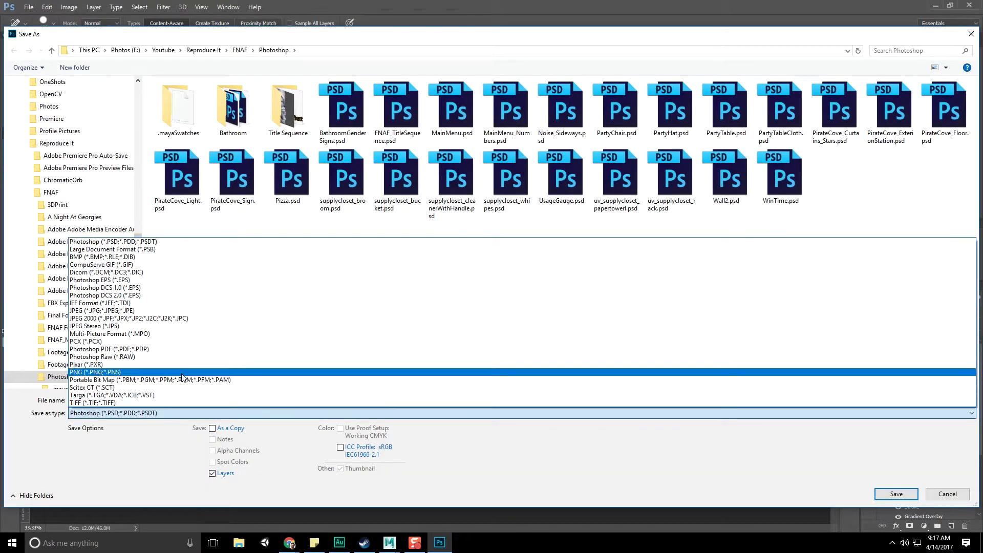
left_click(184, 372)
left_click(240, 50)
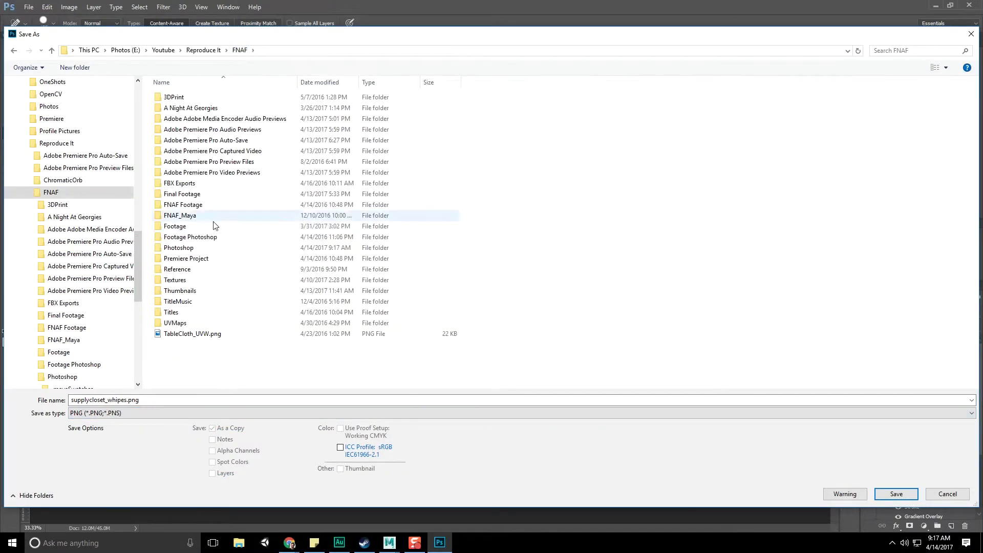
double_click(179, 280)
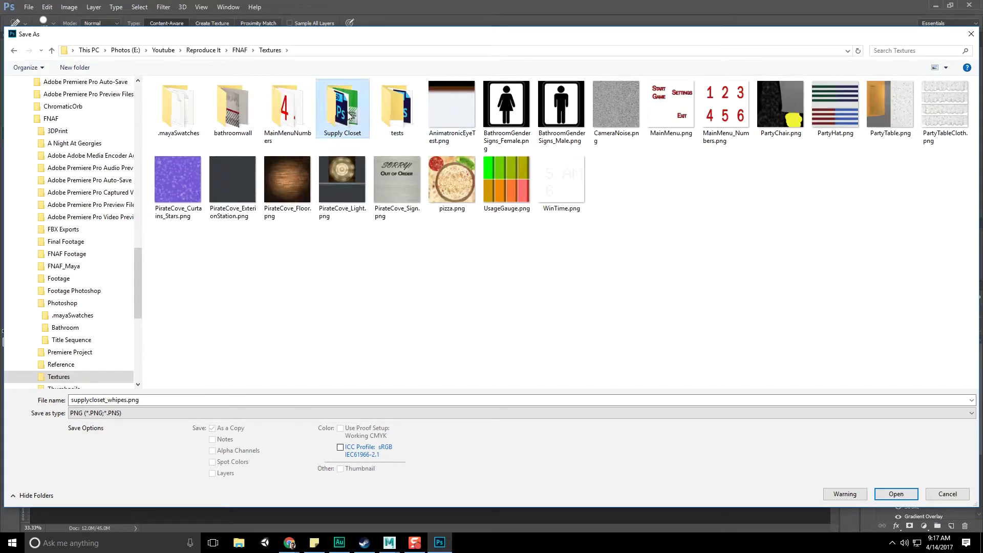
double_click(349, 117)
double_click(343, 108)
left_click(479, 252)
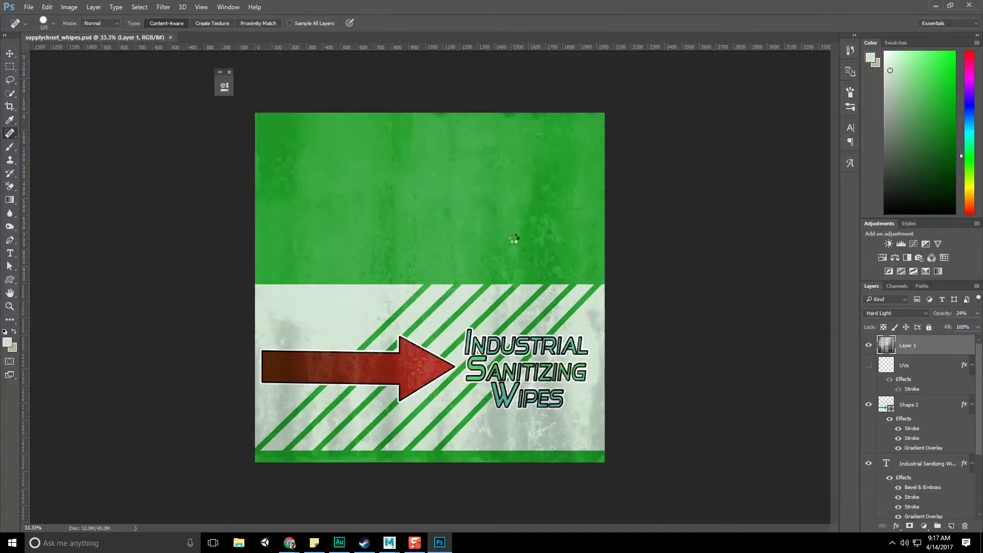
left_click(456, 174)
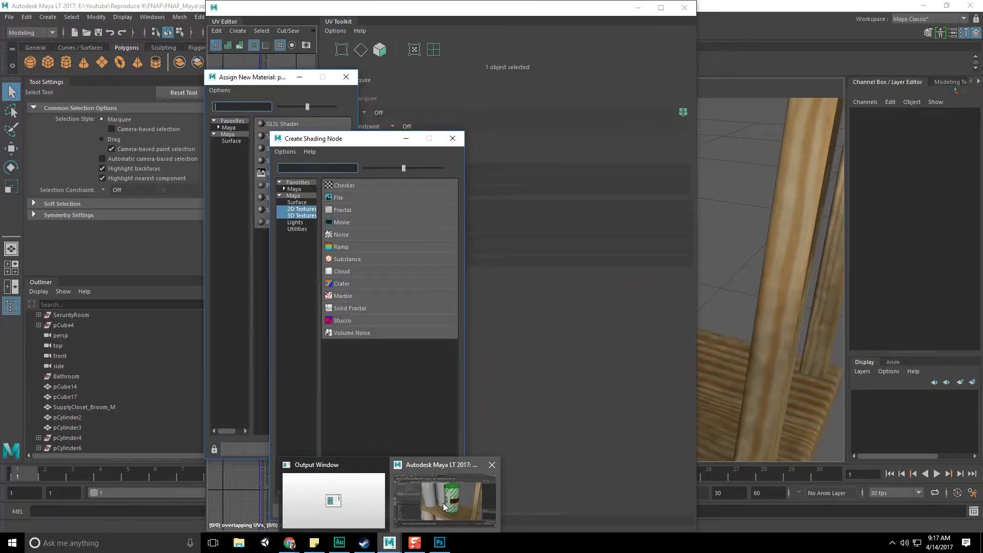
Switch to Maya and examine how the updated label and dirt texture wrap around the sanitizing wipes cylinder's seam
left_click(443, 502)
left_click_drag(515, 319, 588, 321, "alt")
scroll(588, 321, "down", 5)
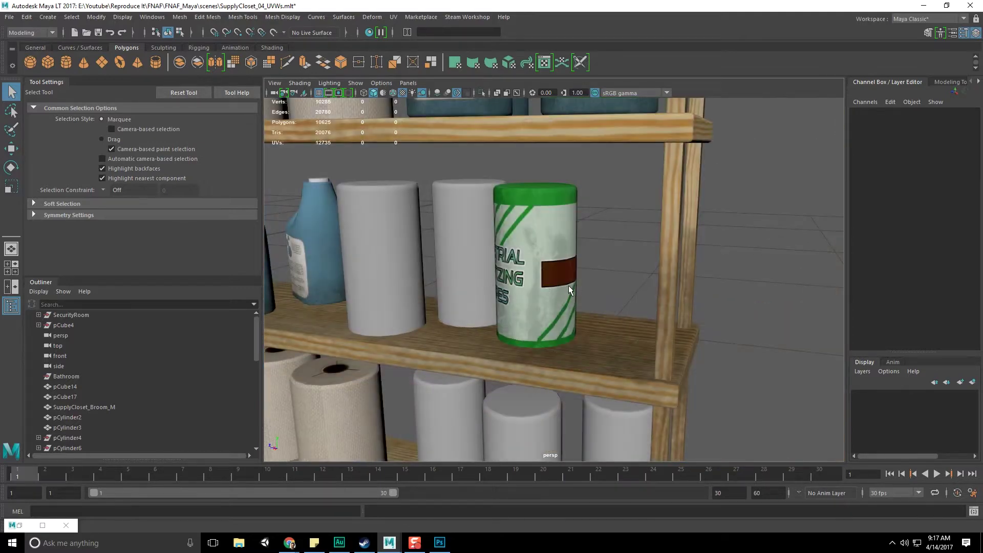
scroll(568, 289, "down", 2)
scroll(578, 278, "up", 10)
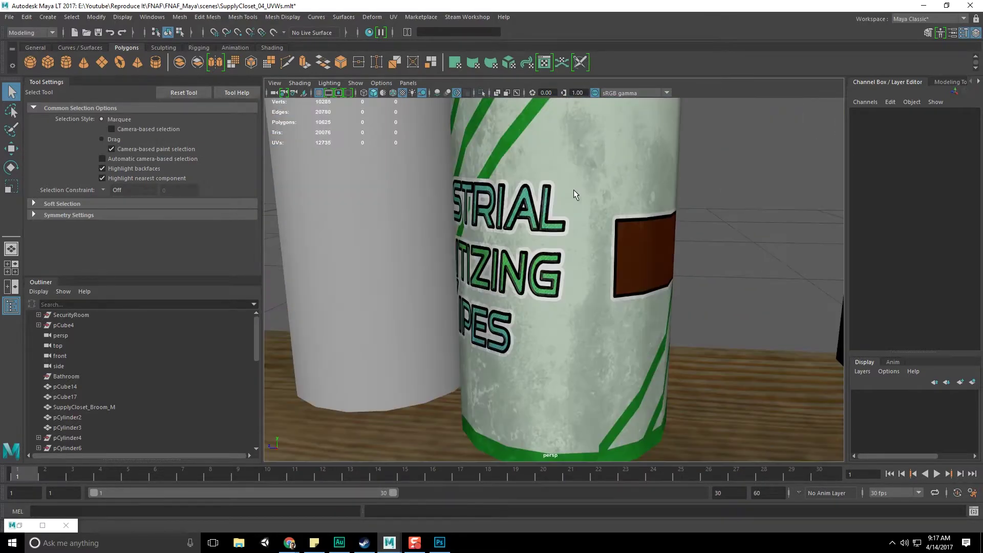
left_click_drag(606, 138, 601, 182, "alt")
left_click_drag(538, 246, 522, 272, "alt")
scroll(522, 272, "down", 5)
scroll(497, 264, "up", 6)
scroll(497, 263, "down", 5)
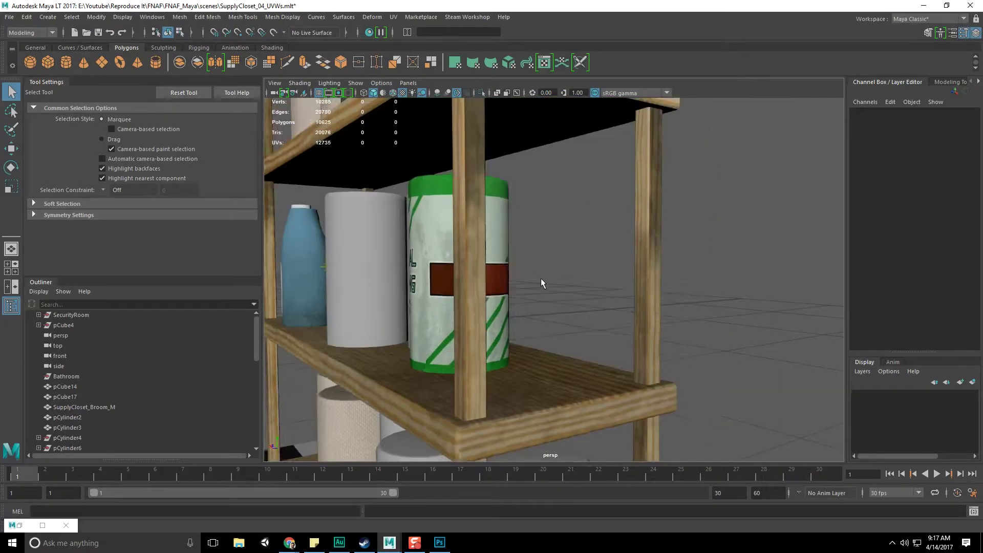
scroll(499, 261, "up", 5)
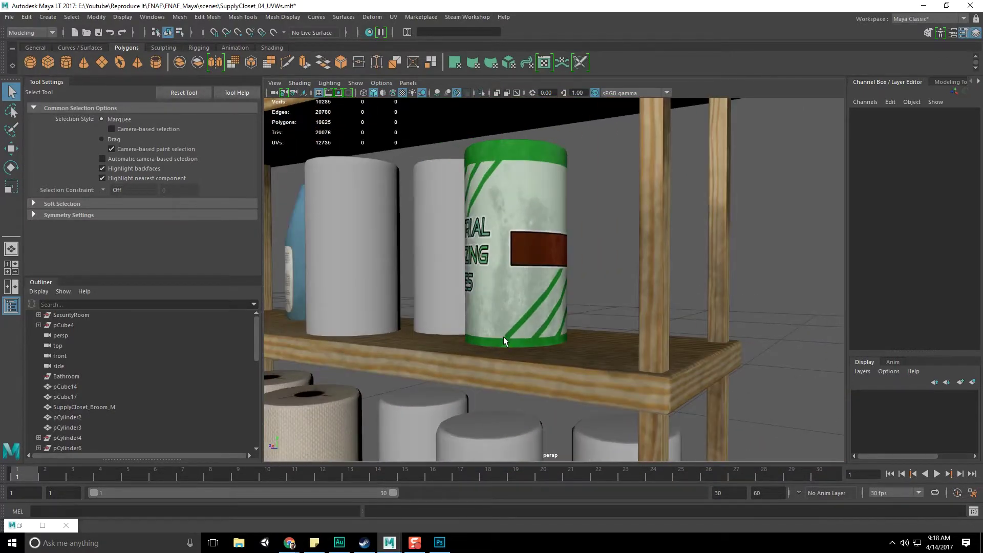
left_click_drag(503, 337, 556, 331, "alt")
Turn off the checker map for the wipes cylinder in the UV Editor and close the editor window
left_click(530, 289)
left_click_drag(530, 289, 548, 290, "alt")
scroll(548, 290, "down", 5)
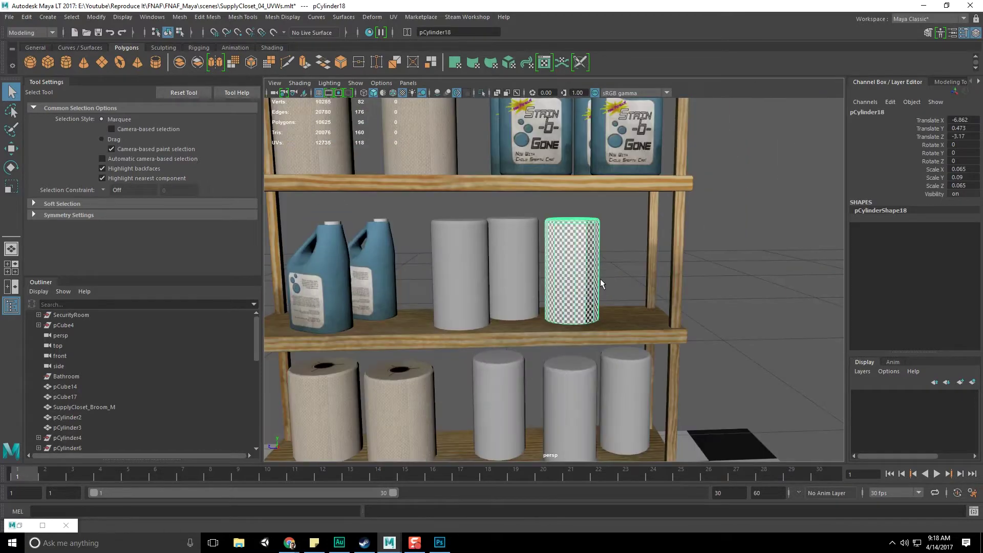
left_click(609, 276)
left_click_drag(609, 276, 608, 281, "alt")
left_click(574, 279)
left_click(144, 18)
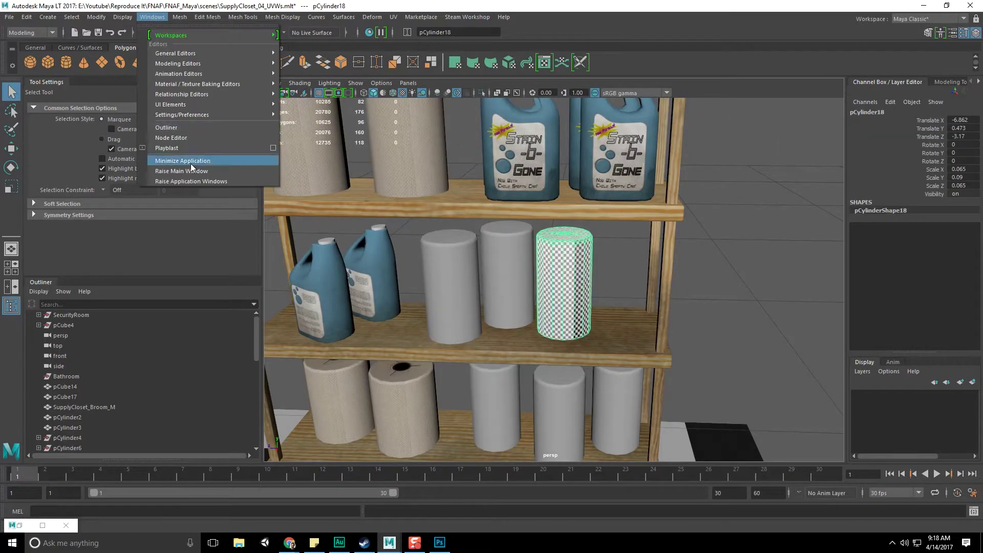
mouse_move(204, 66)
left_click(307, 83)
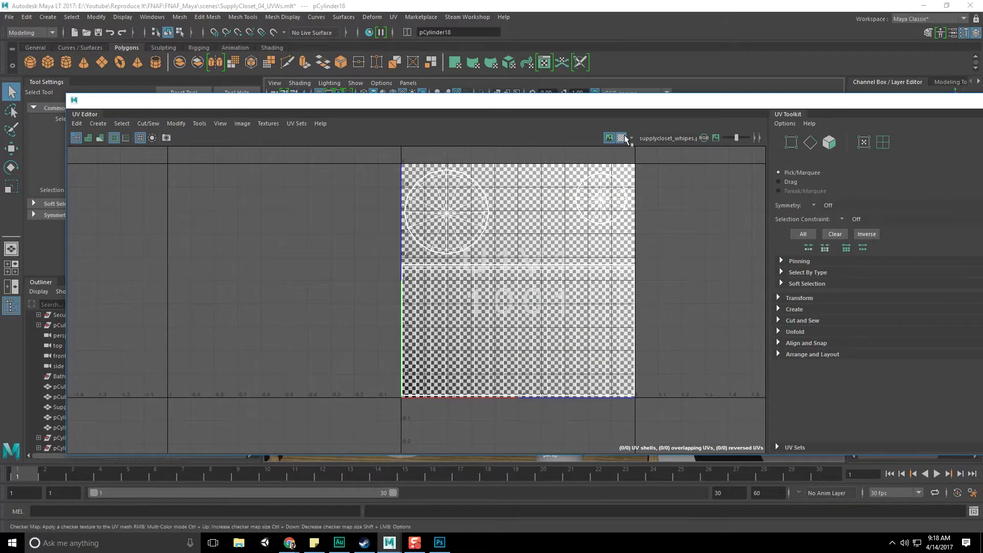
left_click(622, 138)
left_click_drag(654, 104, 364, 137)
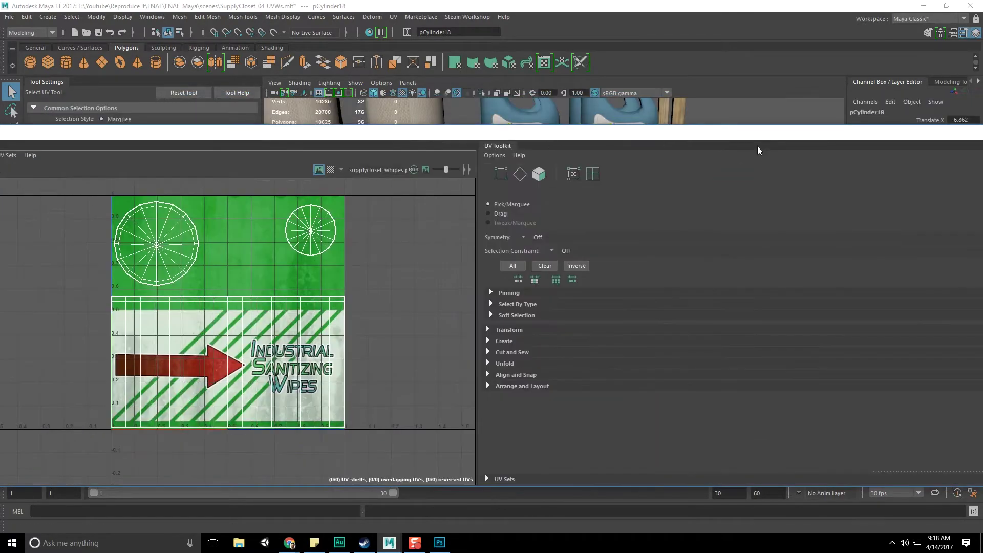
left_click_drag(827, 136, 597, 152)
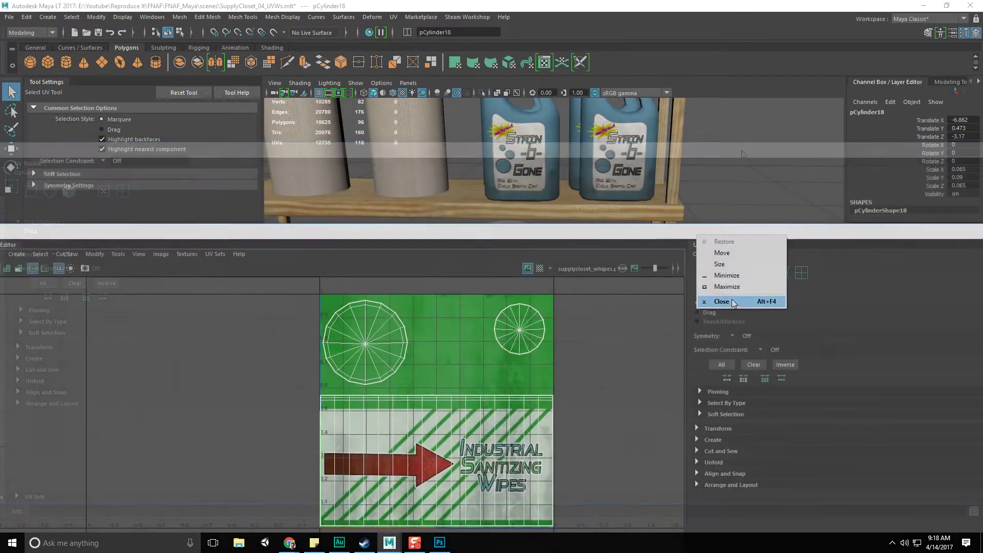
left_click(731, 301)
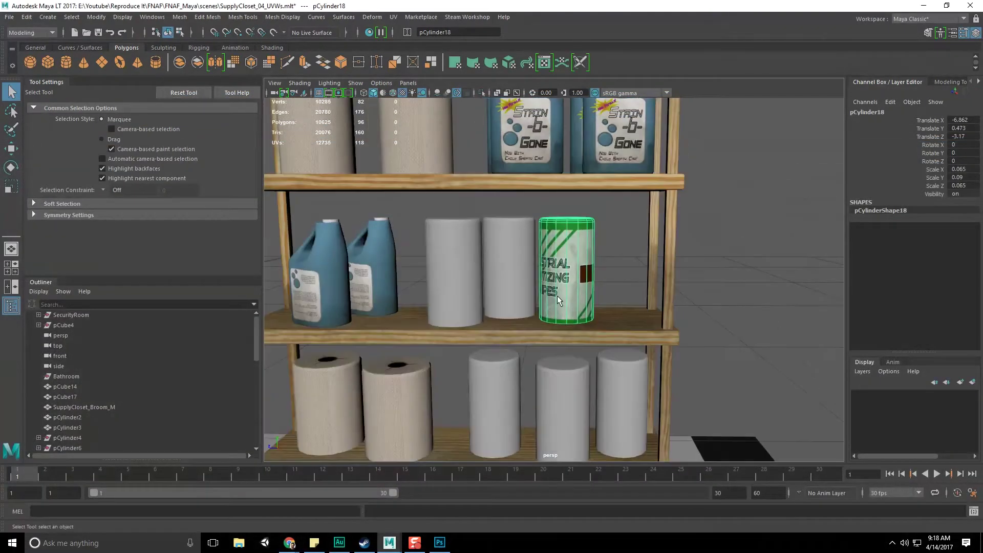
Assign the existing SupplyCloset_Wipes_M material to the five untextured cylinders on the lower two shelves
left_click_drag(549, 295, 606, 294, "alt")
left_click(458, 285)
left_click(625, 395, "shift")
left_click(570, 389, "shift")
left_click(502, 381, "shift")
left_click(514, 266, "shift")
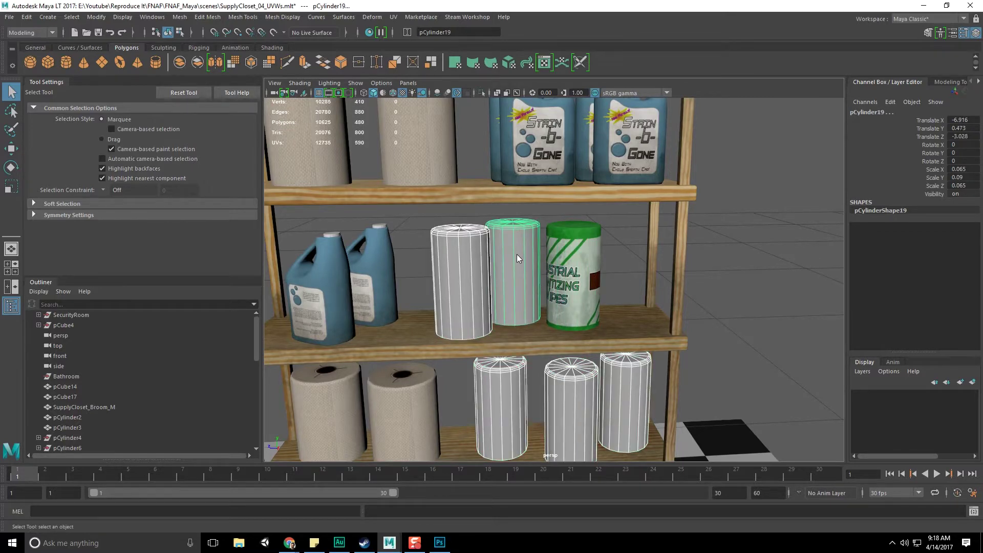
right_click(517, 254)
mouse_move(531, 527)
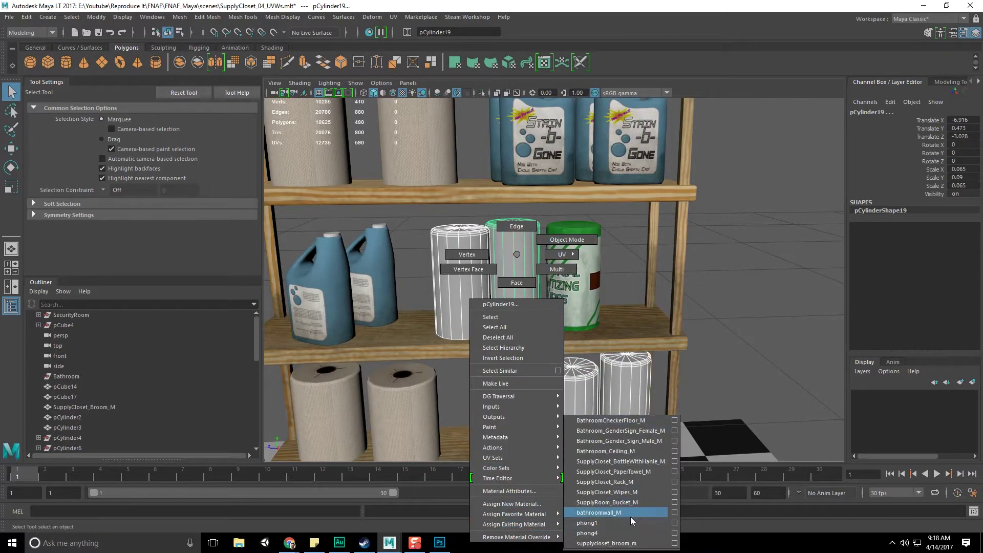
left_click(607, 502)
Rotate the wipes cylinders on the shelf with the blue bottles around the vertical axis so their labels face the front
left_click_drag(619, 288, 573, 286, "alt")
left_click(564, 295)
key("e")
left_click_drag(513, 360, 568, 358)
left_click(510, 236)
left_click_drag(510, 237, 579, 366, "alt")
left_click(430, 243)
left_click(445, 249)
Rotate the three wipes cylinders on the lowest shelf so their labels face forward, the middle one by about 133 degrees around Y
left_click_drag(603, 375, 591, 327, "alt")
left_click(593, 333)
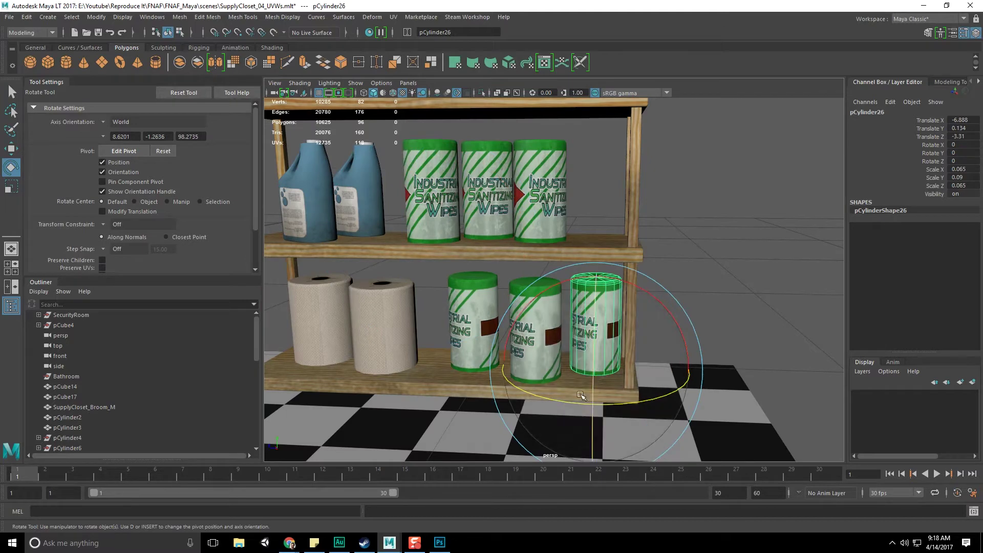
left_click_drag(553, 399, 629, 394)
left_click(535, 332)
left_click_drag(473, 406, 642, 417)
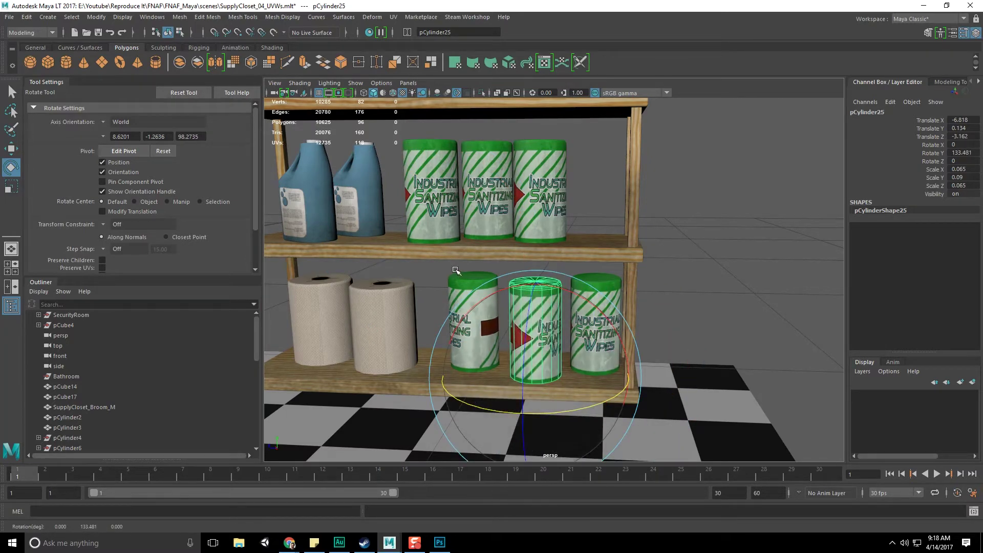
left_click(488, 362)
left_click_drag(412, 402, 512, 404)
left_click(566, 286)
key("q")
scroll(680, 256, "down", 5)
left_click_drag(680, 256, 574, 281, "alt")
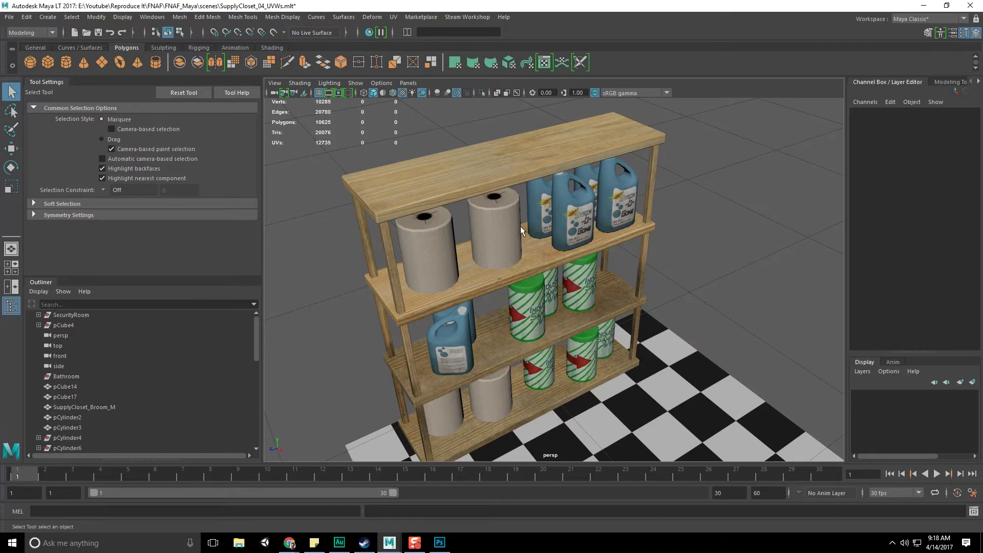
scroll(537, 233, "down", 8)
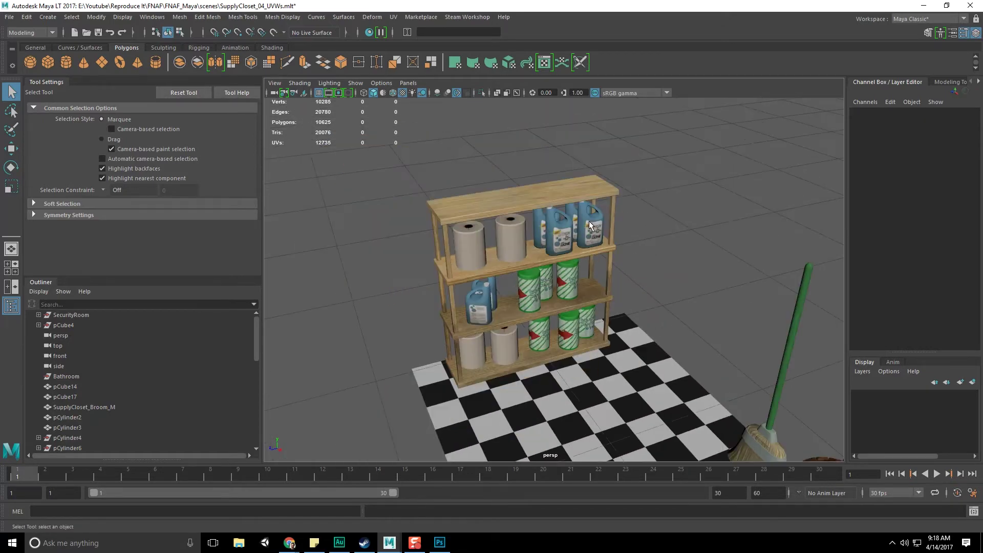
left_click_drag(620, 241, 535, 203, "alt")
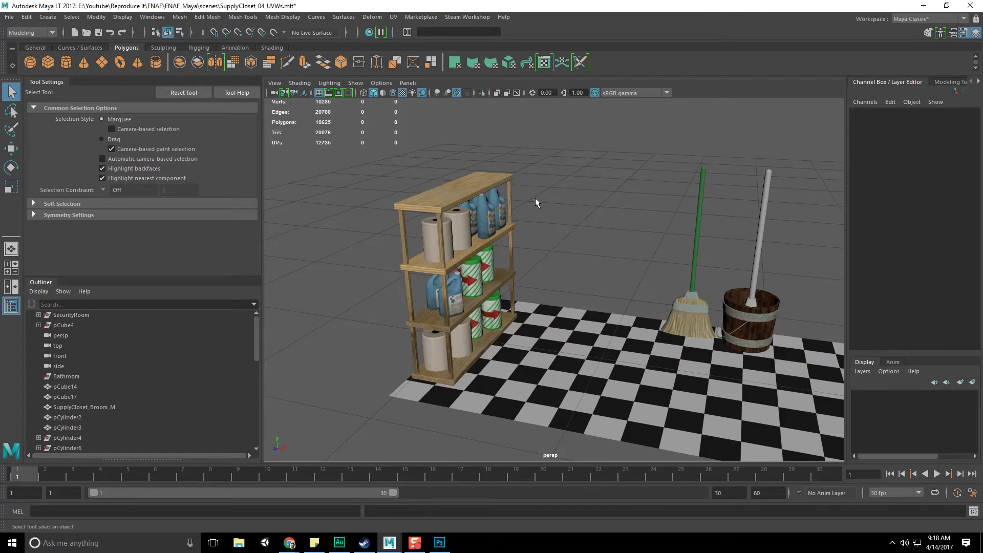
left_click_drag(591, 246, 591, 278, "alt")
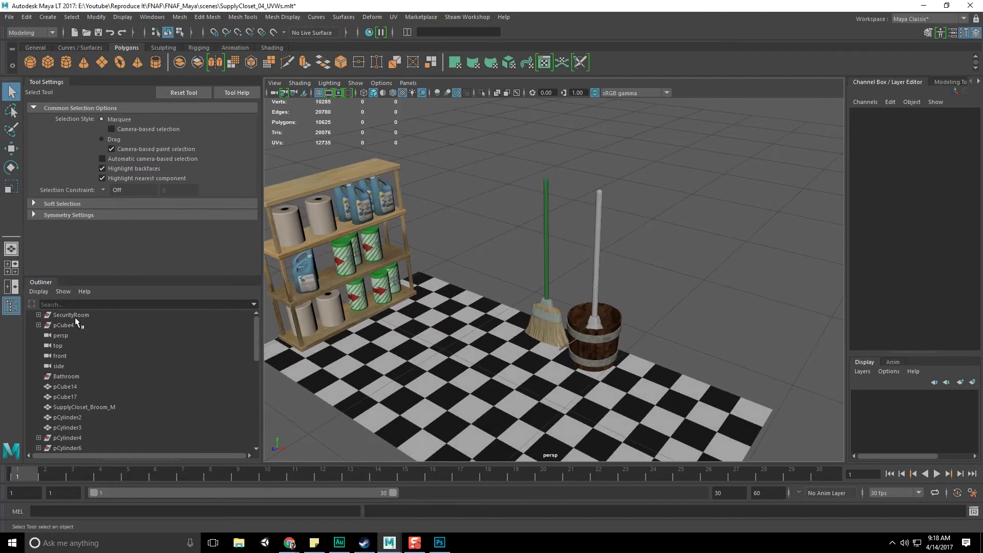